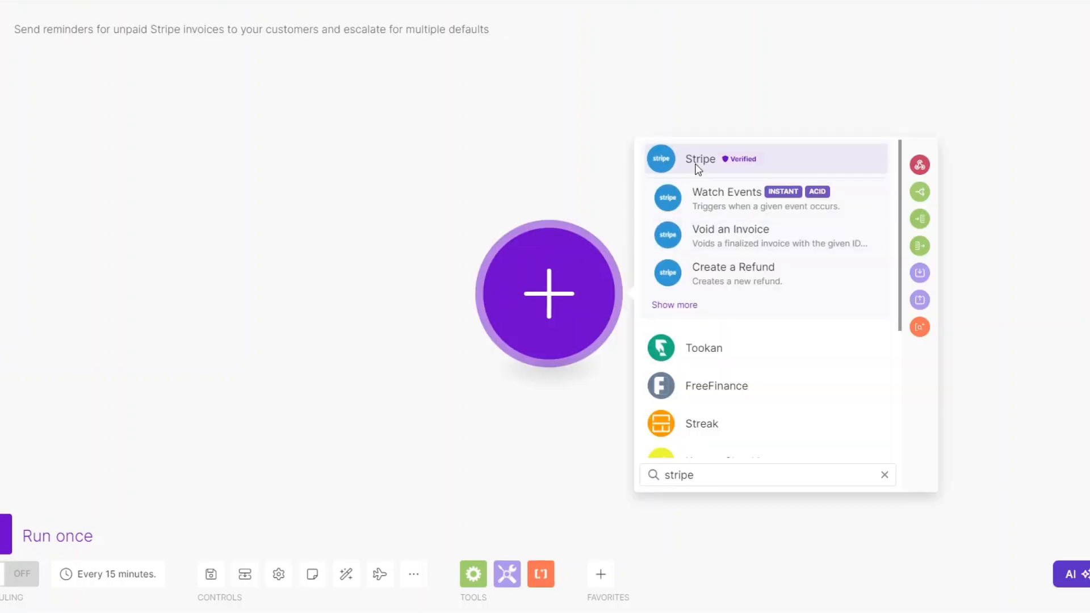
Step: Add a Stripe Search Invoices module as the scenario's first module
{"action": "left_click", "coordinate": [696, 167]}
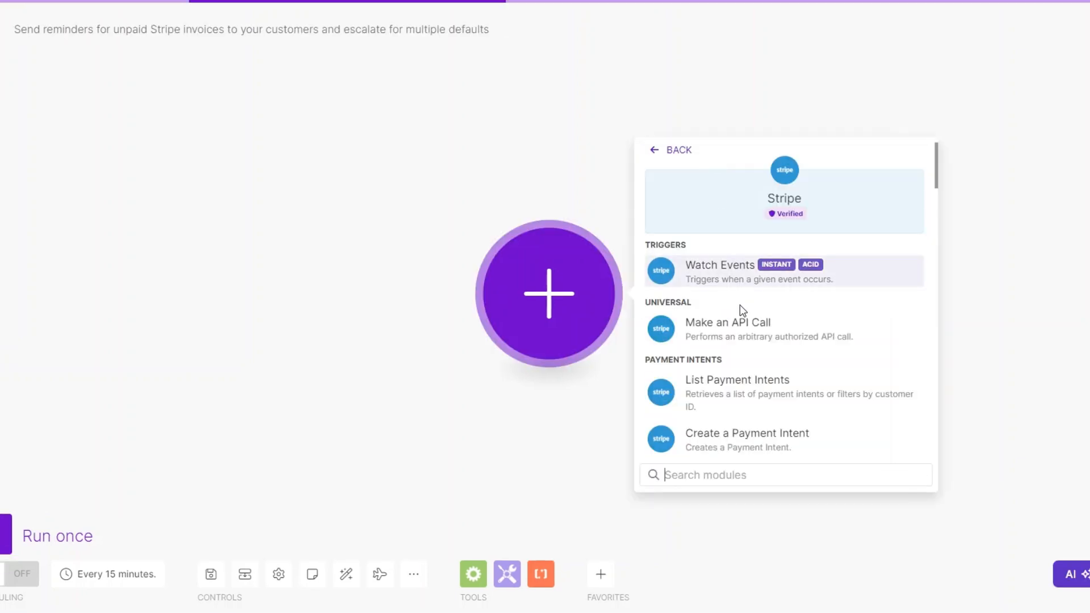
{"action": "type", "text": "invoi"}
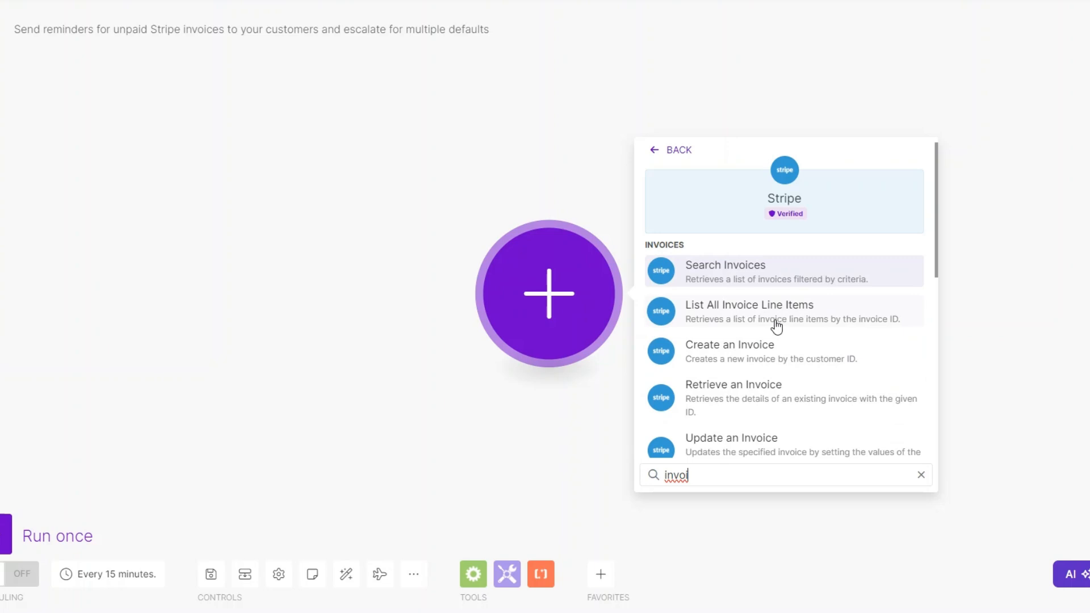
{"action": "left_click", "coordinate": [742, 271]}
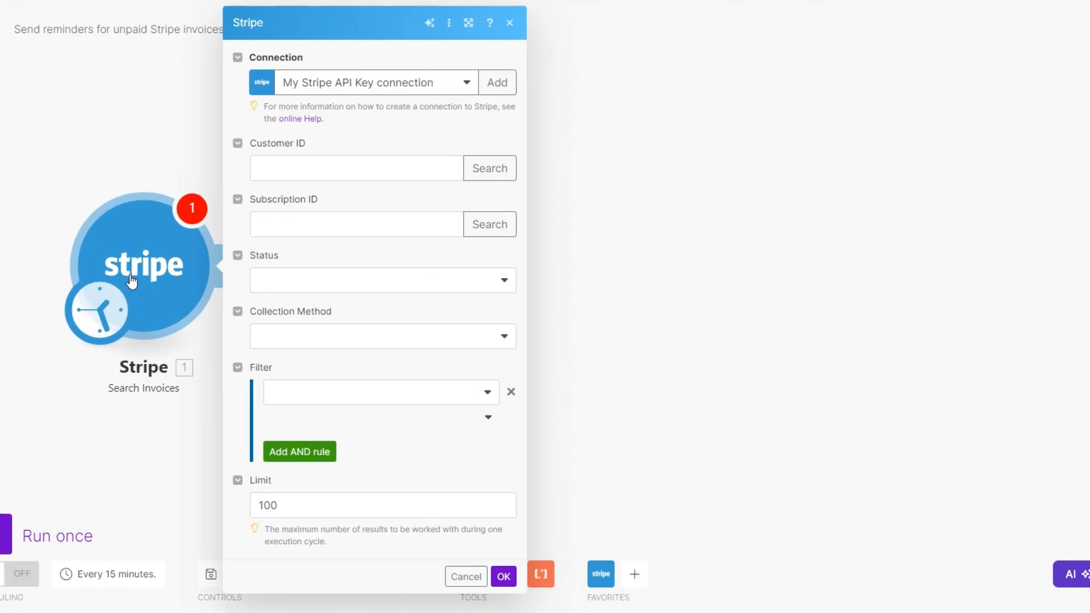
Step: Look up the customer by e-mail and choose the first match as the Search Invoices module's Customer ID
{"action": "left_click", "coordinate": [309, 175]}
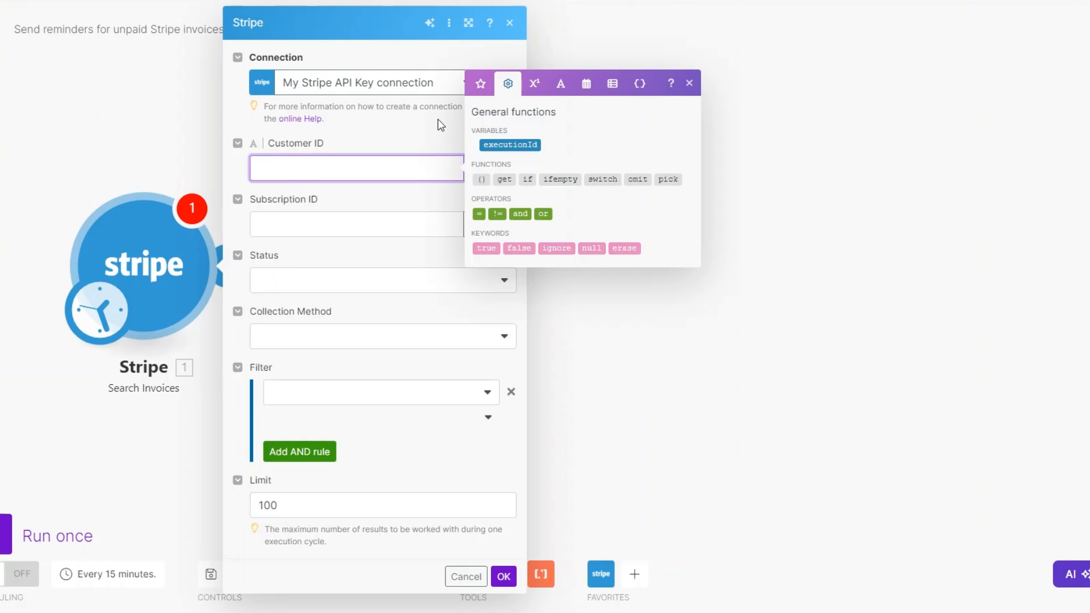
{"action": "left_click", "coordinate": [490, 168]}
{"action": "key", "text": "ctrl+v"}
{"action": "left_click", "coordinate": [652, 230]}
{"action": "left_click", "coordinate": [799, 225]}
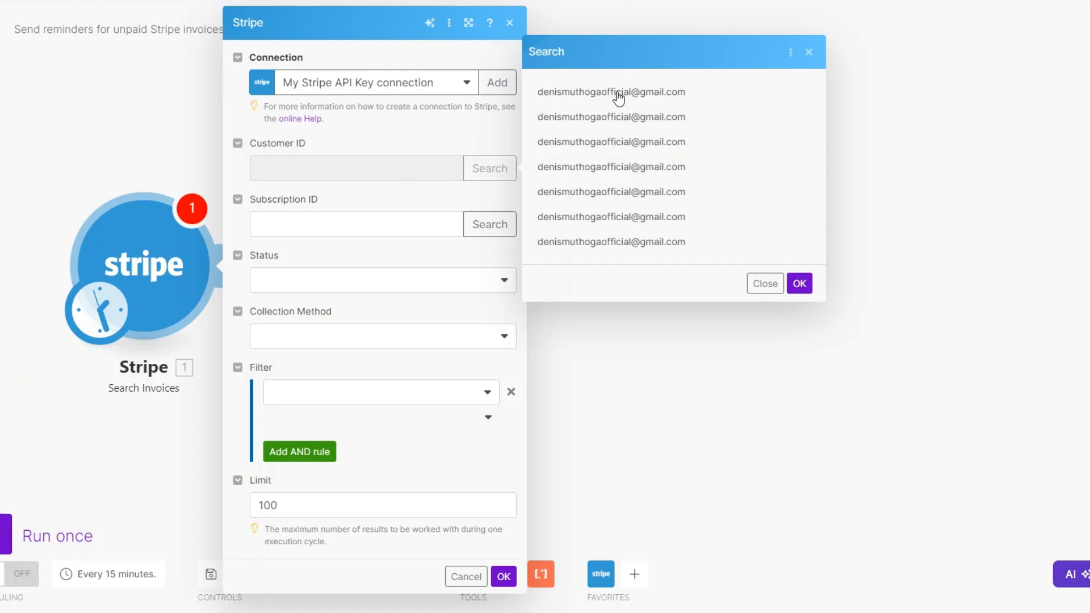
{"action": "left_click", "coordinate": [619, 97]}
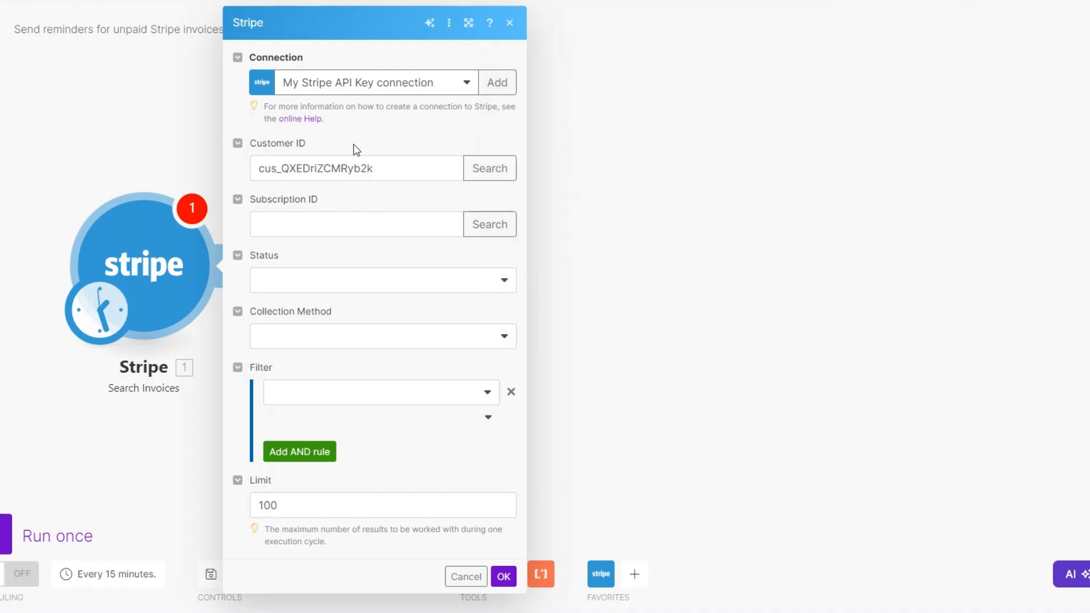
Step: Restrict the invoice search to status Open and collection method Send Invoice
{"action": "left_click", "coordinate": [369, 287]}
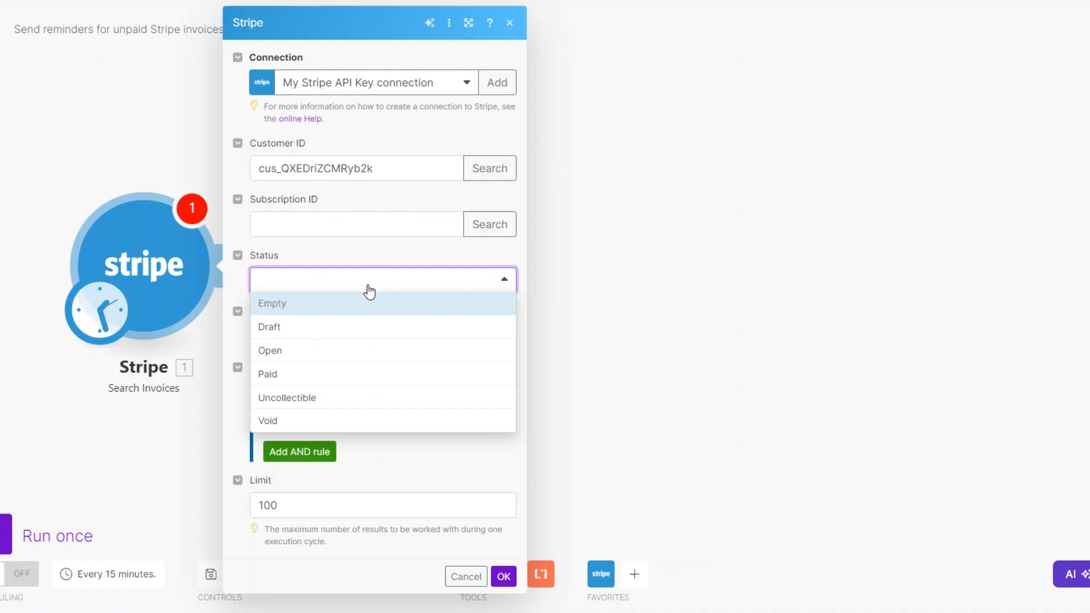
{"action": "left_click", "coordinate": [323, 355]}
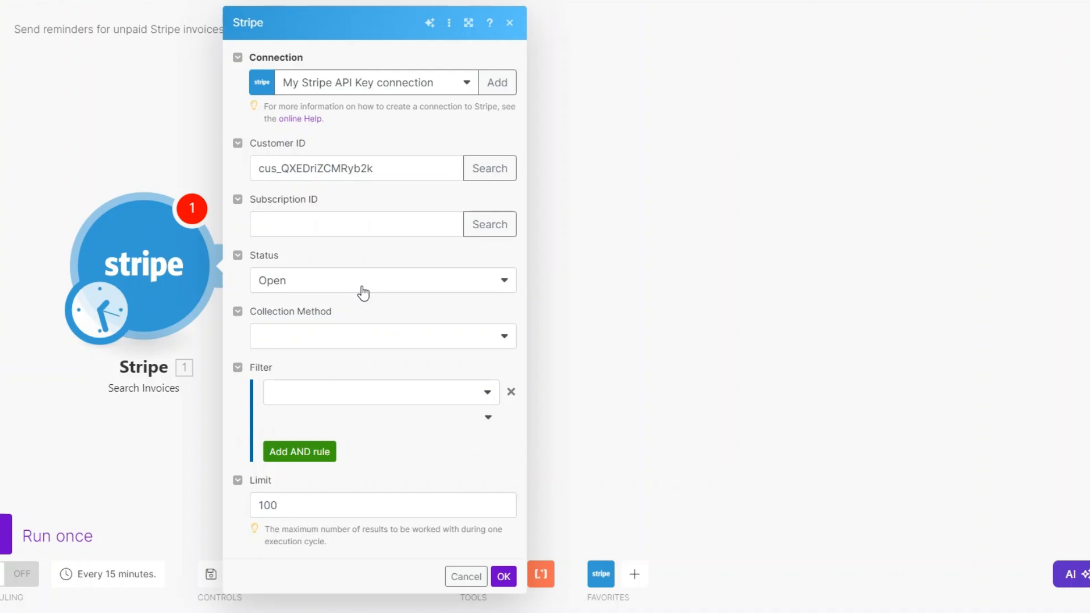
{"action": "left_click", "coordinate": [338, 356]}
{"action": "left_click", "coordinate": [310, 410]}
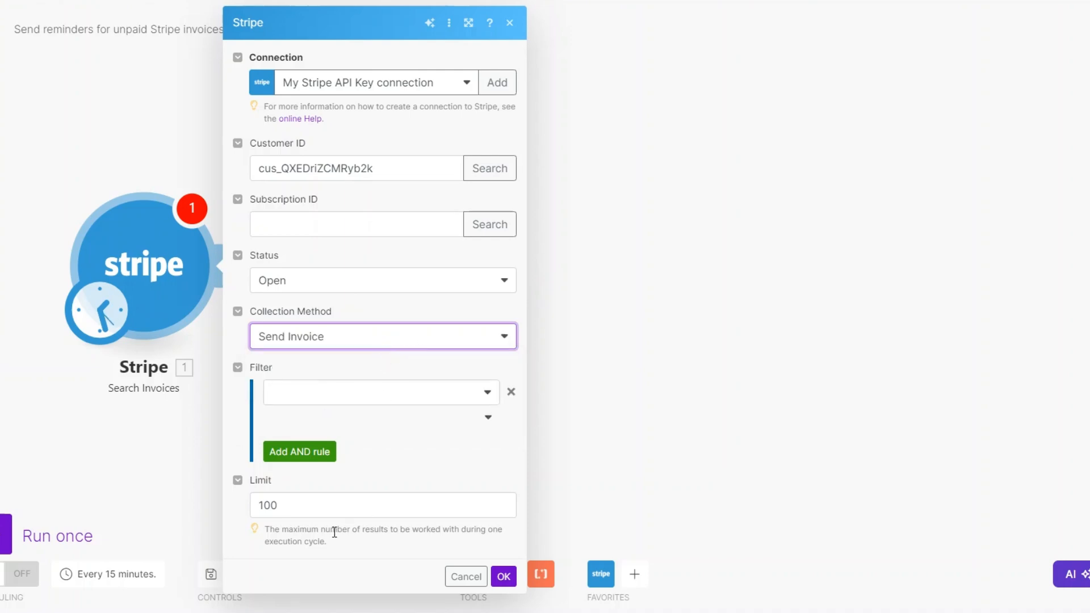
Step: Set the invoice search limit to 1 and save the module's settings
{"action": "left_click", "coordinate": [274, 512]}
{"action": "left_click_drag", "start_coordinate": [274, 514], "coordinate": [267, 511]}
{"action": "key", "text": "BackSpace"}
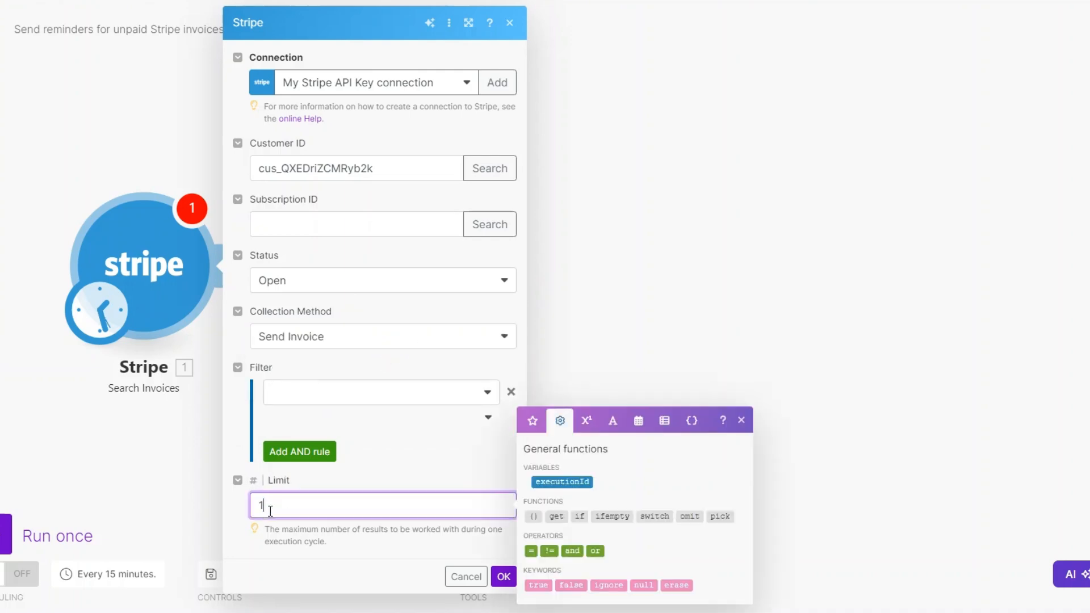
{"action": "left_click", "coordinate": [383, 454]}
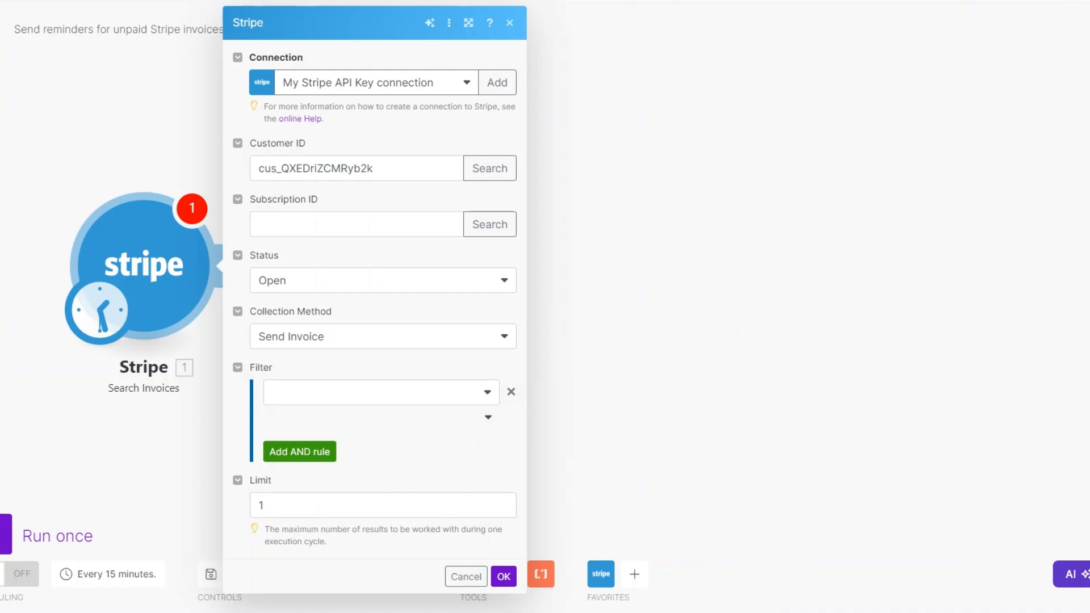
{"action": "left_click", "coordinate": [502, 577]}
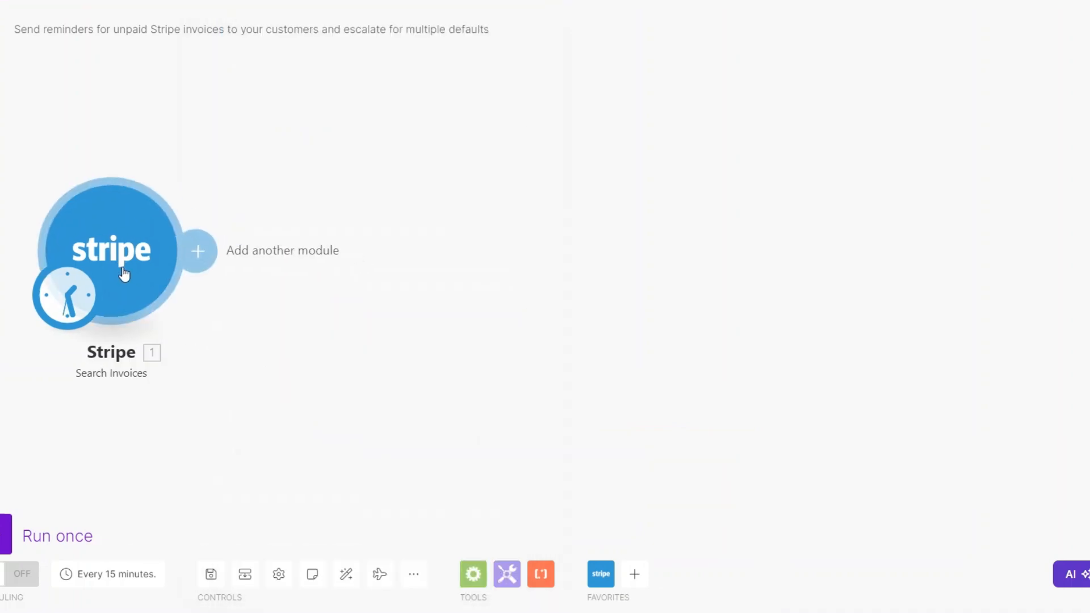
Step: Add a Stripe Retrieve an Invoice module after Search Invoices
{"action": "left_click", "coordinate": [318, 267]}
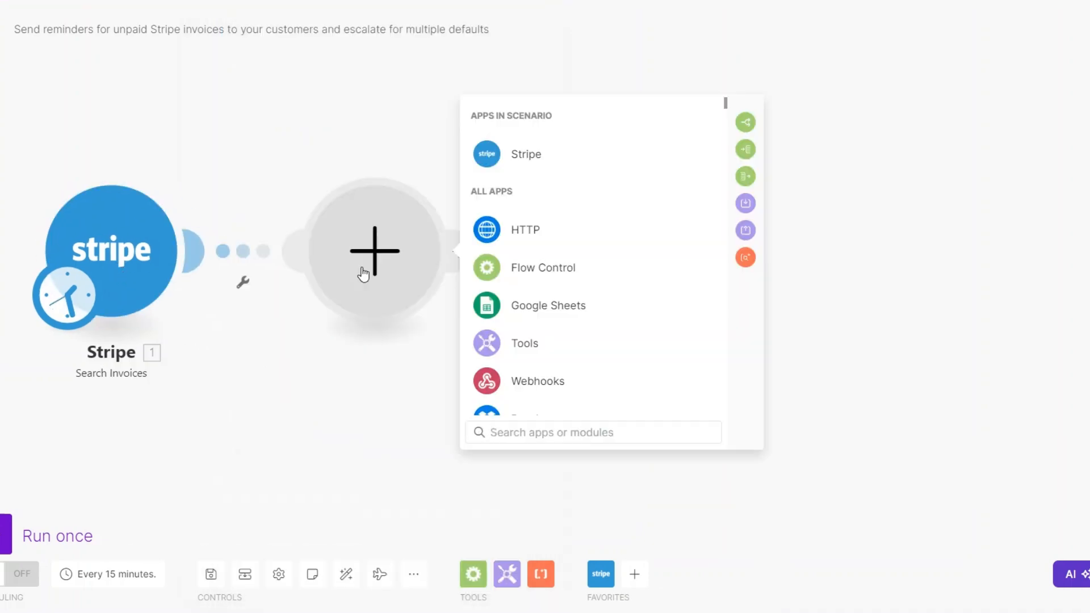
{"action": "left_click", "coordinate": [529, 159]}
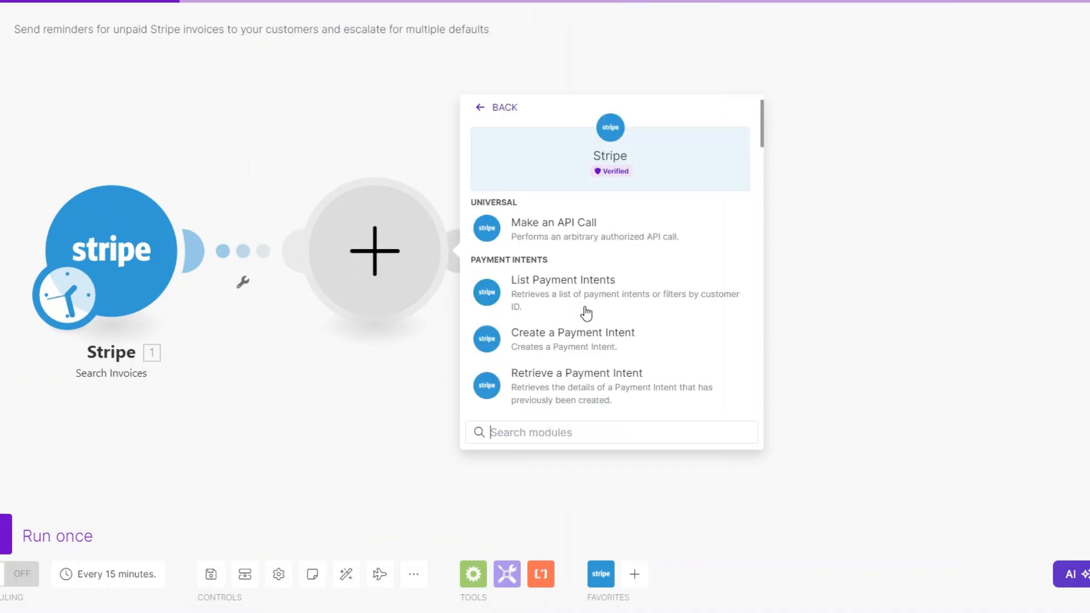
{"action": "left_click", "coordinate": [555, 434]}
{"action": "type", "text": "invi"}
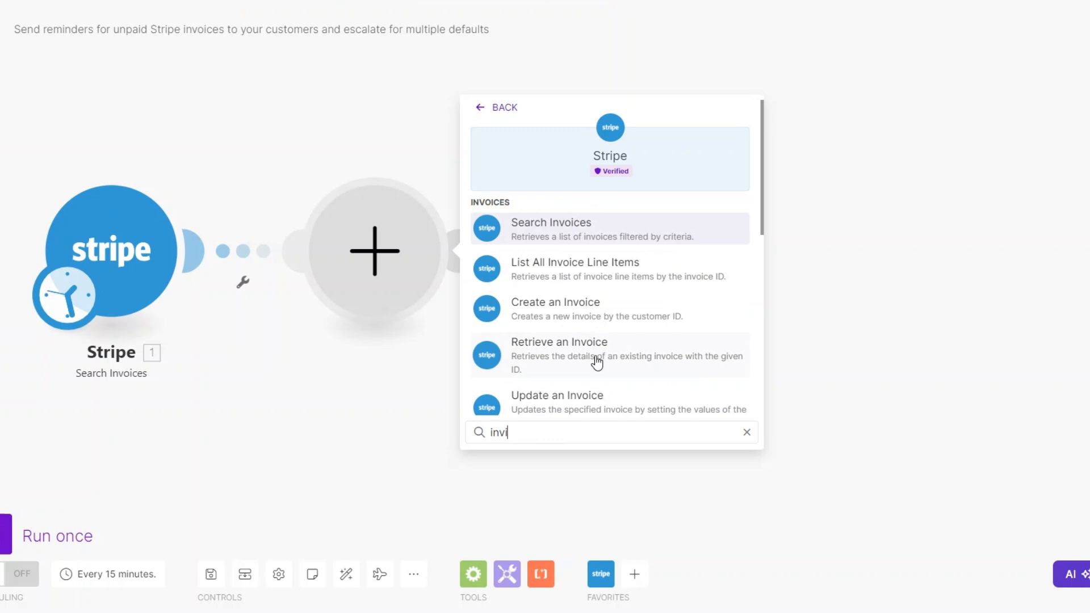
{"action": "left_click", "coordinate": [593, 355]}
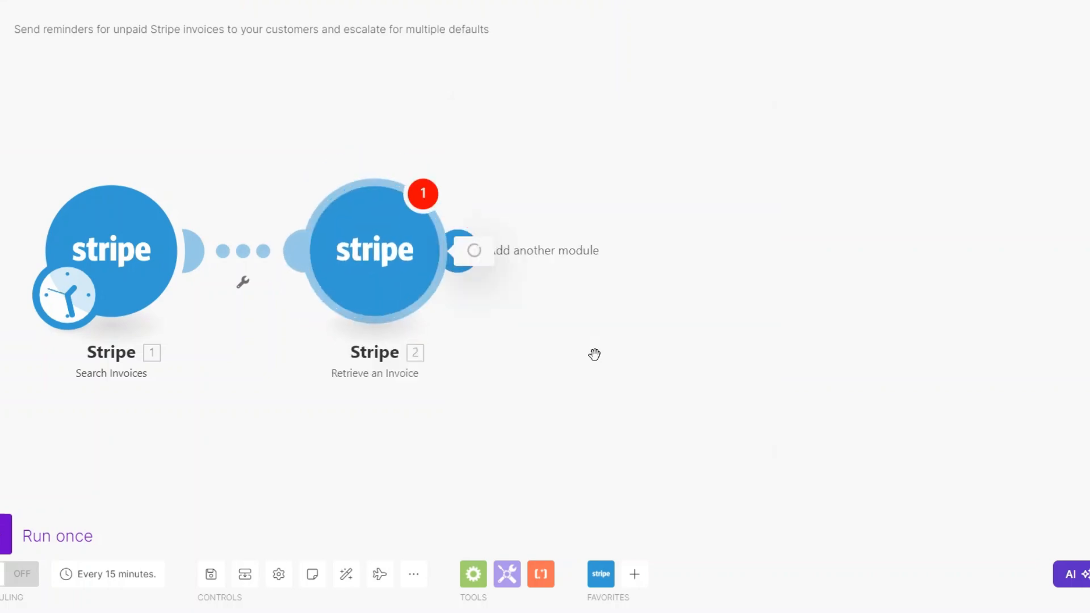
Step: Map the Invoice ID from Search Invoices into the Retrieve an Invoice module and save it
{"action": "left_click", "coordinate": [561, 295]}
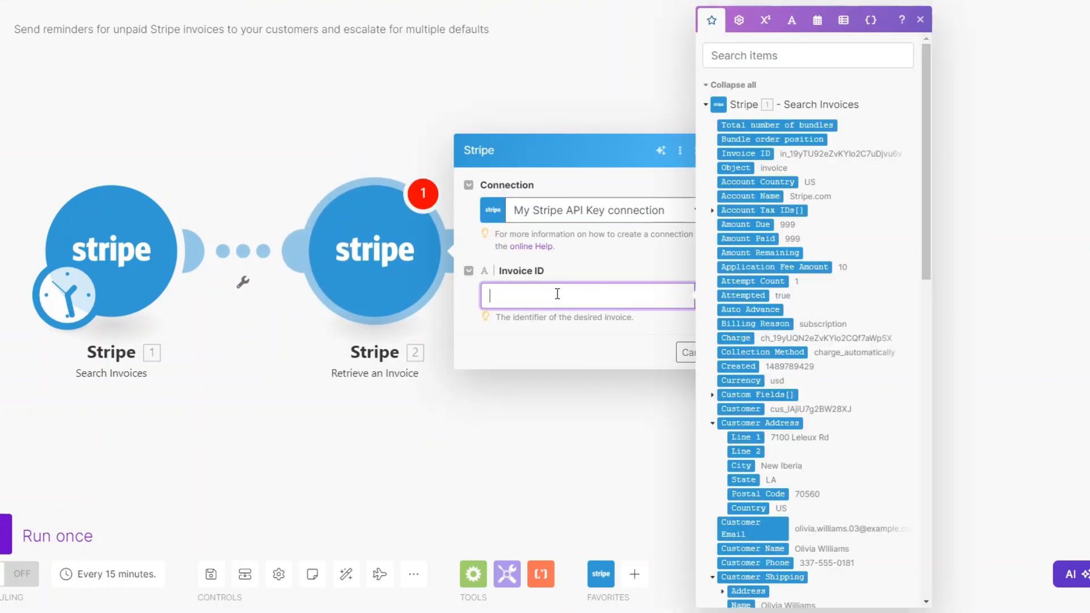
{"action": "left_click", "coordinate": [753, 155]}
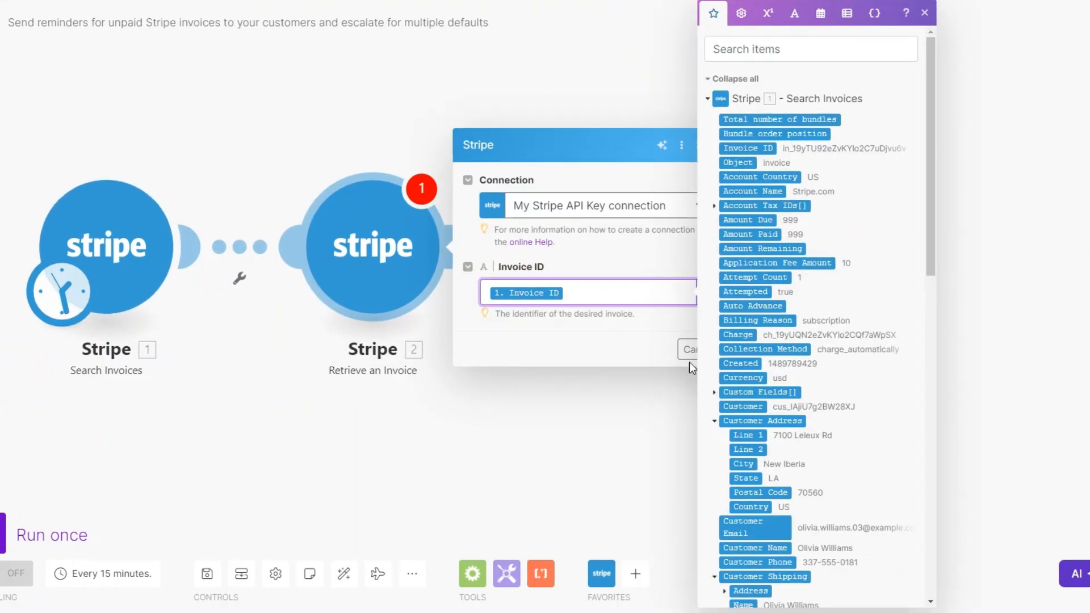
{"action": "left_click", "coordinate": [626, 356]}
{"action": "left_click", "coordinate": [735, 357]}
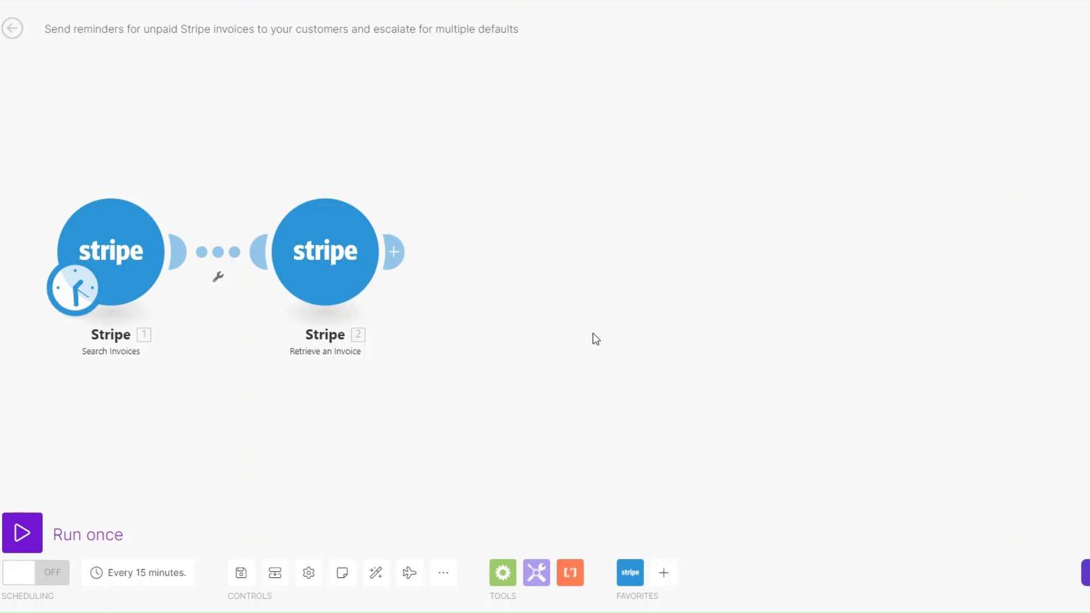
Step: Add a Stripe Search Customers module after Retrieve an Invoice
{"action": "left_click", "coordinate": [394, 251]}
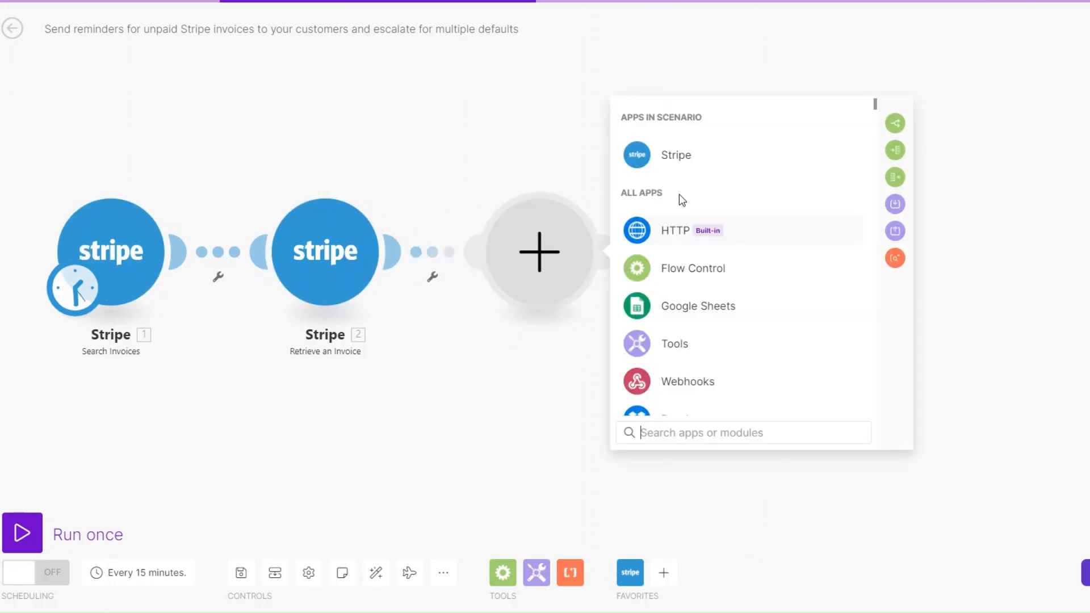
{"action": "left_click", "coordinate": [676, 160]}
{"action": "left_click", "coordinate": [700, 433]}
{"action": "type", "text": "custo"}
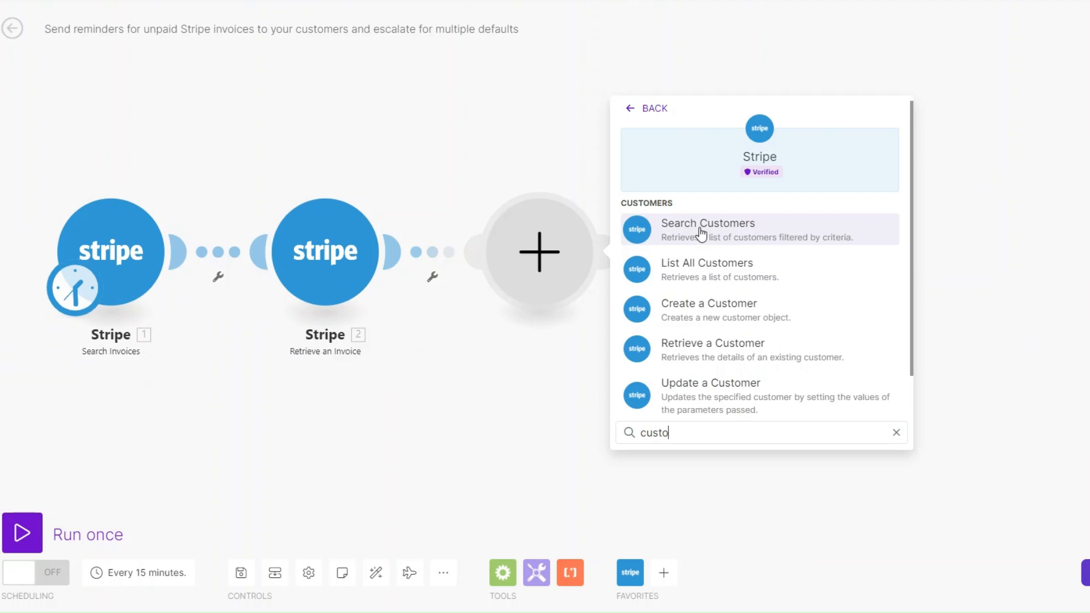
{"action": "left_click", "coordinate": [701, 231]}
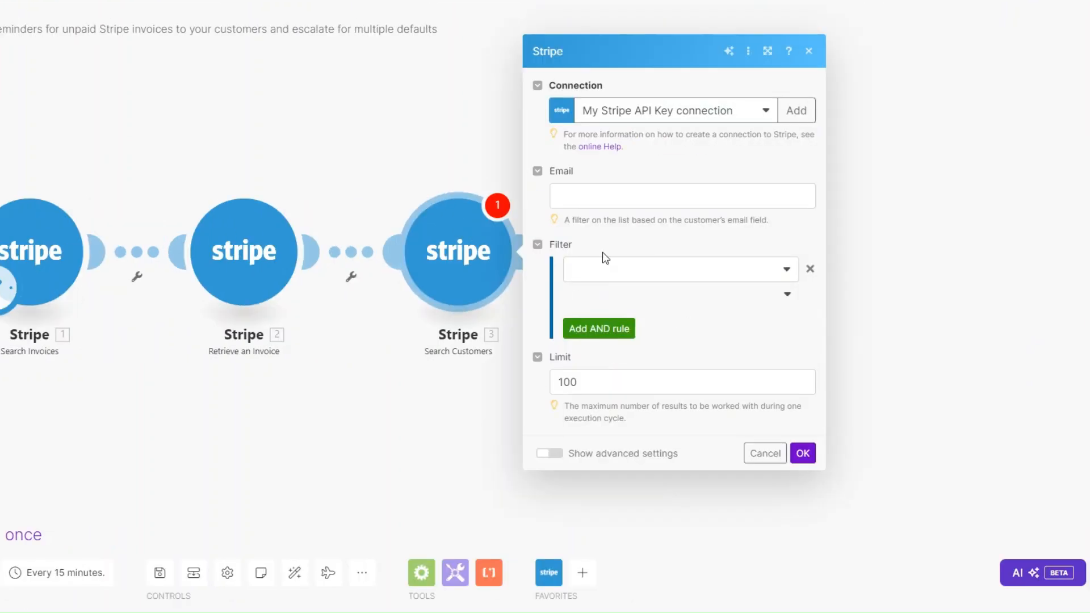
Step: Map the retrieved invoice's Customer Email into the Search Customers email filter and set its limit to 1
{"action": "left_click", "coordinate": [620, 192]}
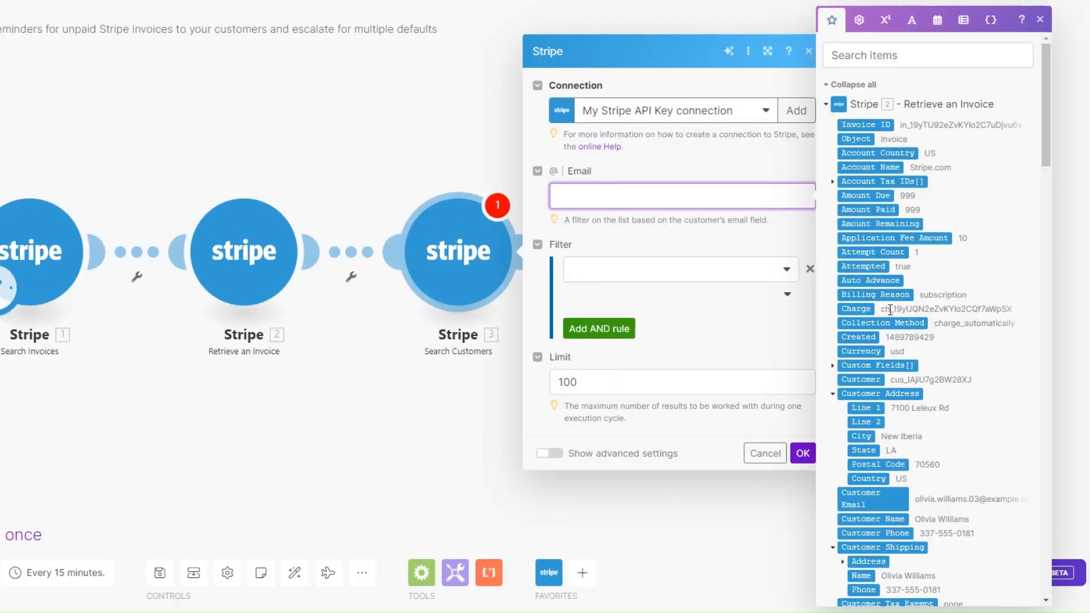
{"action": "scroll", "coordinate": [890, 309], "scroll_direction": "down", "scroll_amount": 5}
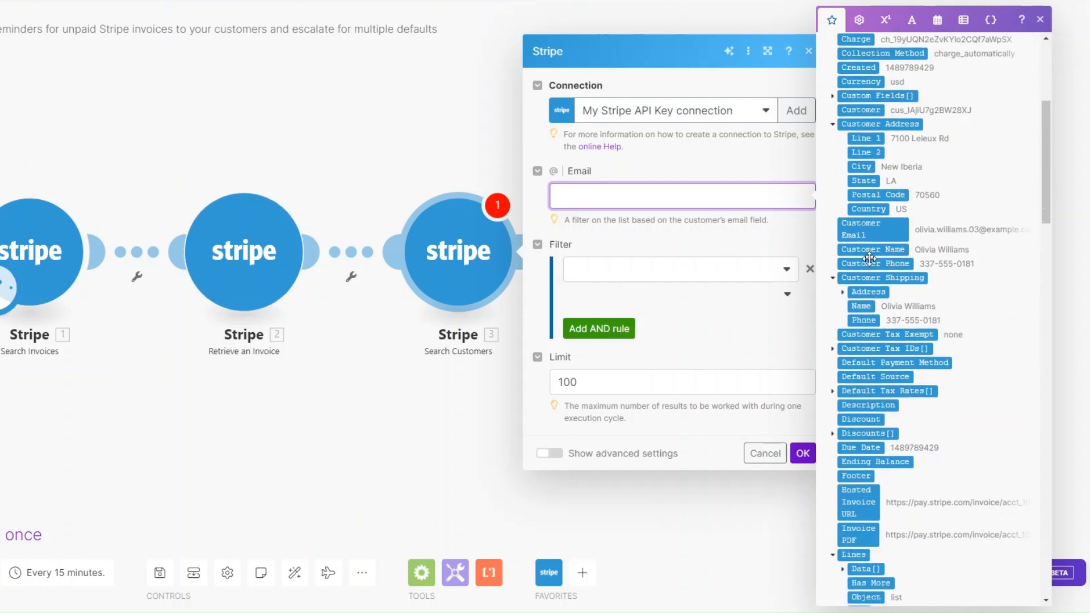
{"action": "left_click", "coordinate": [860, 229]}
{"action": "left_click", "coordinate": [595, 381]}
{"action": "left_click_drag", "start_coordinate": [595, 380], "coordinate": [565, 387]}
{"action": "key", "text": "BackSpace"}
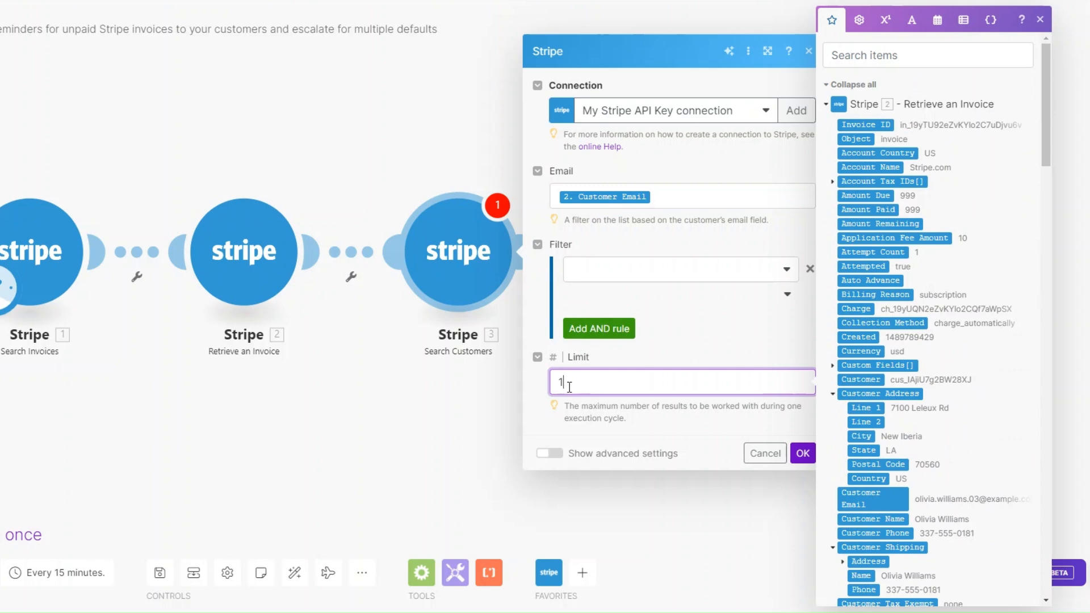
{"action": "left_click", "coordinate": [802, 453]}
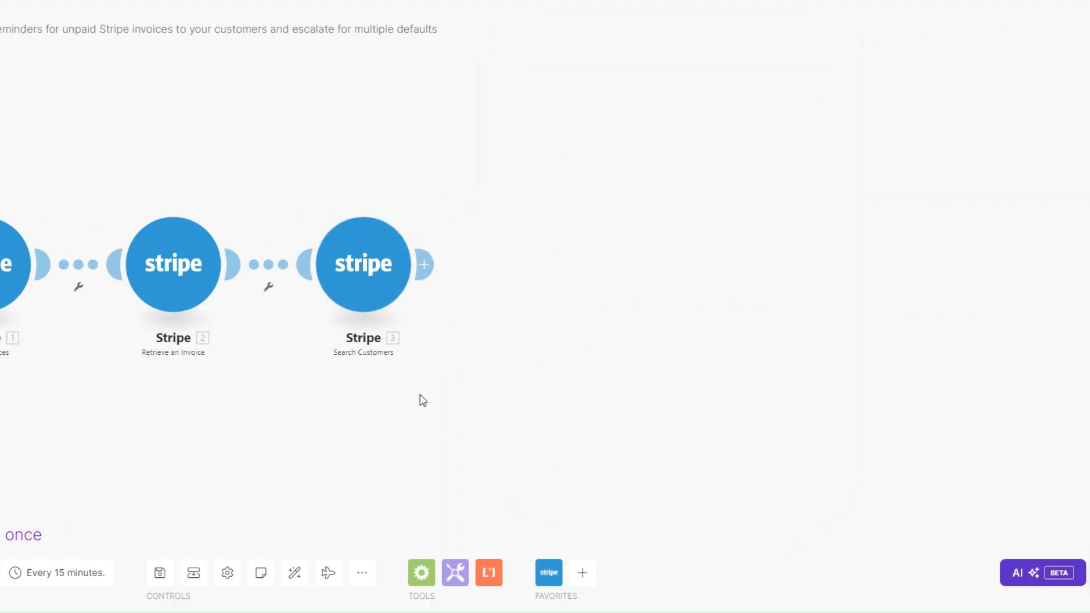
Step: Add a Flow Control Router after the Search Customers module
{"action": "left_click", "coordinate": [424, 264]}
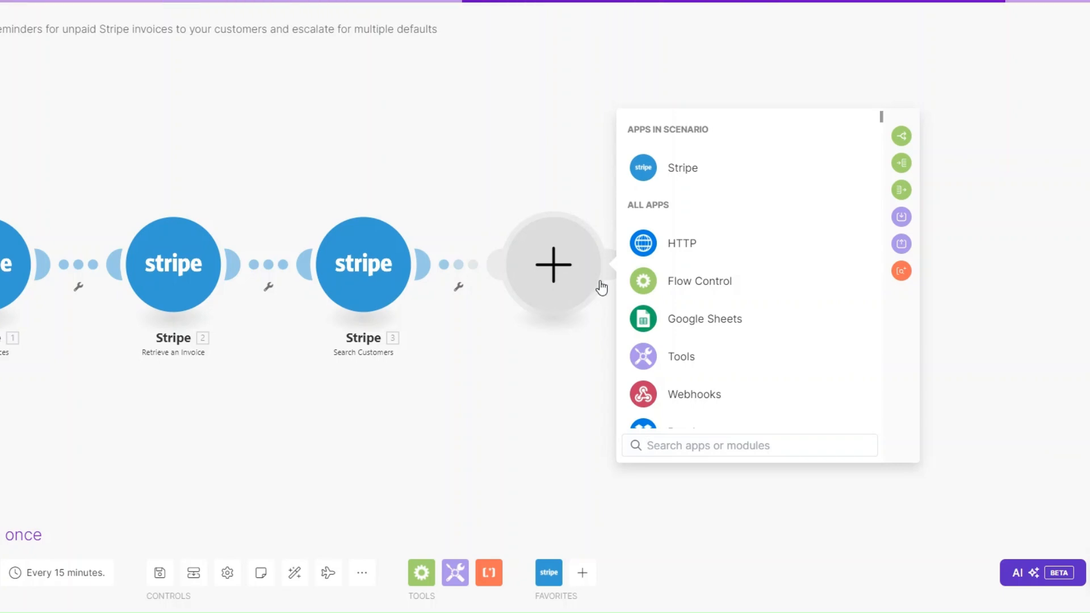
{"action": "left_click", "coordinate": [679, 282]}
{"action": "left_click", "coordinate": [680, 404]}
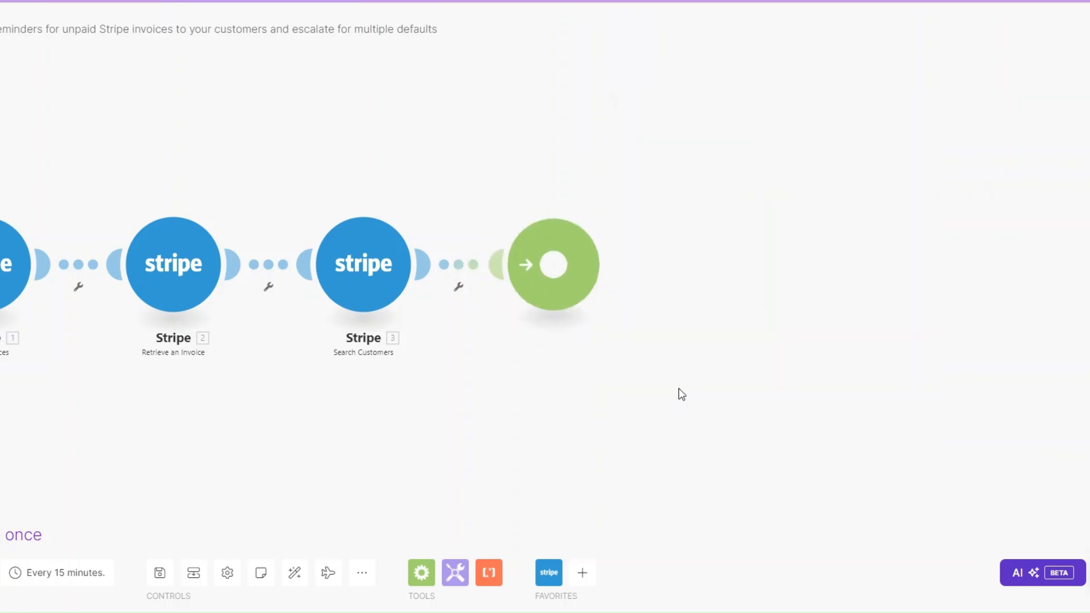
Step: Try to set up a filter labelled "30 days past due" between Search Customers and the Router
{"action": "left_click_drag", "start_coordinate": [459, 290], "coordinate": [401, 291]}
{"action": "left_click", "coordinate": [416, 325]}
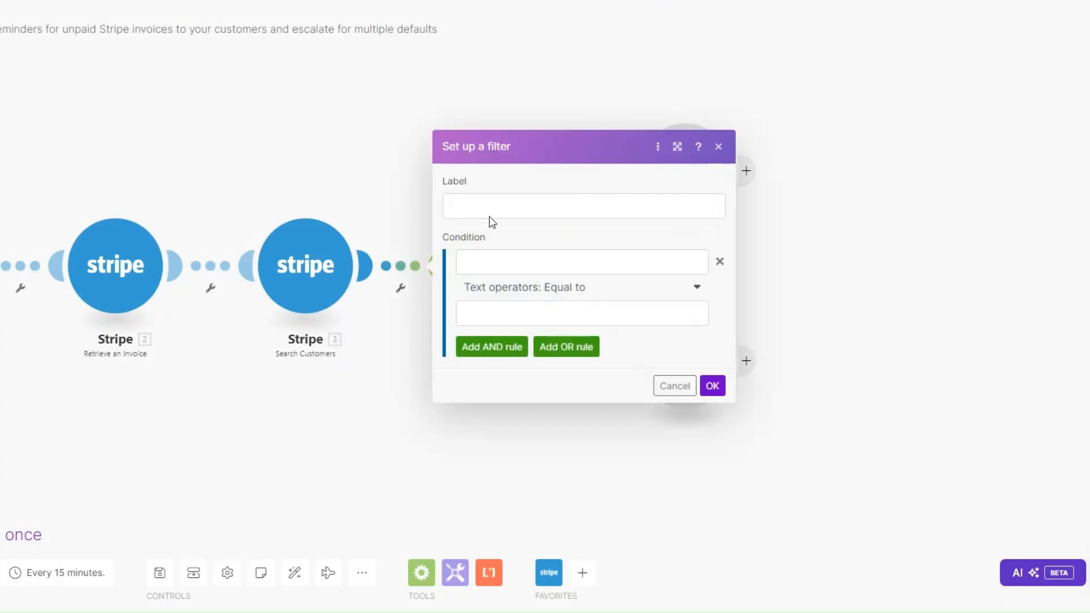
{"action": "type", "text": "30 days"}
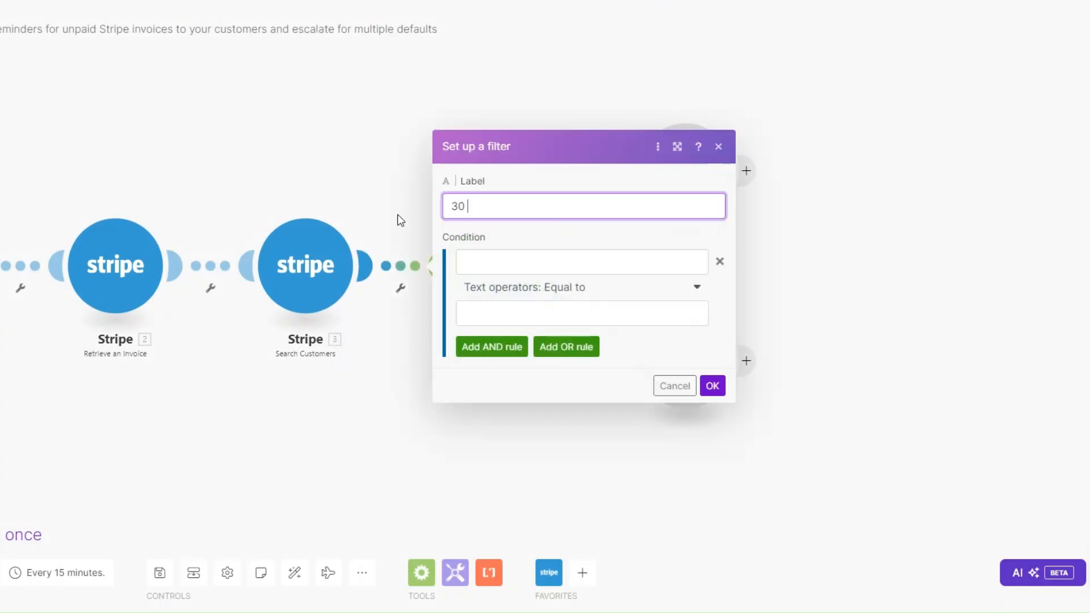
{"action": "type", "text": " past due"}
{"action": "left_click", "coordinate": [713, 385]}
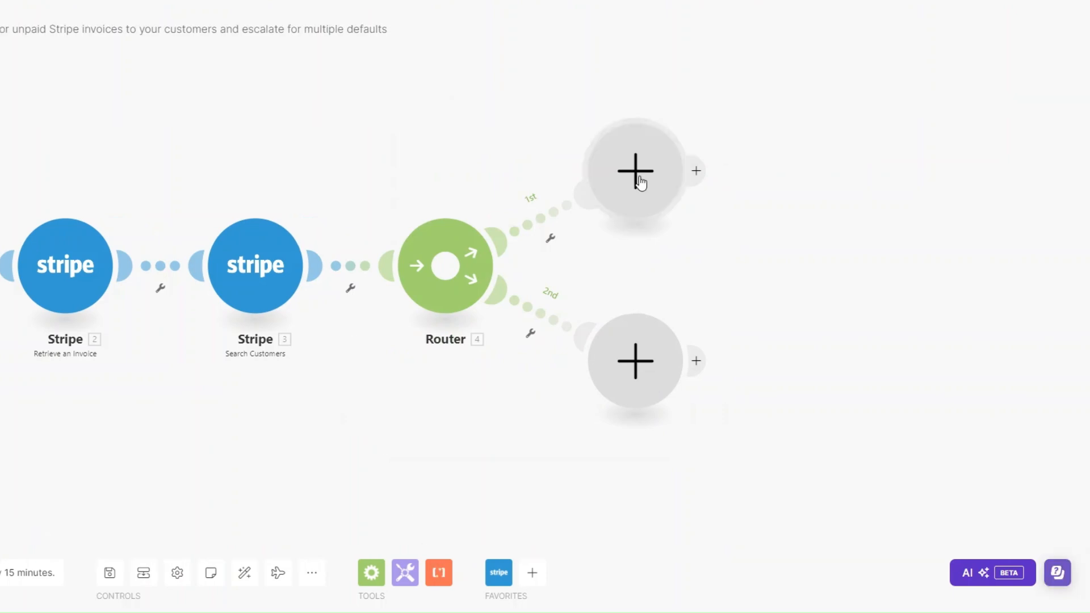
Step: Add a Google Sheets Add a Row module on the Router's first route
{"action": "left_click", "coordinate": [690, 183]}
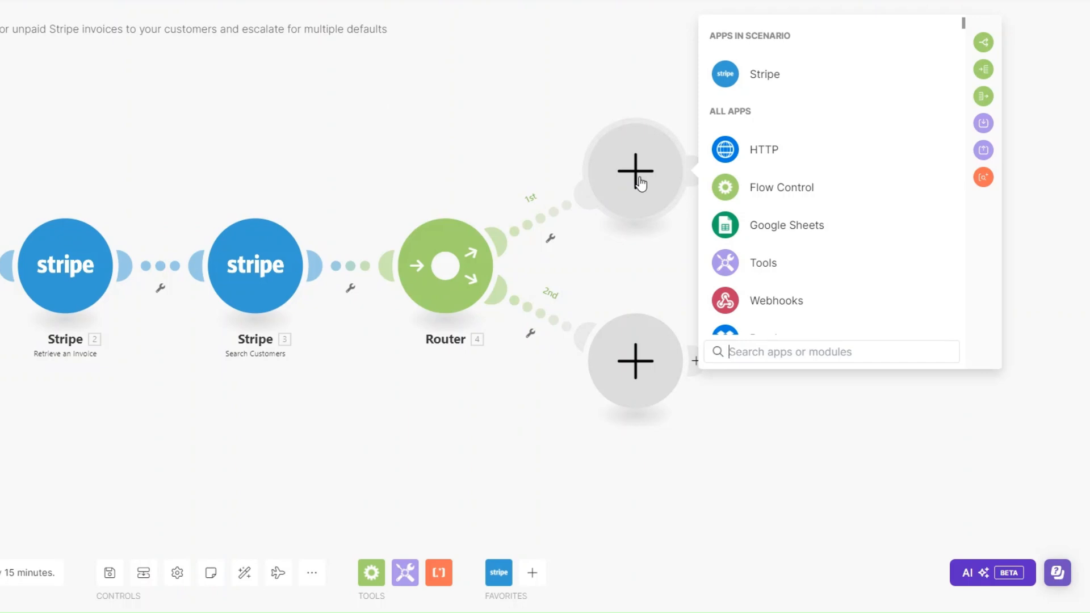
{"action": "left_click", "coordinate": [797, 229]}
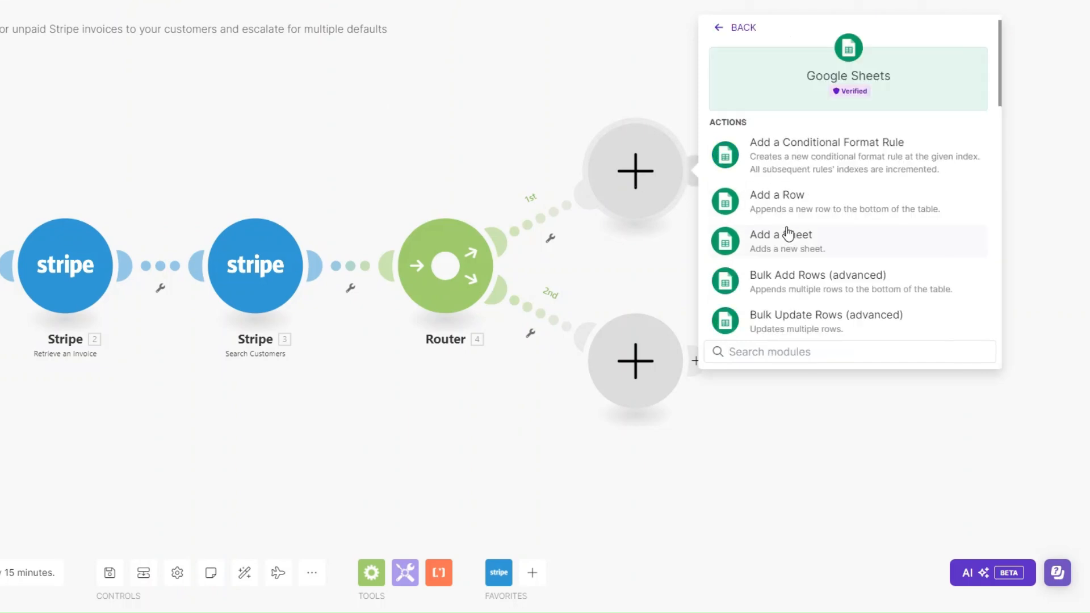
{"action": "left_click", "coordinate": [766, 204]}
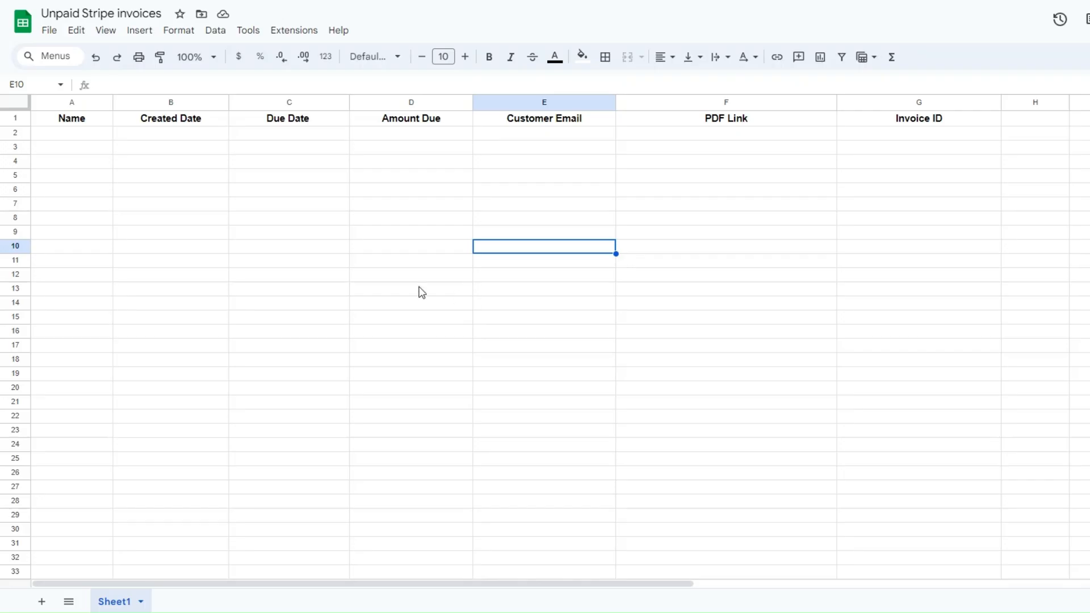
Step: Switch to Google Sheets and examine the column headers of the Unpaid Stripe invoices spreadsheet
{"action": "left_click", "coordinate": [373, 219]}
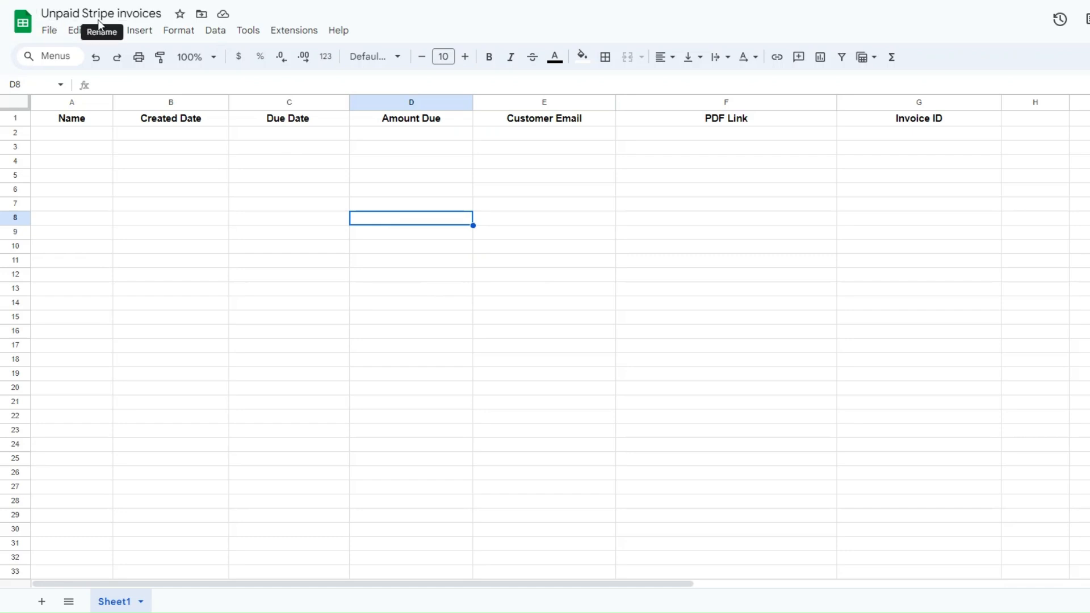
Step: Widen the Name column slightly in the Unpaid Stripe invoices sheet
{"action": "left_click_drag", "start_coordinate": [113, 102], "coordinate": [127, 103]}
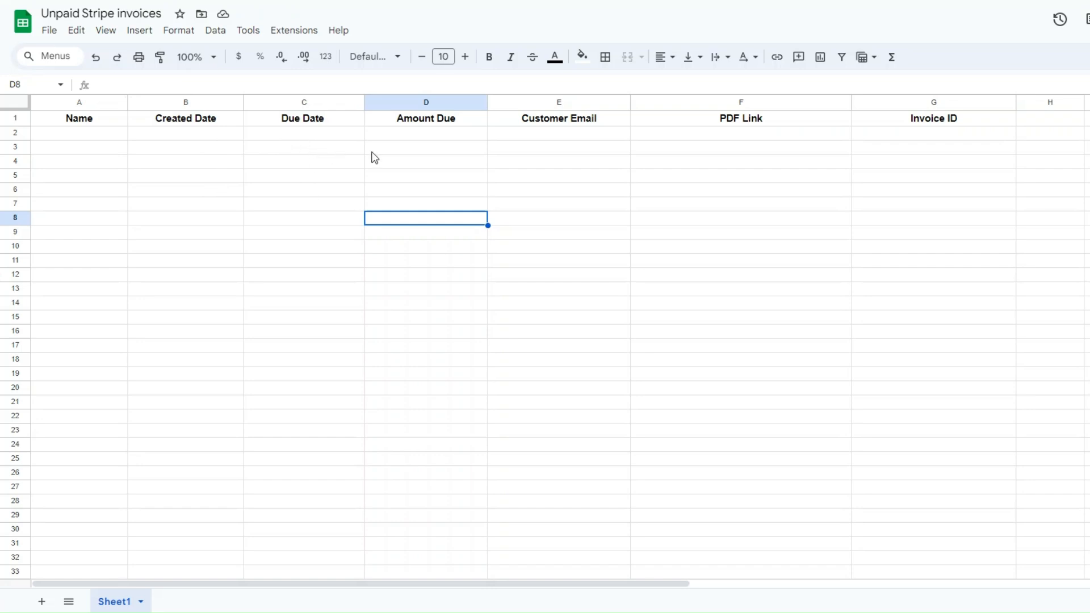
{"action": "left_click_drag", "start_coordinate": [435, 179], "coordinate": [439, 159]}
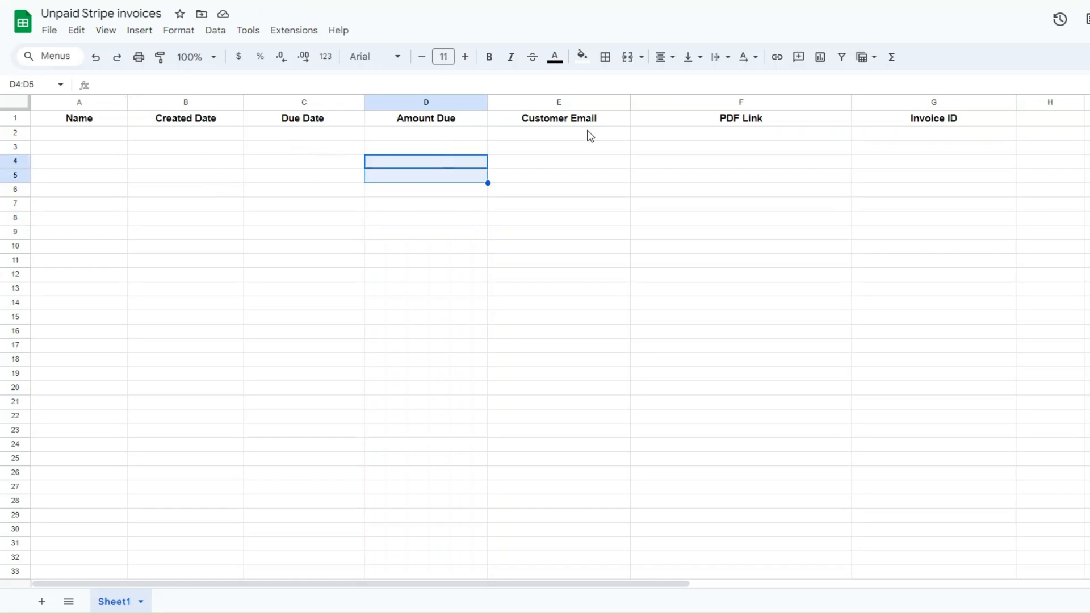
{"action": "left_click", "coordinate": [577, 158]}
{"action": "left_click", "coordinate": [742, 150]}
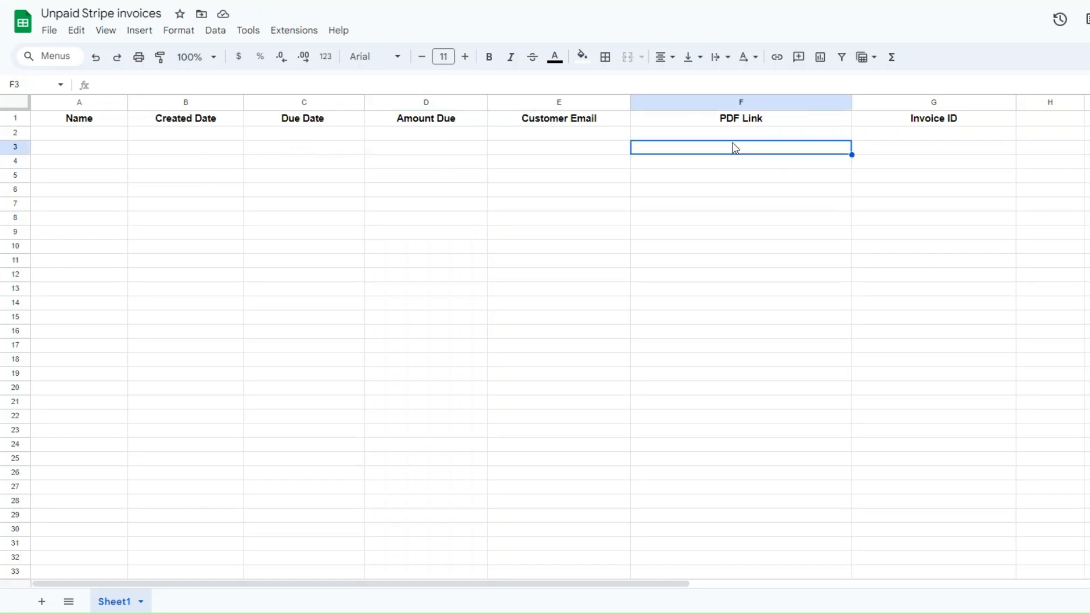
Step: Rename the "PDF Link" column header to "Invoice PDF Link"
{"action": "double_click", "coordinate": [716, 121]}
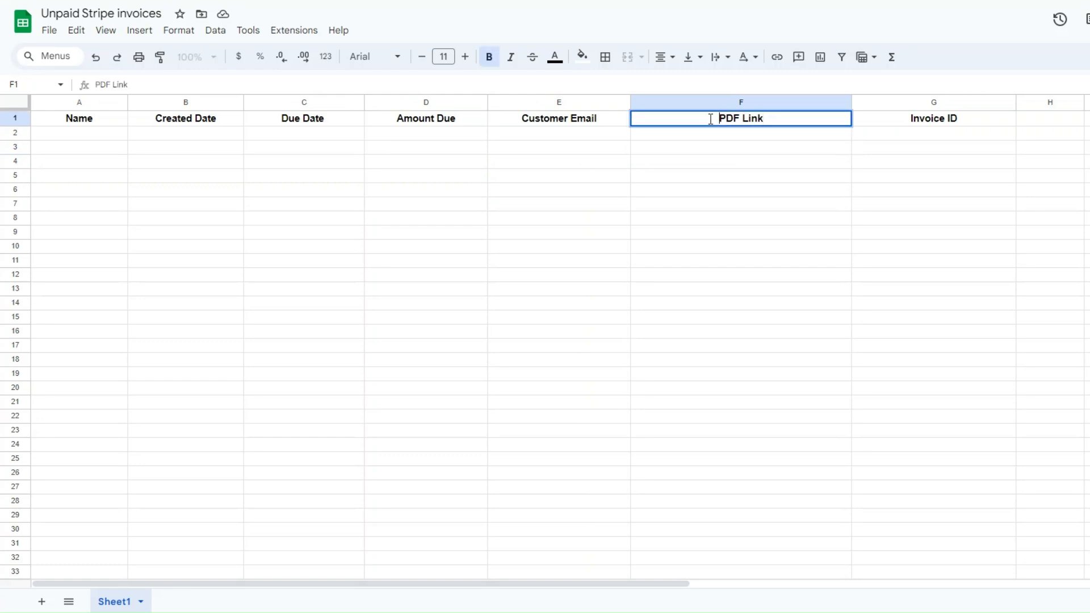
{"action": "type", "text": "i"}
{"action": "key", "text": "BackSpace"}
{"action": "type", "text": "Invoice"}
{"action": "left_click", "coordinate": [749, 163]}
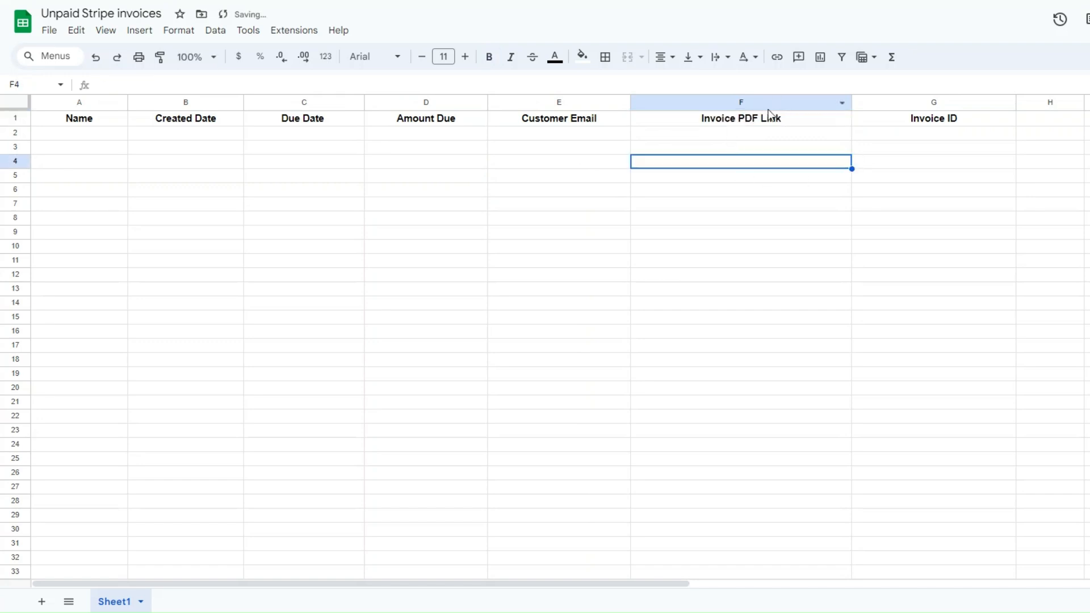
{"action": "left_click", "coordinate": [959, 132]}
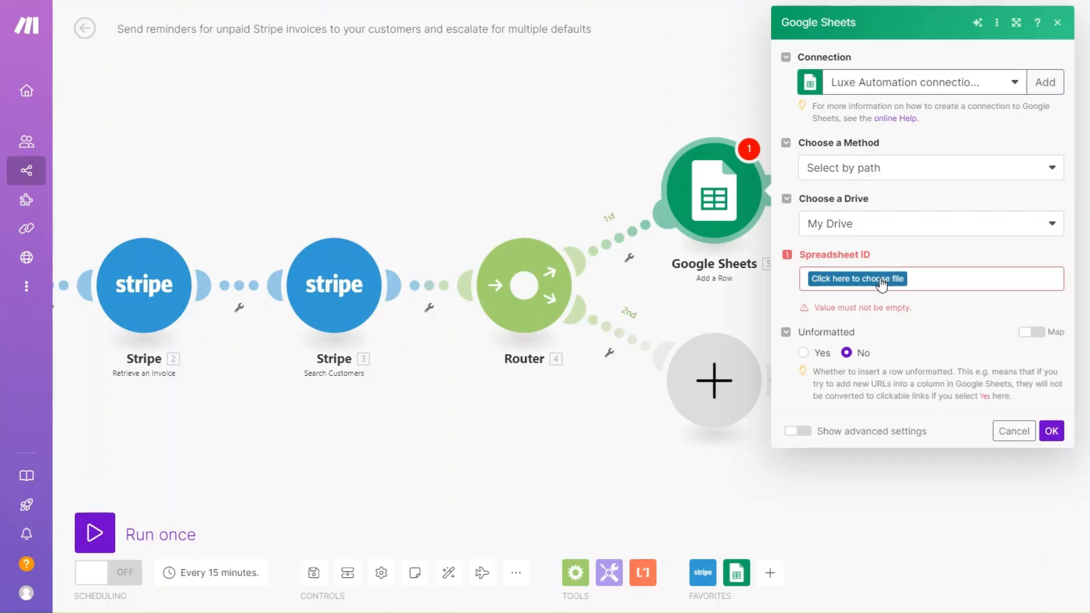
Step: In Make, point the Add a Row module to the Unpaid Stripe invoices spreadsheet and its Sheet1
{"action": "left_click", "coordinate": [881, 283]}
{"action": "left_click", "coordinate": [874, 321]}
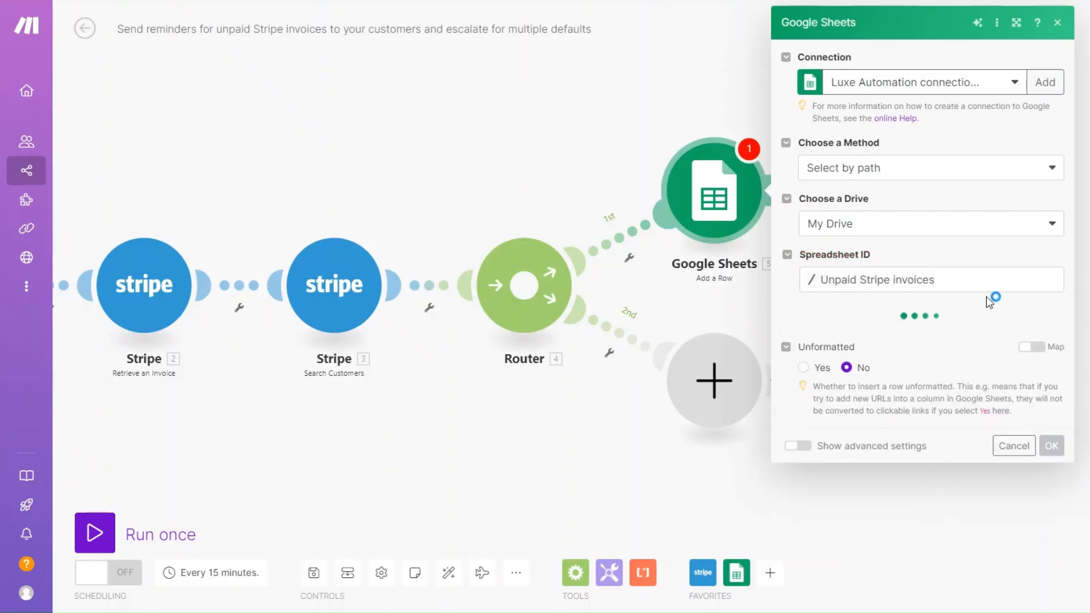
{"action": "left_click", "coordinate": [924, 333]}
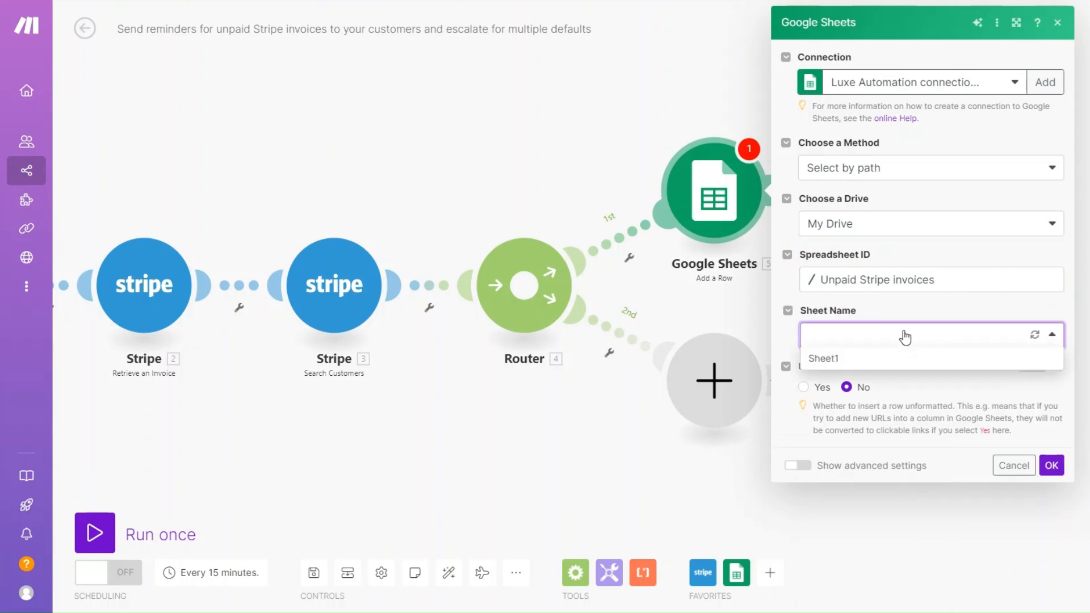
{"action": "left_click", "coordinate": [863, 357]}
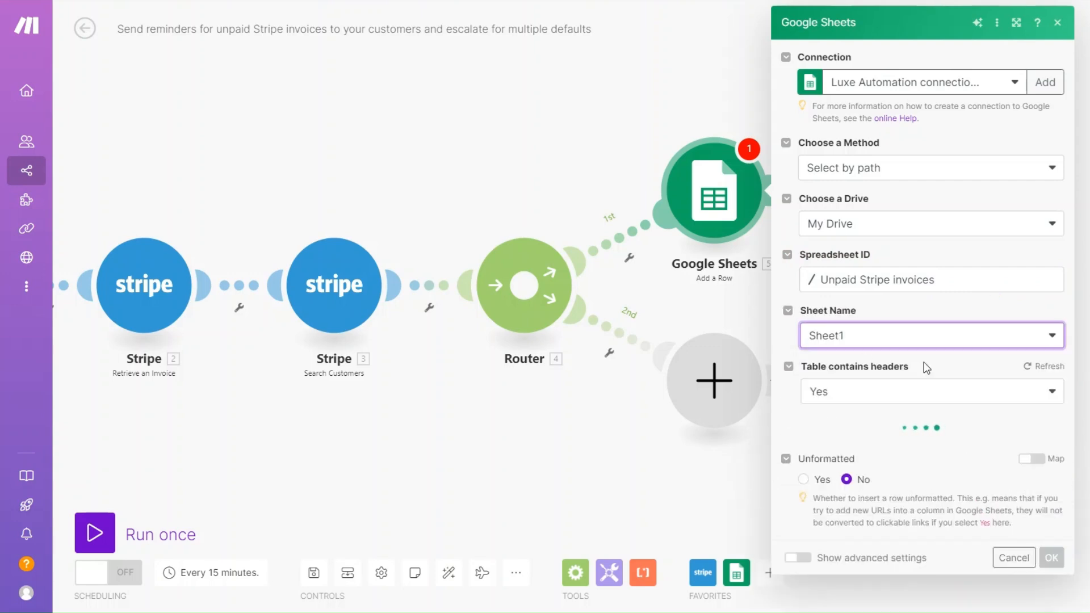
{"action": "scroll", "coordinate": [942, 378], "scroll_direction": "down", "scroll_amount": 5}
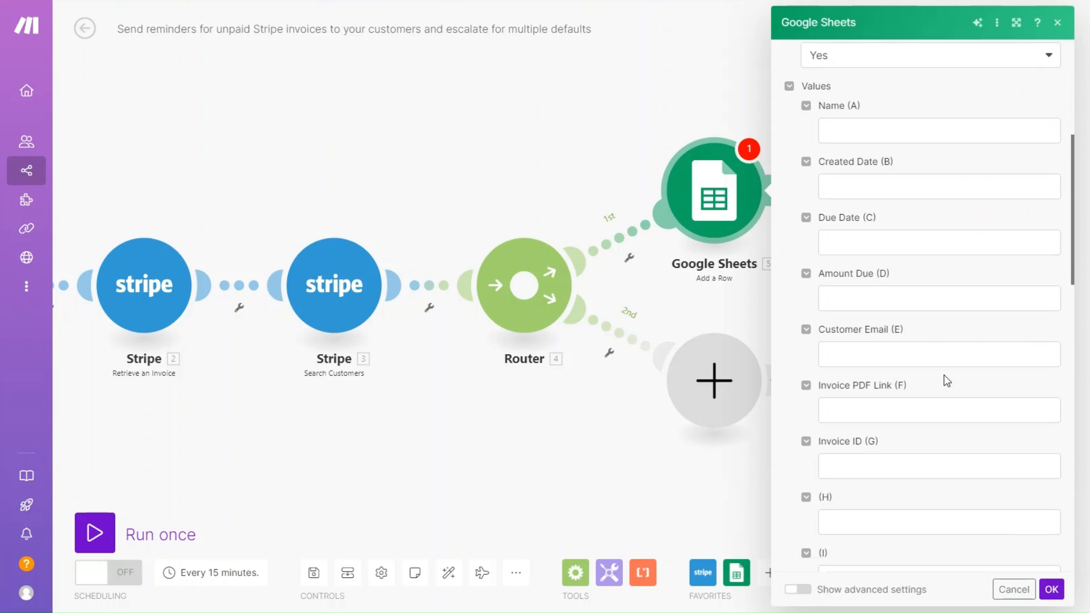
{"action": "scroll", "coordinate": [946, 381], "scroll_direction": "up", "scroll_amount": 1}
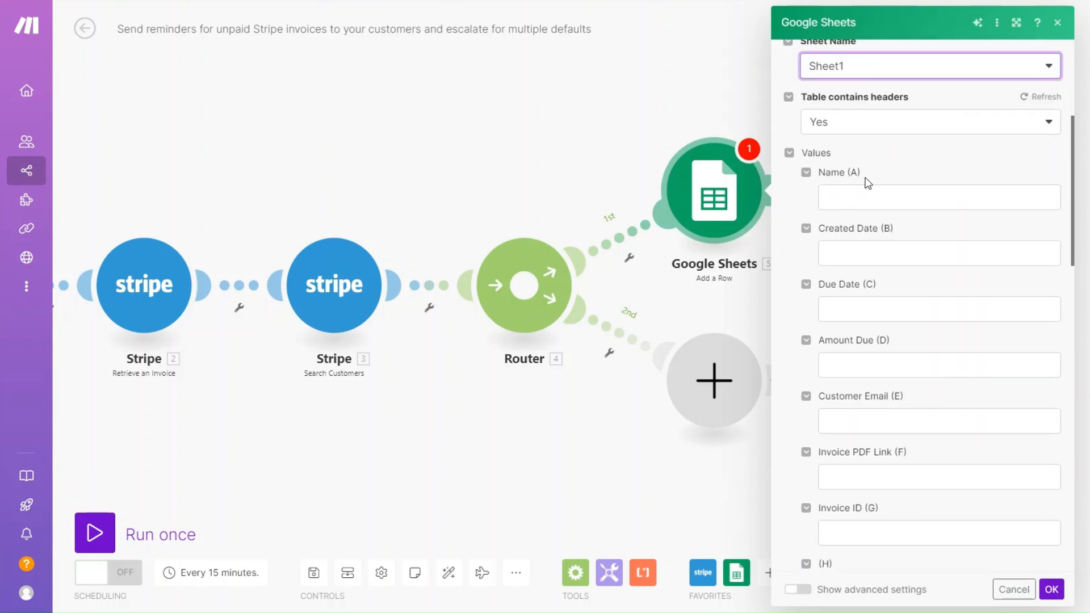
Step: Map the row's Name to Name from Search Customers and Created Date to Created from Retrieve an Invoice
{"action": "left_click", "coordinate": [867, 190]}
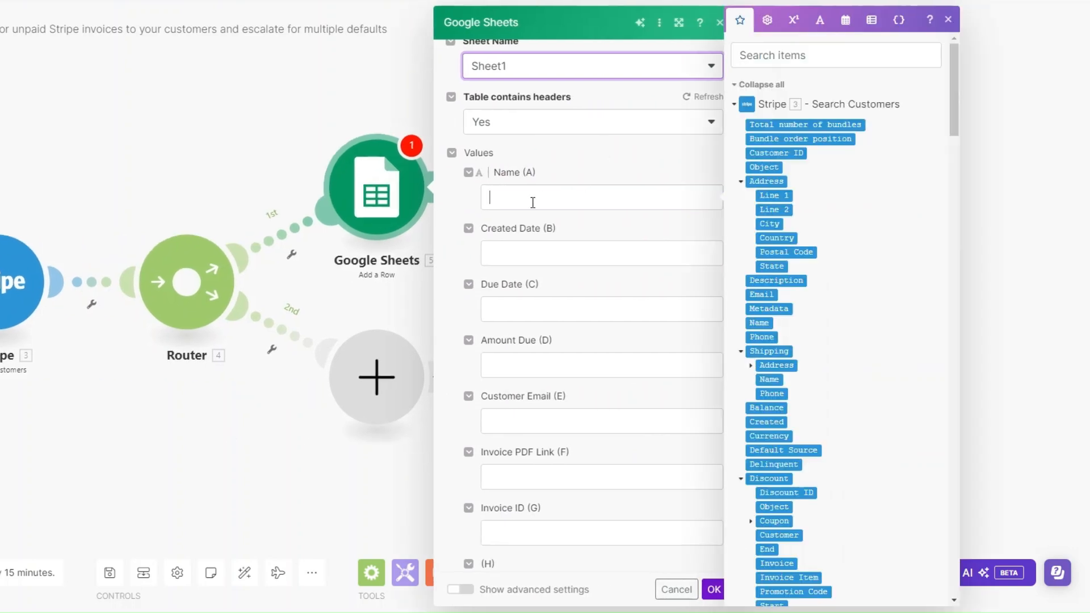
{"action": "left_click", "coordinate": [762, 326]}
{"action": "left_click", "coordinate": [571, 261]}
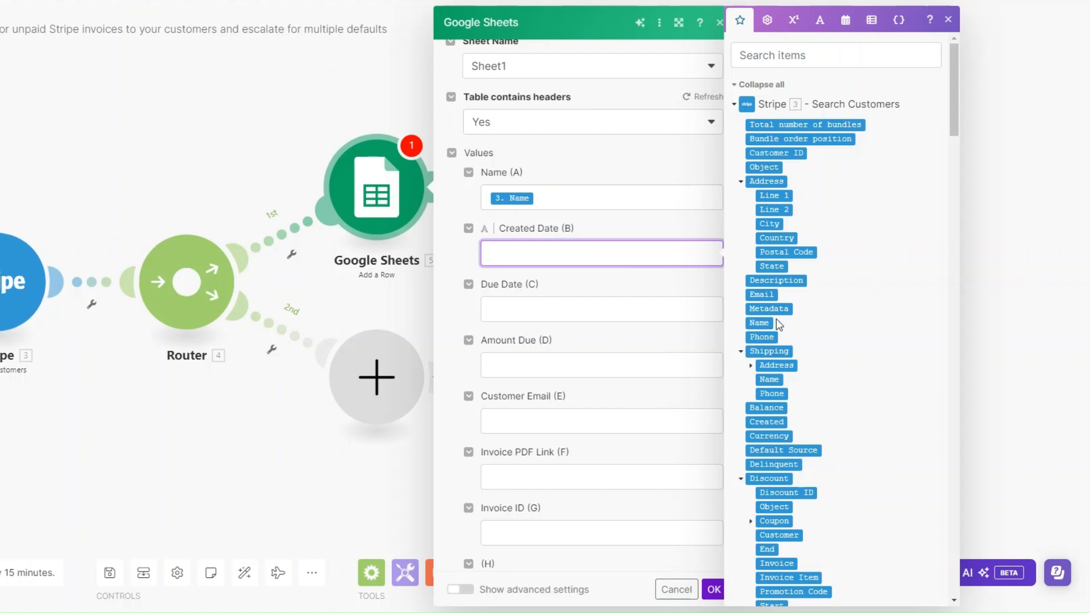
{"action": "scroll", "coordinate": [778, 307], "scroll_direction": "down", "scroll_amount": 15}
{"action": "left_click", "coordinate": [767, 233]}
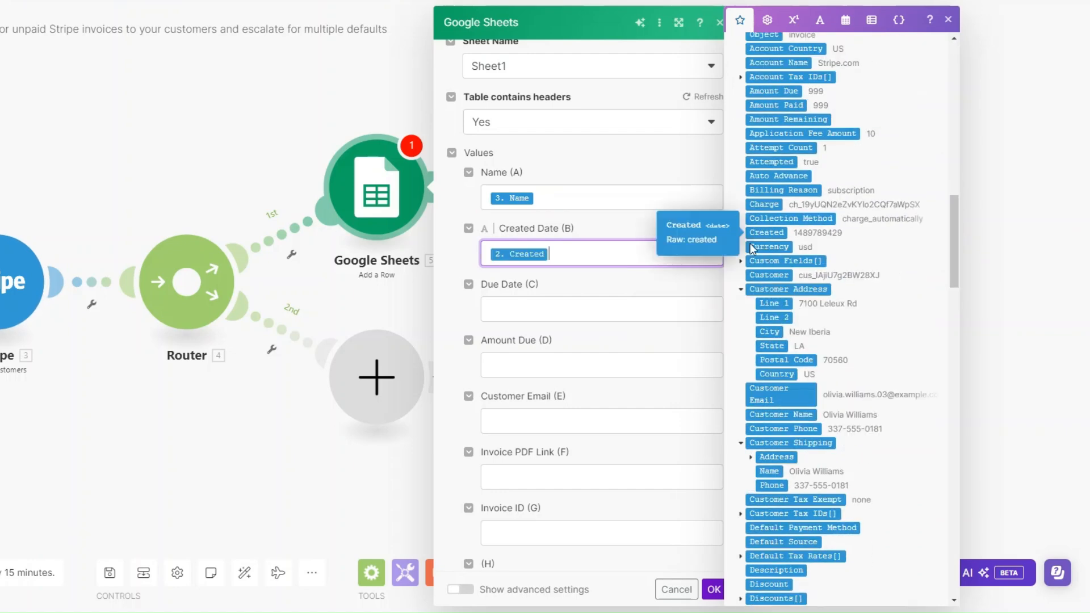
Step: Map the row's Due Date and Amount Due to Due Date and Amount Due from Retrieve an Invoice
{"action": "left_click", "coordinate": [538, 317]}
{"action": "scroll", "coordinate": [794, 312], "scroll_direction": "down", "scroll_amount": 15}
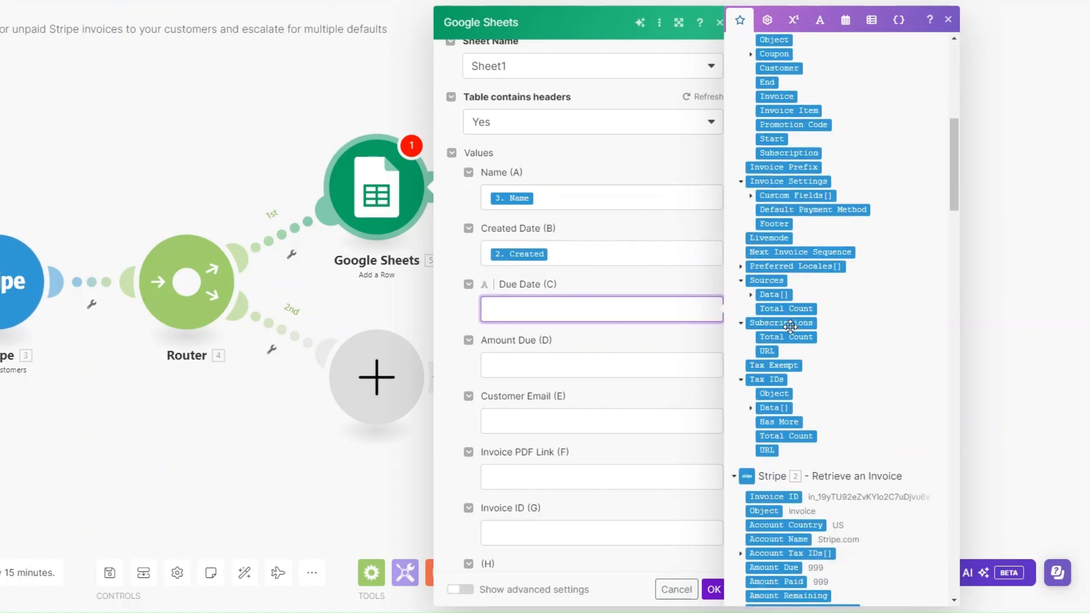
{"action": "scroll", "coordinate": [789, 328], "scroll_direction": "down", "scroll_amount": 5}
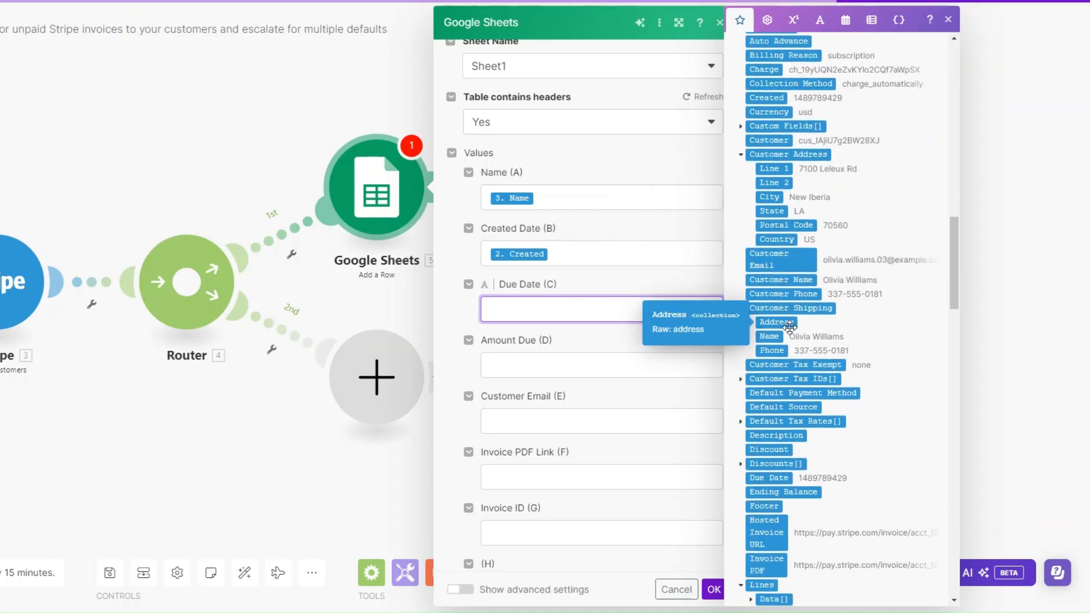
{"action": "scroll", "coordinate": [790, 328], "scroll_direction": "down", "scroll_amount": 3}
{"action": "left_click", "coordinate": [779, 343]}
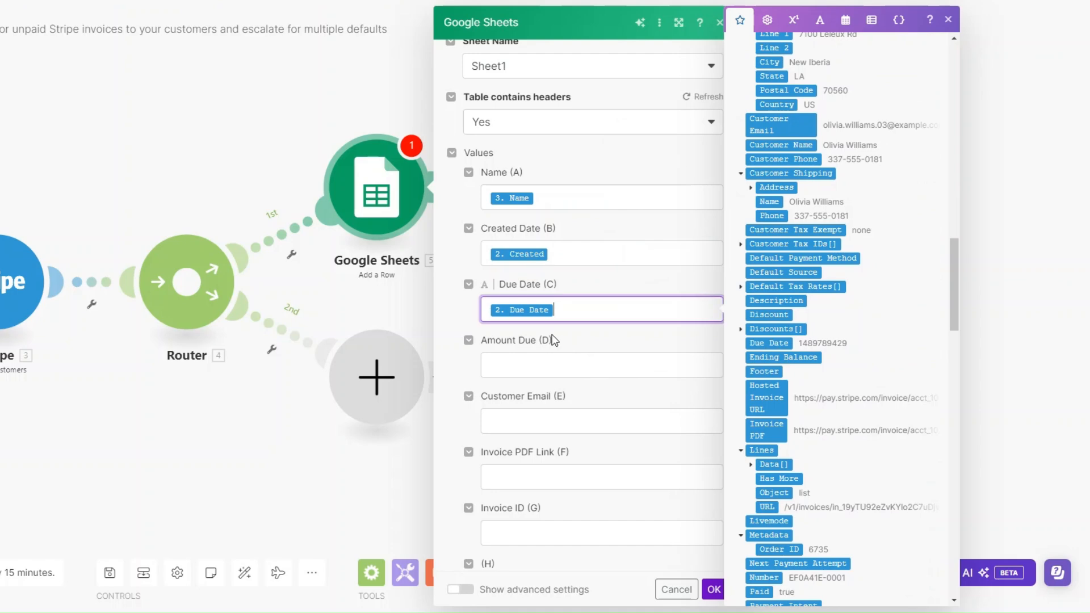
{"action": "left_click", "coordinate": [553, 365]}
{"action": "scroll", "coordinate": [798, 353], "scroll_direction": "down", "scroll_amount": 15}
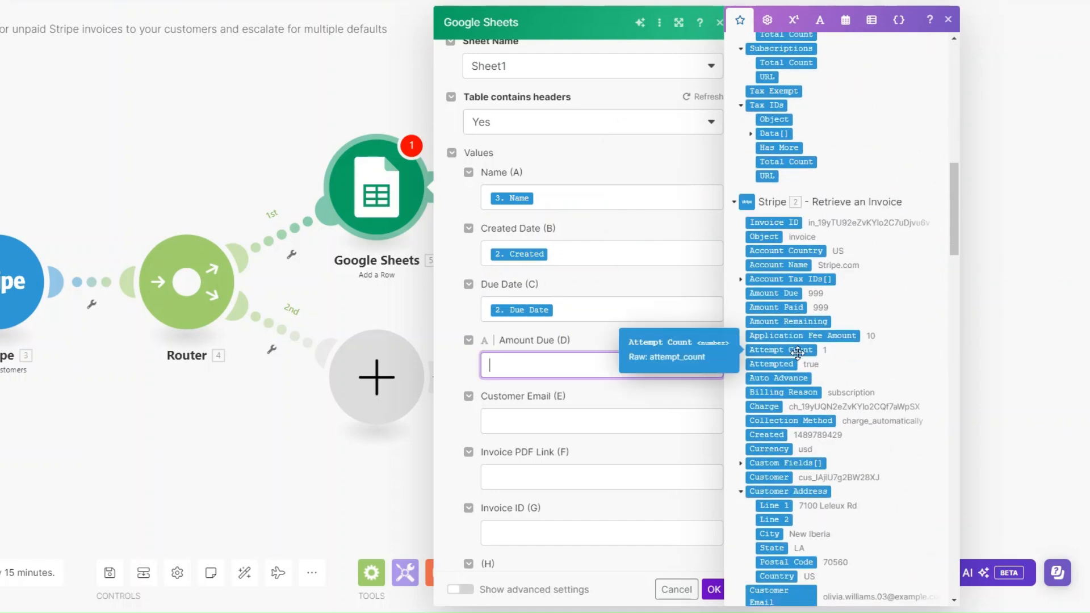
{"action": "scroll", "coordinate": [798, 353], "scroll_direction": "down", "scroll_amount": 3}
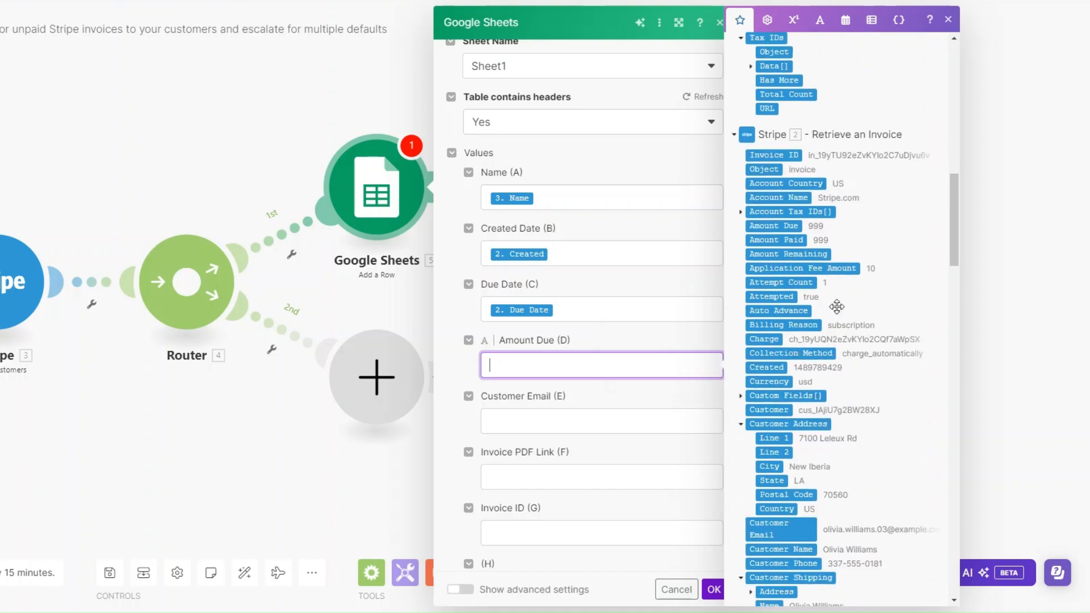
{"action": "left_click", "coordinate": [774, 226]}
Step: Map the row's Customer Email to Email from the Search Customers module
{"action": "left_click", "coordinate": [567, 430]}
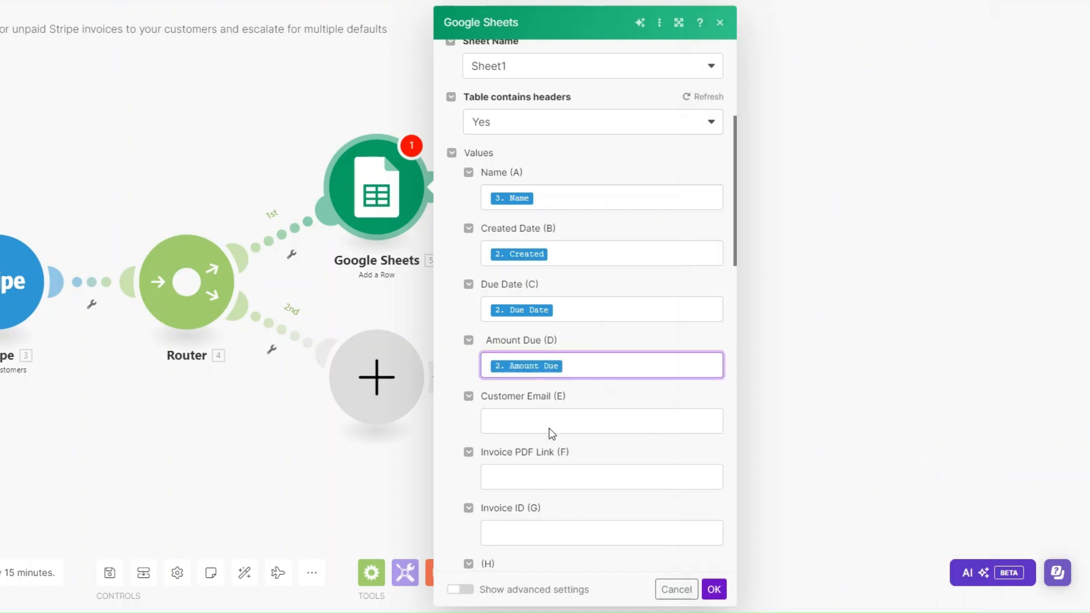
{"action": "left_click", "coordinate": [584, 428]}
{"action": "scroll", "coordinate": [849, 444], "scroll_direction": "down", "scroll_amount": 5}
{"action": "scroll", "coordinate": [850, 444], "scroll_direction": "up", "scroll_amount": 6}
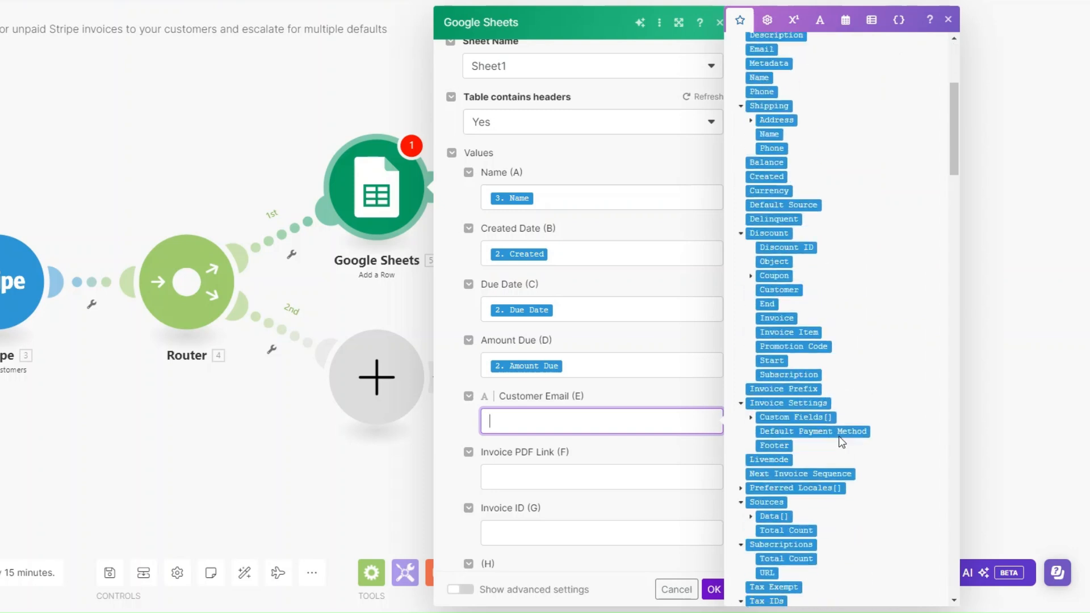
{"action": "scroll", "coordinate": [778, 335], "scroll_direction": "down", "scroll_amount": 1}
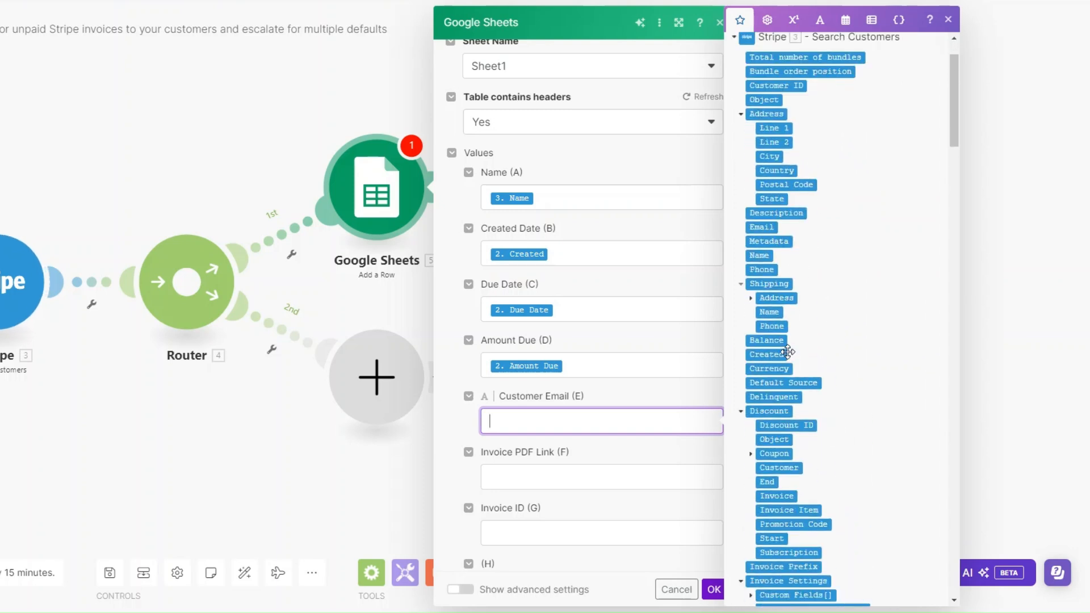
{"action": "left_click", "coordinate": [761, 228]}
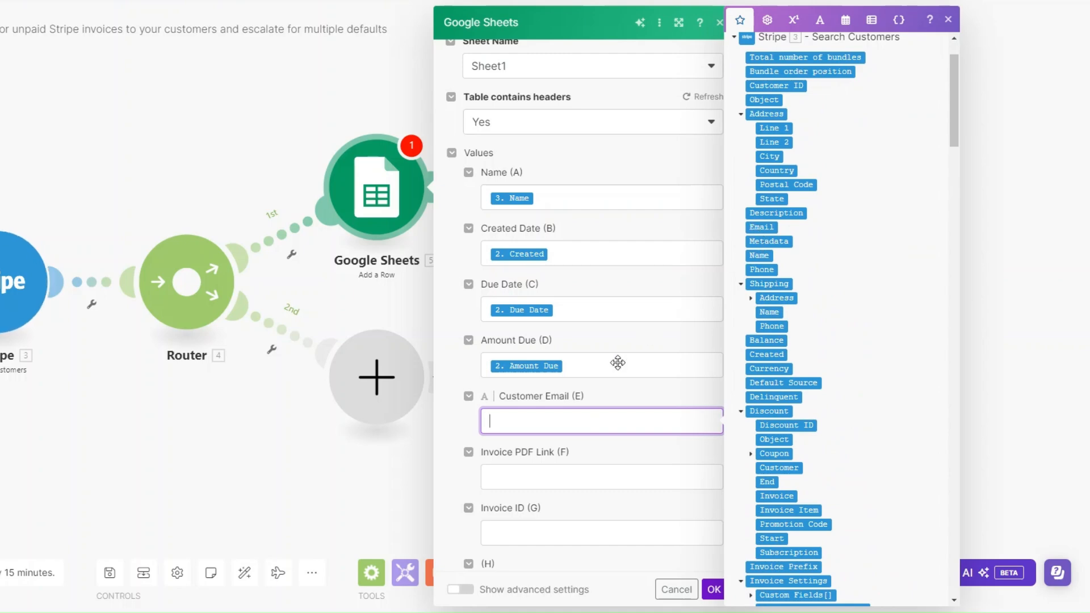
Step: Map Invoice PDF Link to Invoice PDF and Invoice ID to Invoice ID from Retrieve an Invoice, and save the Add a Row module
{"action": "left_click", "coordinate": [536, 484]}
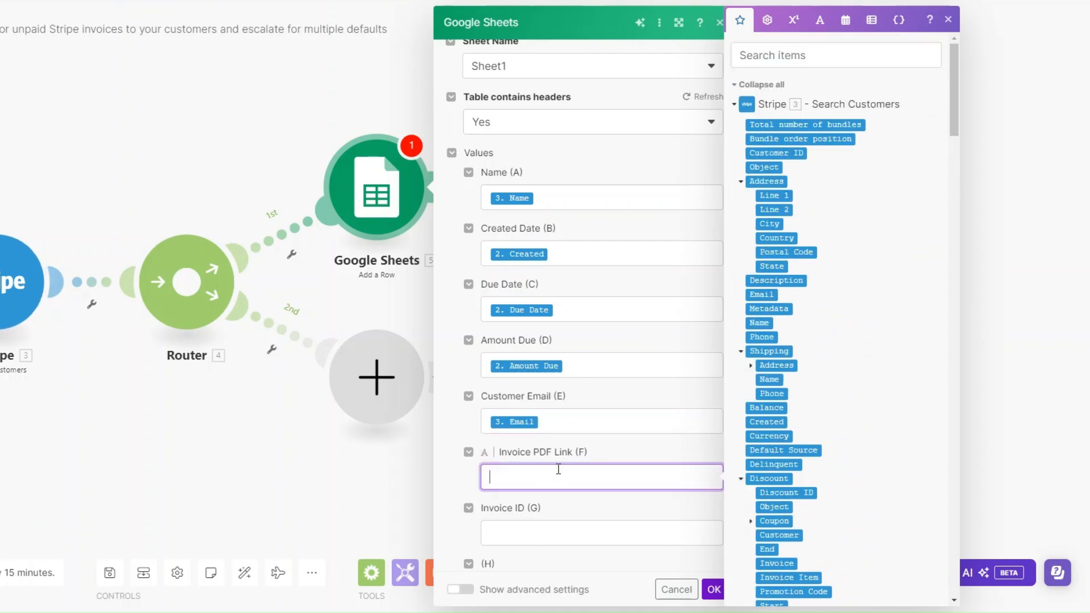
{"action": "scroll", "coordinate": [813, 502], "scroll_direction": "down", "scroll_amount": 8}
{"action": "scroll", "coordinate": [813, 502], "scroll_direction": "down", "scroll_amount": 8}
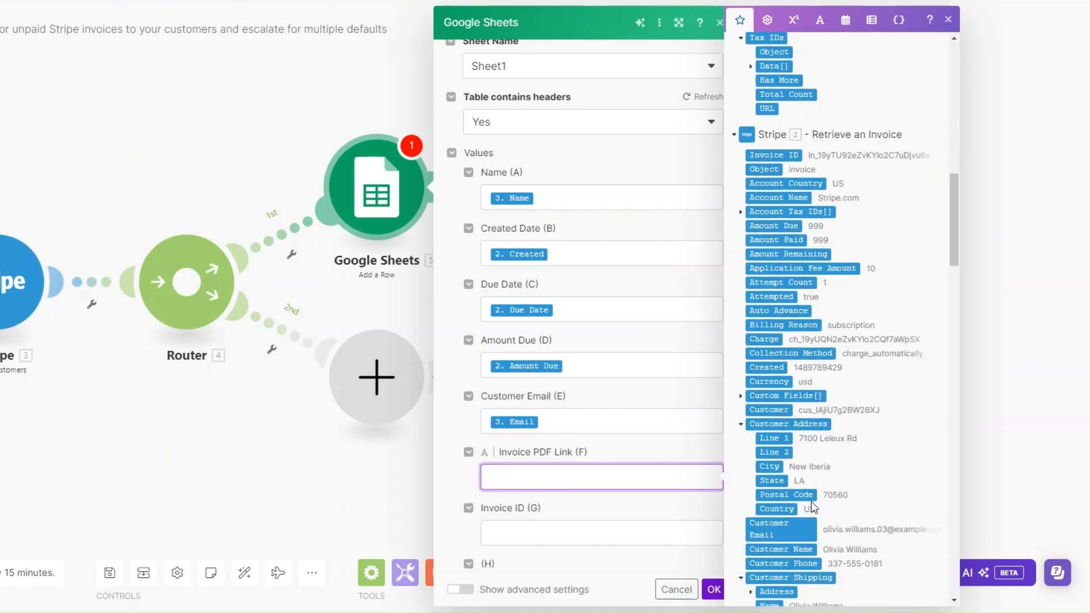
{"action": "scroll", "coordinate": [825, 460], "scroll_direction": "down", "scroll_amount": 4}
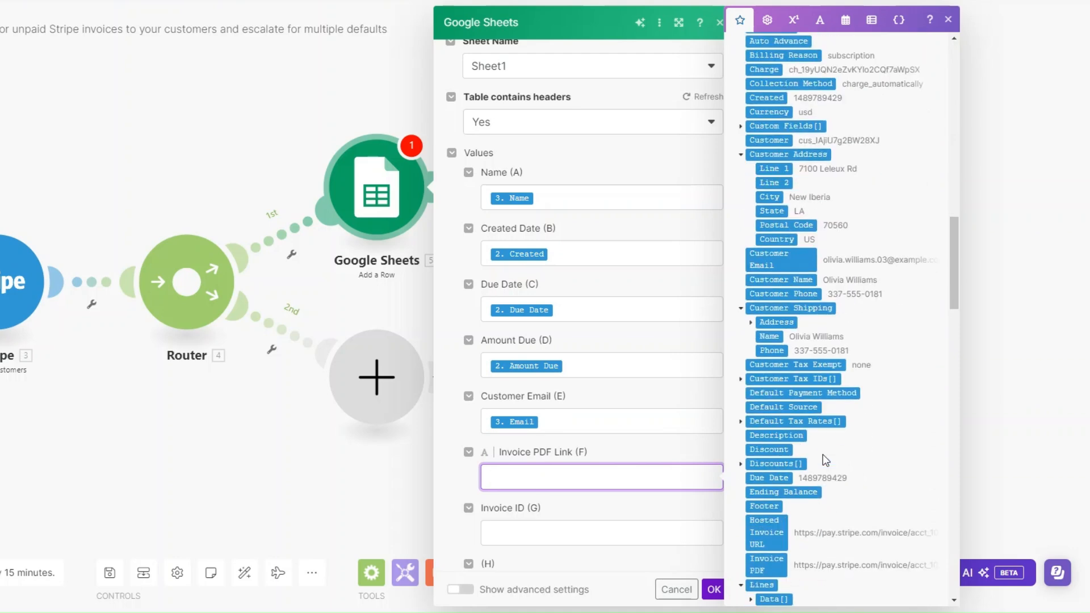
{"action": "left_click", "coordinate": [760, 429]}
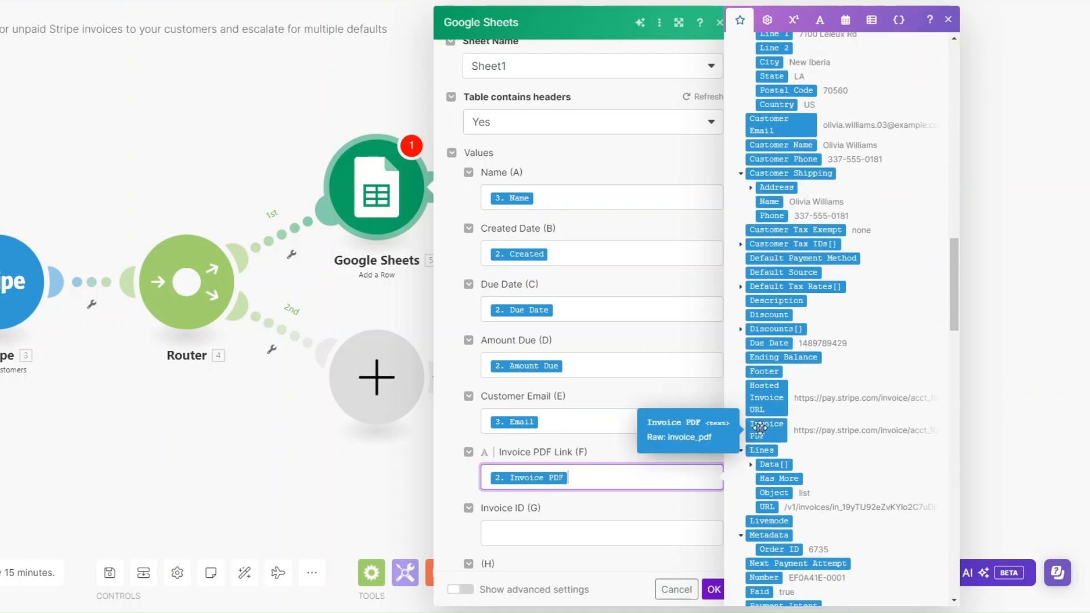
{"action": "left_click", "coordinate": [550, 535]}
{"action": "scroll", "coordinate": [889, 410], "scroll_direction": "down", "scroll_amount": 15}
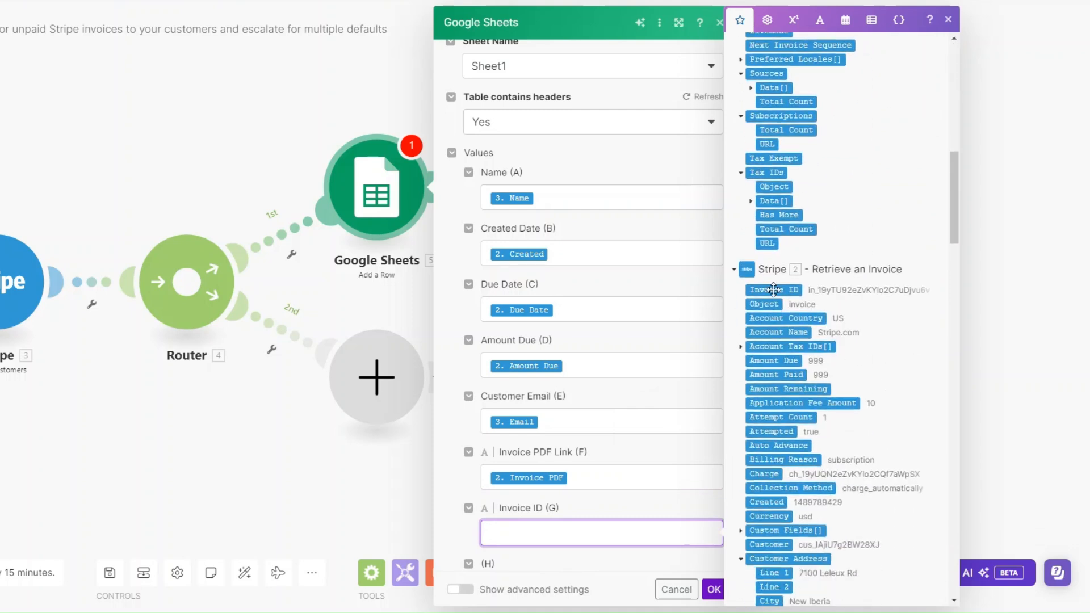
{"action": "left_click", "coordinate": [773, 290]}
{"action": "scroll", "coordinate": [645, 511], "scroll_direction": "down", "scroll_amount": 4}
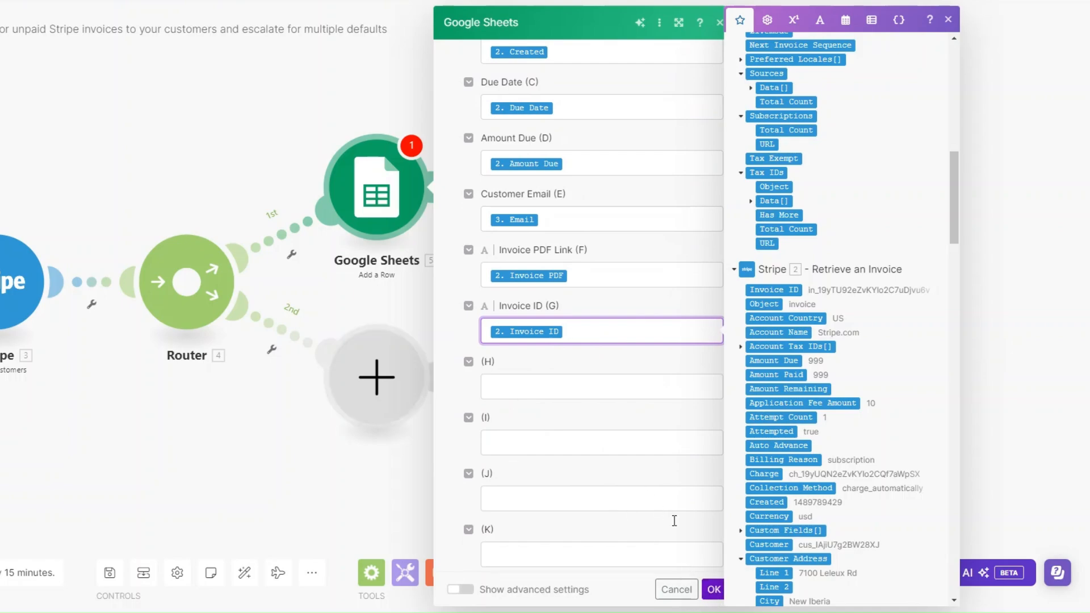
{"action": "left_click", "coordinate": [711, 593]}
Step: Label the filter on the Router's first route "Only Unpaid invoices", leaving its condition empty
{"action": "left_click", "coordinate": [291, 254]}
{"action": "left_click", "coordinate": [372, 265]}
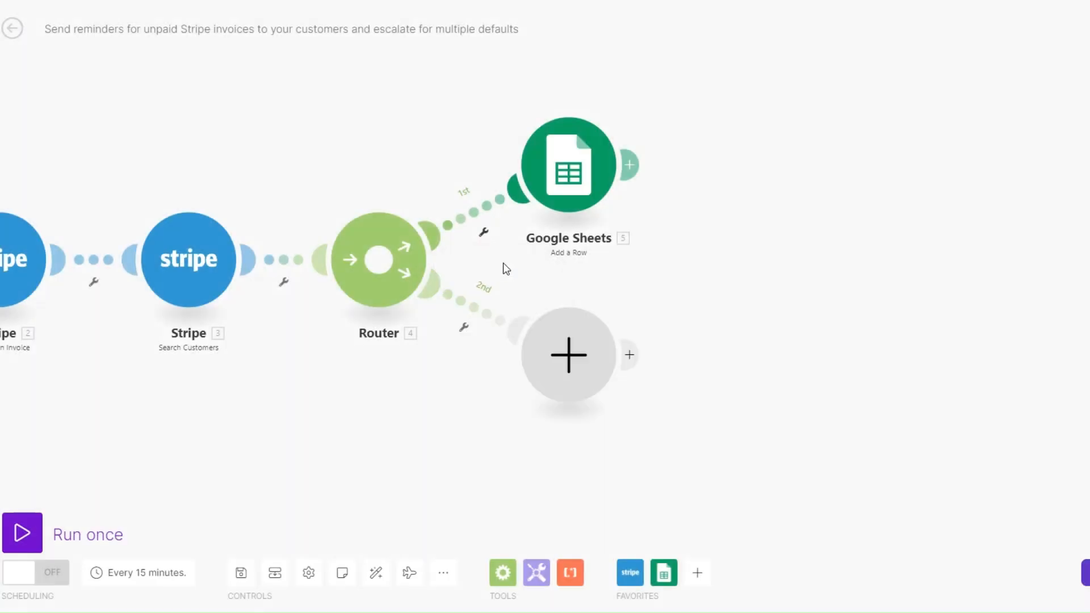
{"action": "type", "text": "Only Unpaid invo"}
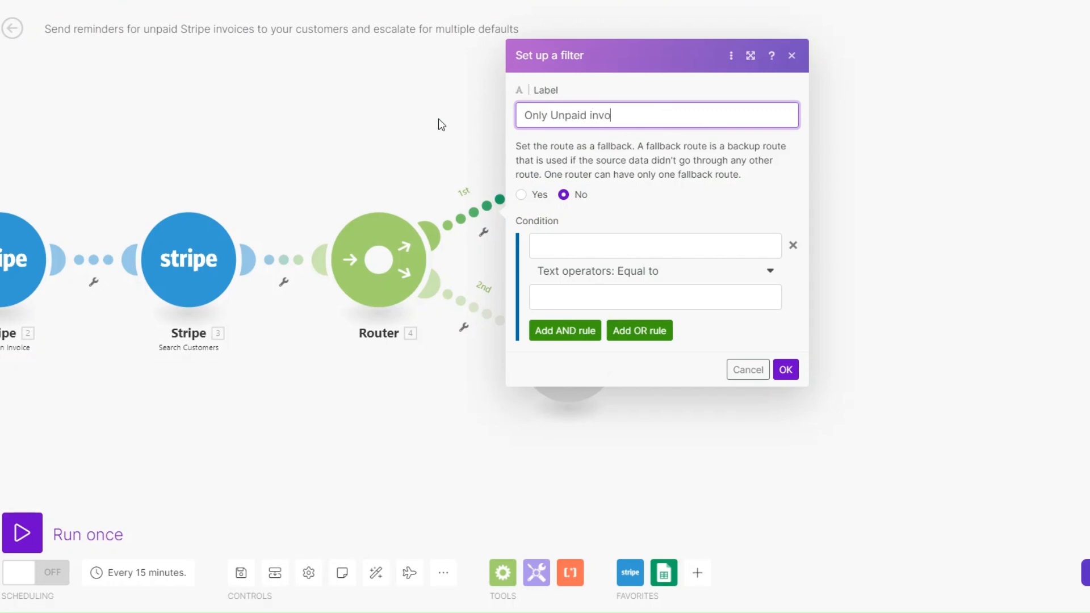
{"action": "left_click", "coordinate": [788, 372]}
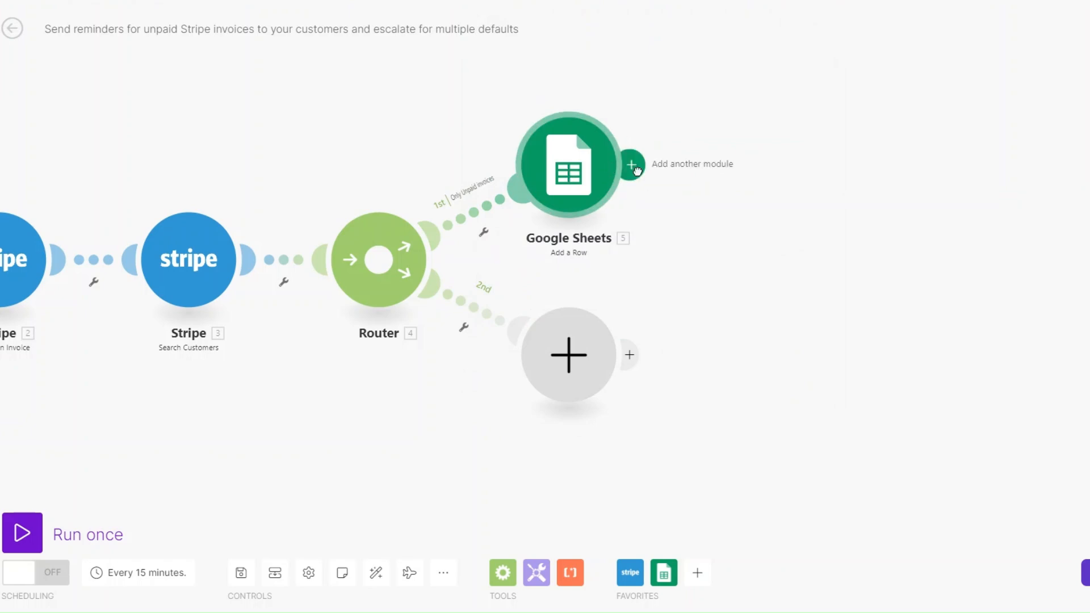
Step: Add an HTTP Get a file module after the Google Sheets Add a Row module
{"action": "left_click", "coordinate": [632, 165]}
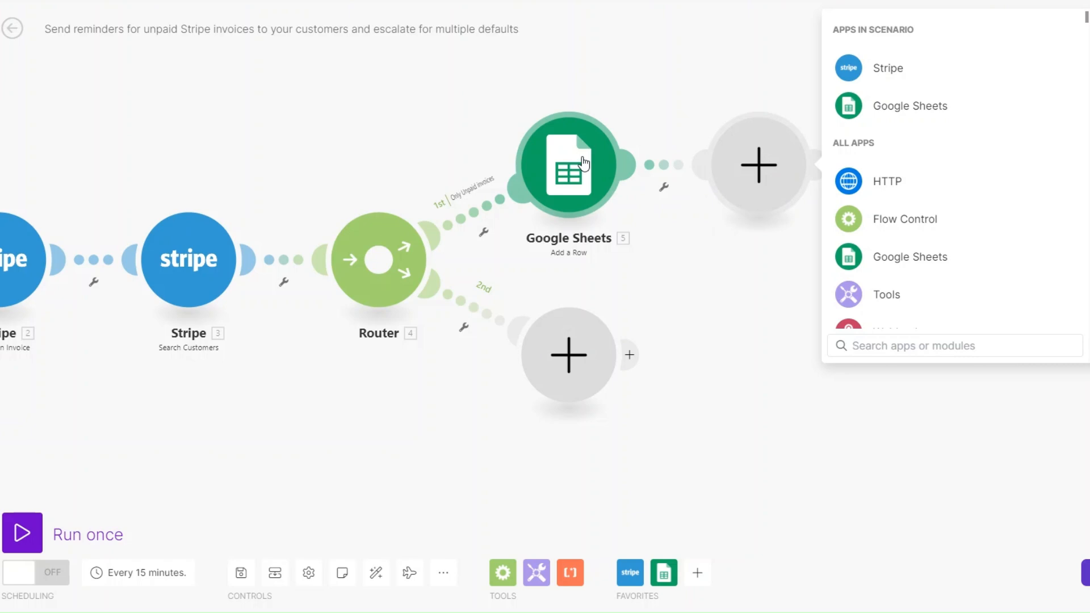
{"action": "left_click", "coordinate": [875, 183]}
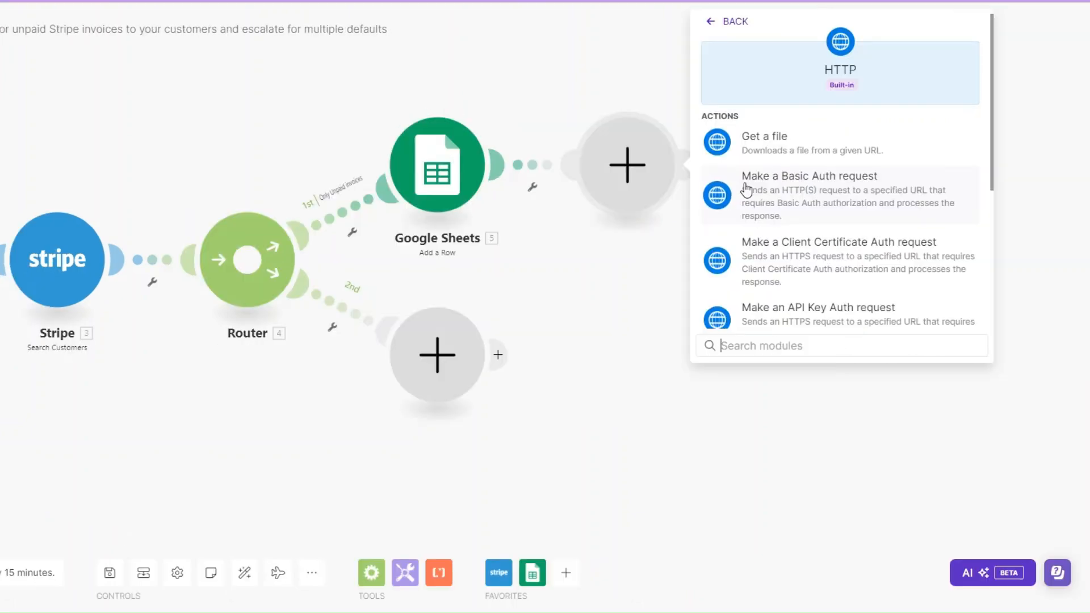
{"action": "left_click", "coordinate": [738, 139]}
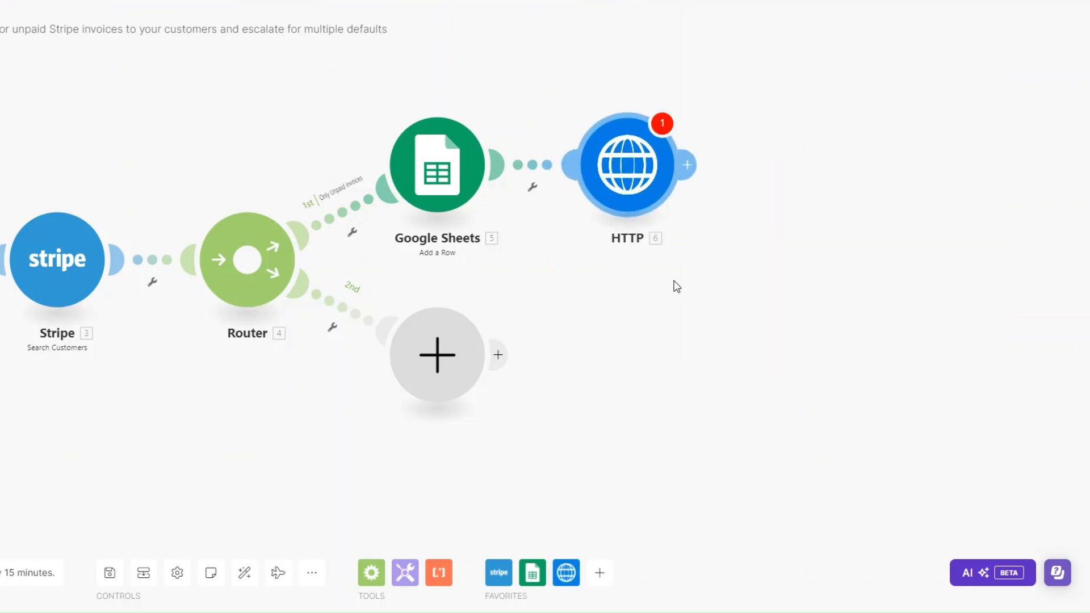
Step: Map the HTTP Get a file module's URL to Invoice PDF from Retrieve an Invoice and save the module
{"action": "left_click", "coordinate": [734, 177]}
{"action": "scroll", "coordinate": [608, 382], "scroll_direction": "down", "scroll_amount": 10}
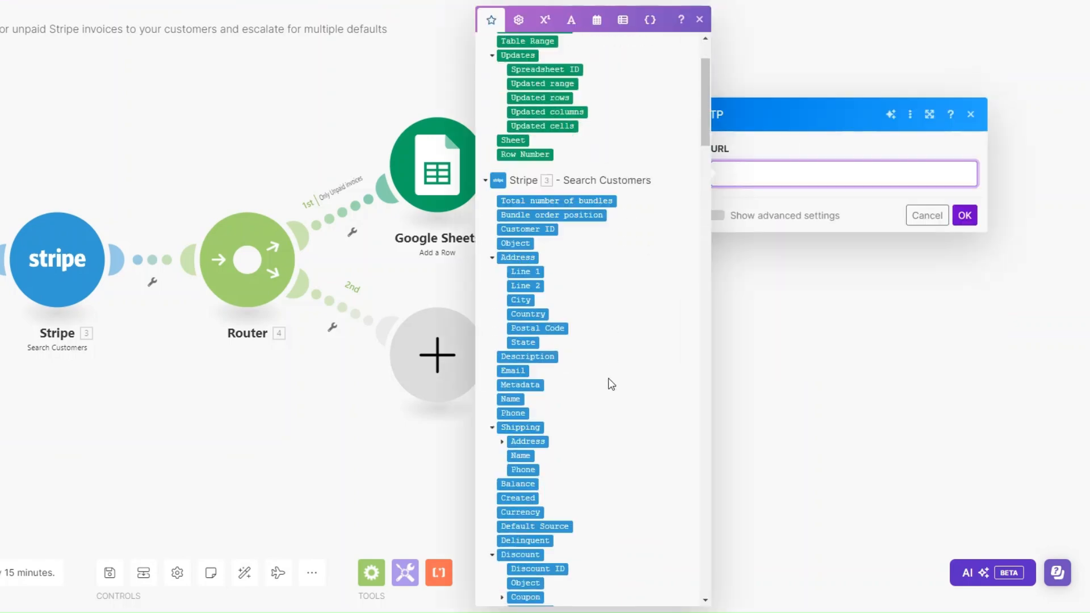
{"action": "scroll", "coordinate": [606, 386], "scroll_direction": "down", "scroll_amount": 10}
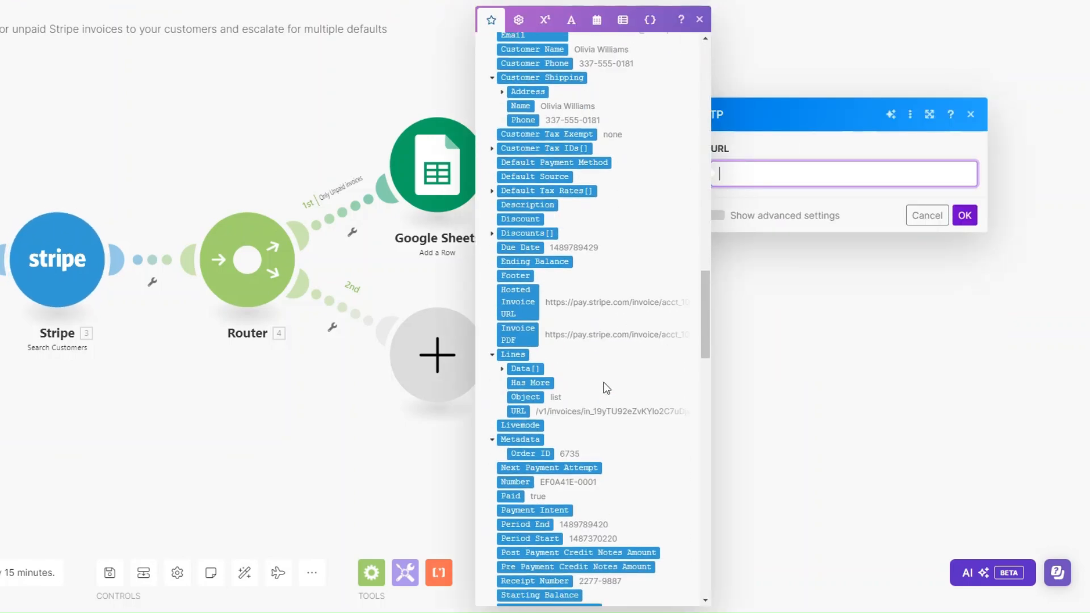
{"action": "left_click", "coordinate": [517, 334]}
{"action": "left_click", "coordinate": [965, 215]}
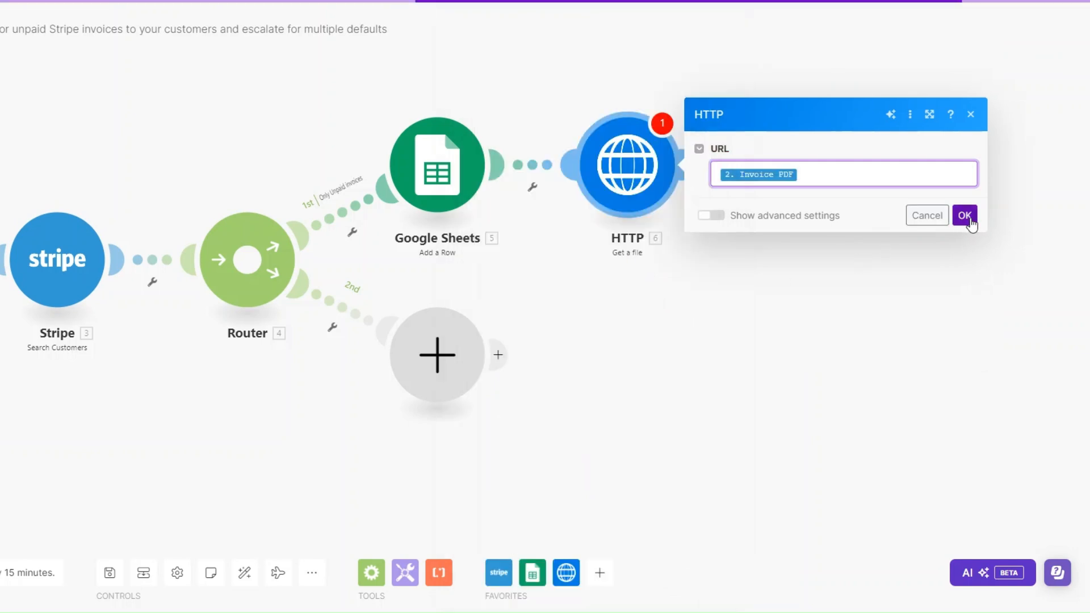
Step: Add an Email Send an Email module after the HTTP Get a file module
{"action": "left_click_drag", "start_coordinate": [635, 296], "coordinate": [575, 304]}
{"action": "left_click", "coordinate": [717, 170]}
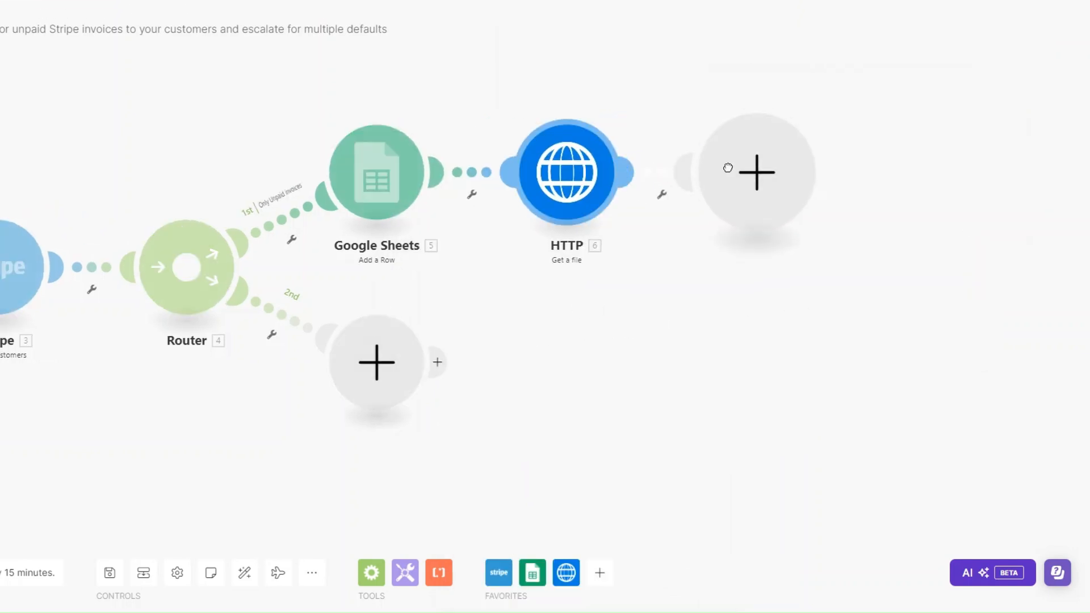
{"action": "scroll", "coordinate": [876, 231], "scroll_direction": "down", "scroll_amount": 4}
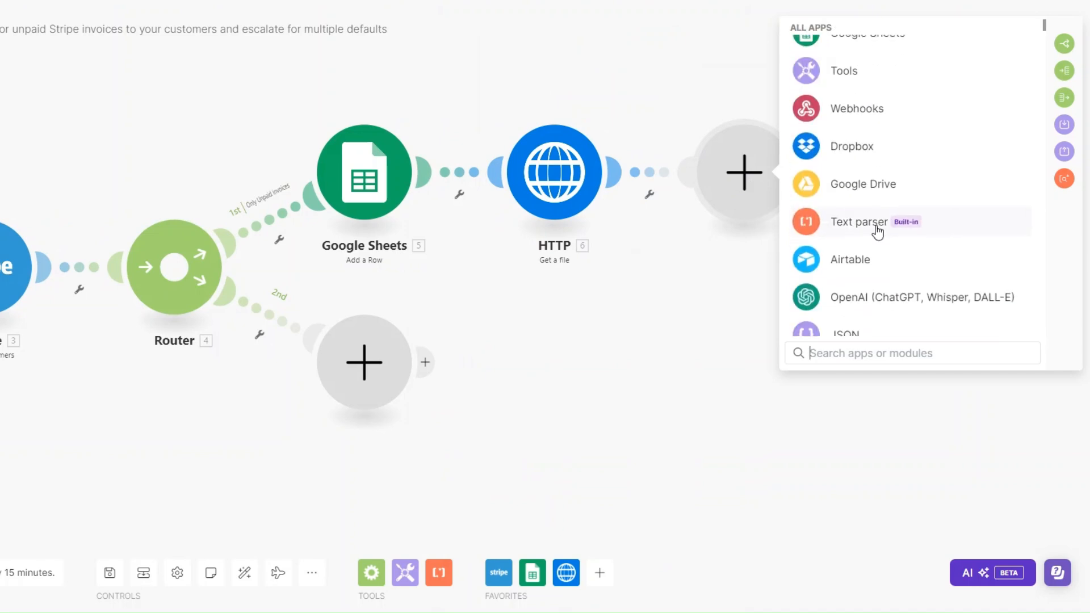
{"action": "scroll", "coordinate": [871, 230], "scroll_direction": "up", "scroll_amount": 5}
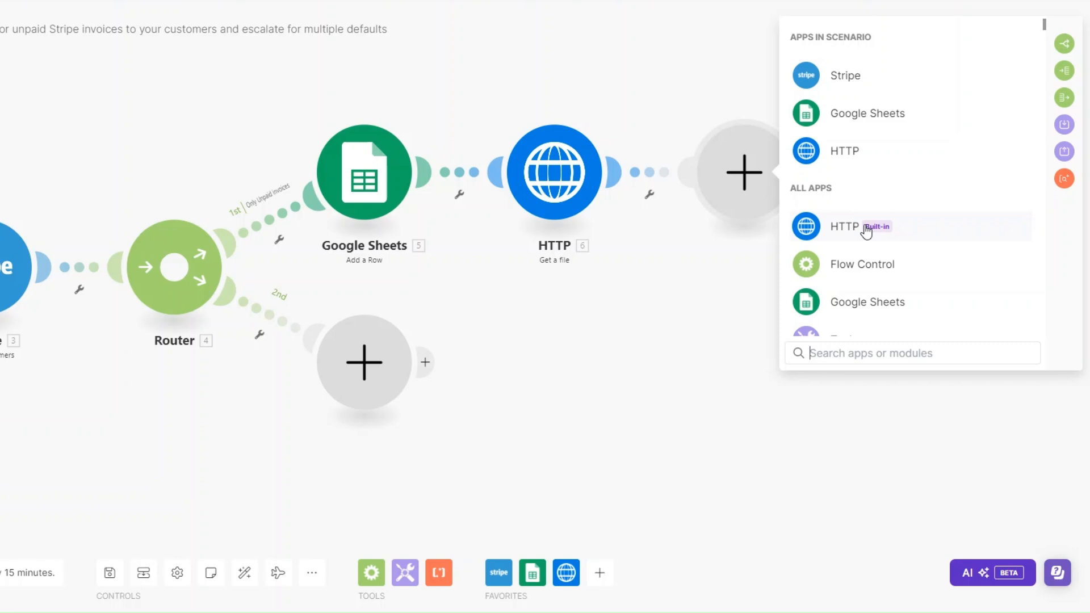
{"action": "type", "text": "email"}
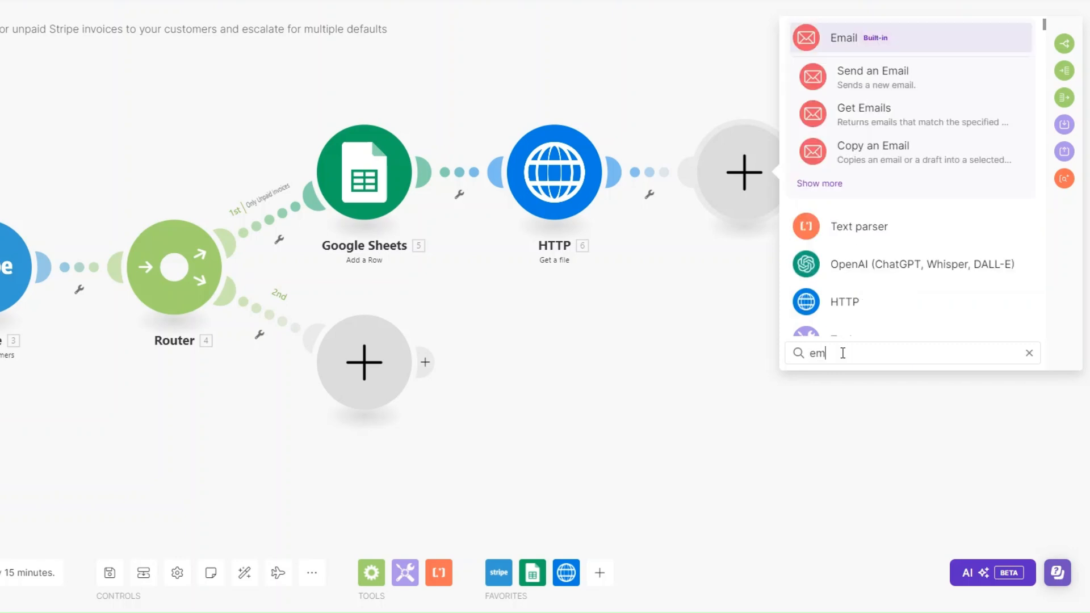
{"action": "left_click", "coordinate": [871, 39]}
{"action": "scroll", "coordinate": [895, 267], "scroll_direction": "down", "scroll_amount": 5}
{"action": "left_click", "coordinate": [892, 255]}
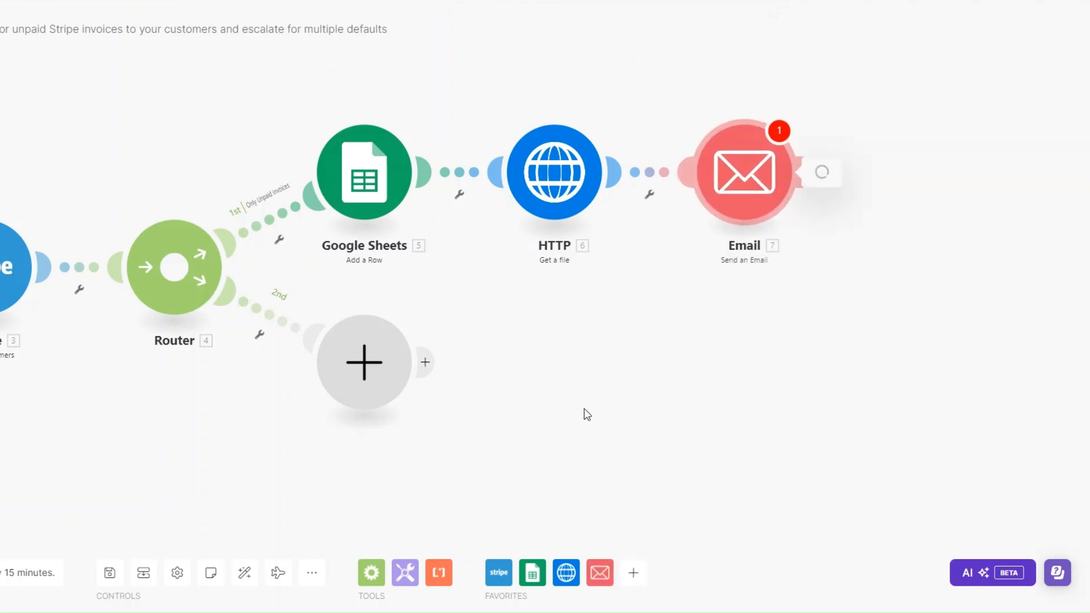
Step: Set the subject to "Quick reminder!" and the HTML content to "Hi [3. Name], Here's a friendly reminder that your invoice needs to be paid. Thanks"
{"action": "left_click", "coordinate": [624, 333]}
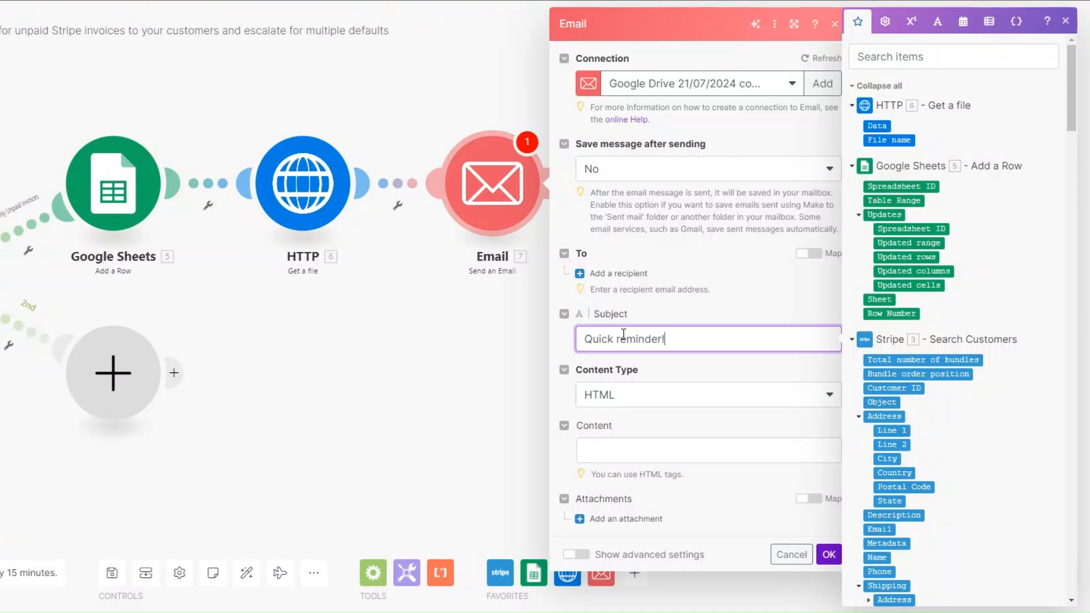
{"action": "left_click", "coordinate": [624, 454]}
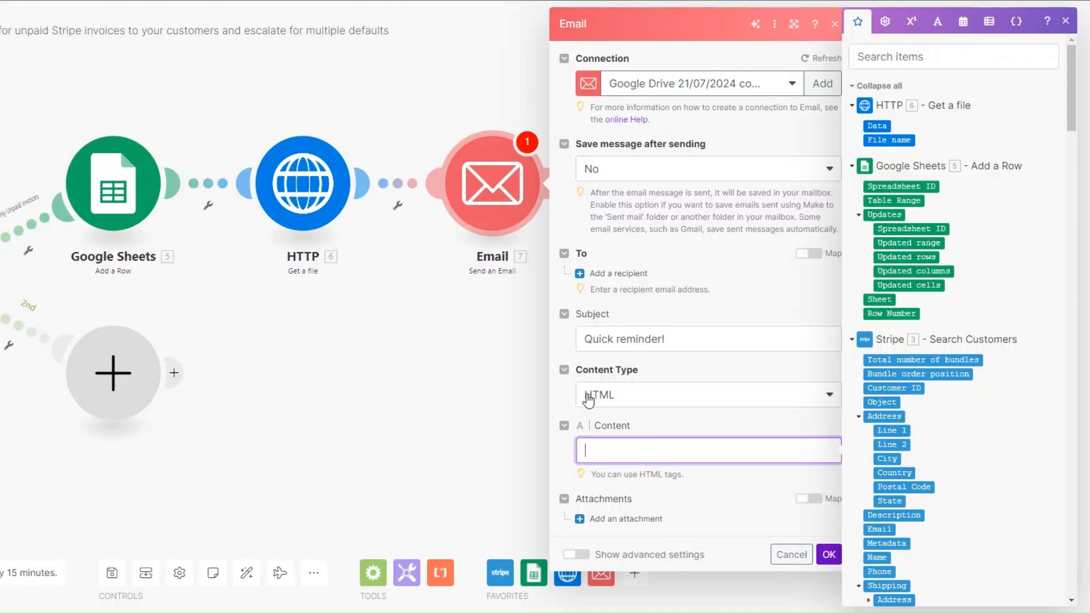
{"action": "left_click", "coordinate": [620, 403]}
{"action": "left_click", "coordinate": [623, 417]}
{"action": "left_click", "coordinate": [632, 456]}
{"action": "type", "text": "Hi 3. Name,  Here's a friendly reminder that your invoice needs to be paid.  Thanks"}
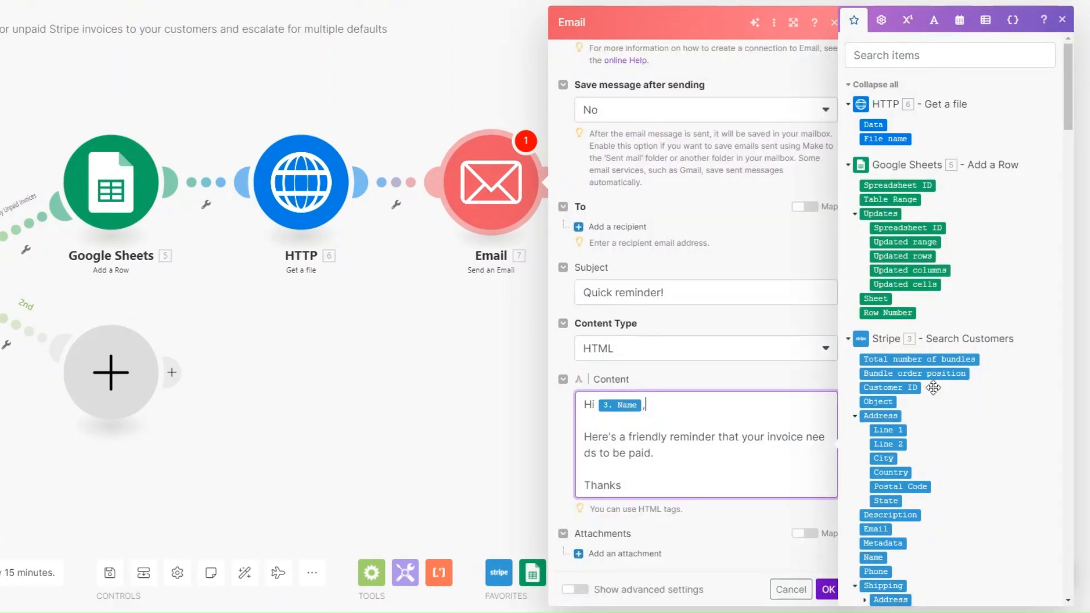
{"action": "scroll", "coordinate": [942, 411], "scroll_direction": "down", "scroll_amount": 5}
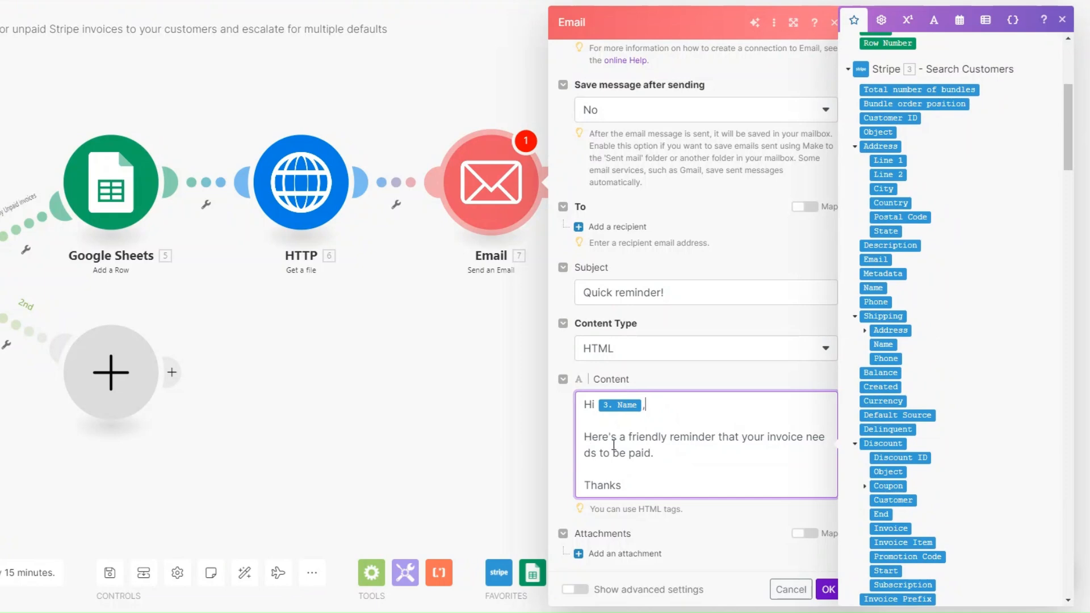
Step: Add a recipient mapped to Email from the Search Customers module and save the Send an Email module
{"action": "left_click", "coordinate": [601, 226]}
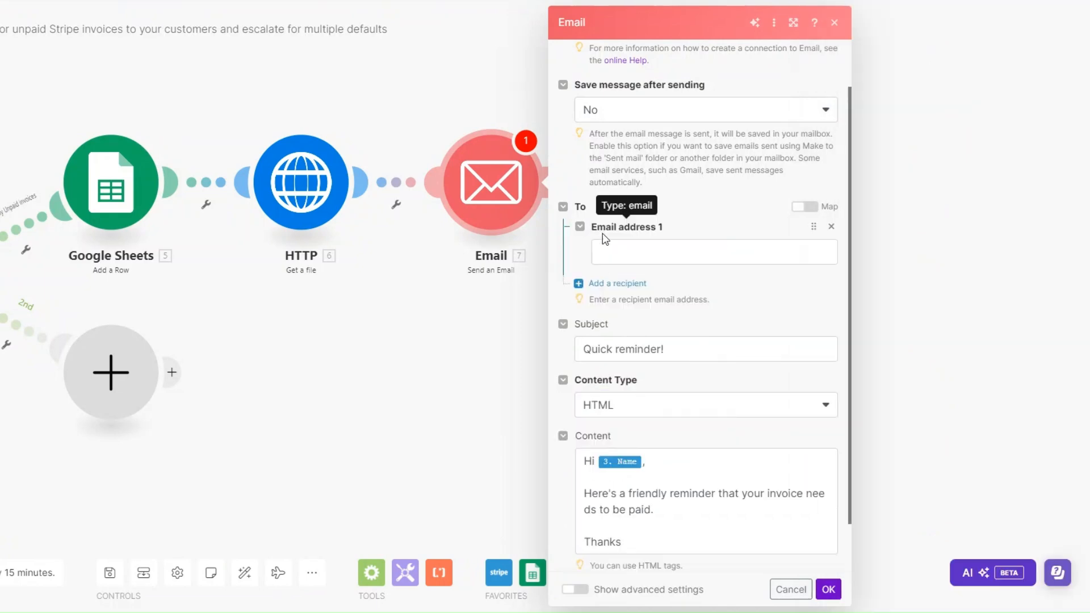
{"action": "left_click", "coordinate": [619, 253]}
{"action": "scroll", "coordinate": [980, 513], "scroll_direction": "down", "scroll_amount": 5}
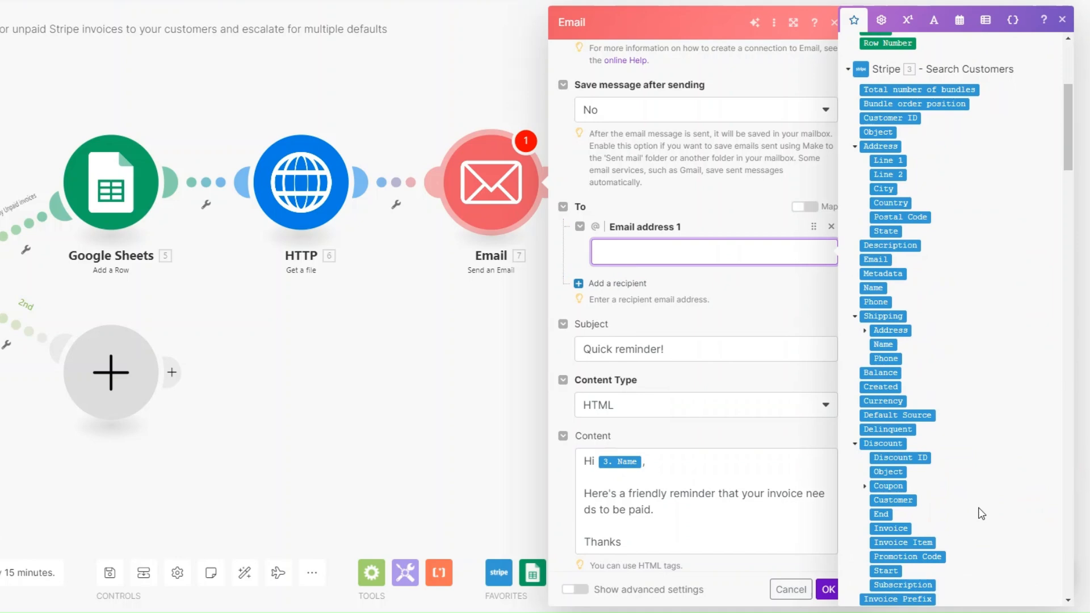
{"action": "scroll", "coordinate": [871, 325], "scroll_direction": "up", "scroll_amount": 2}
{"action": "left_click", "coordinate": [868, 327]}
{"action": "left_click_drag", "start_coordinate": [868, 327], "coordinate": [682, 255]}
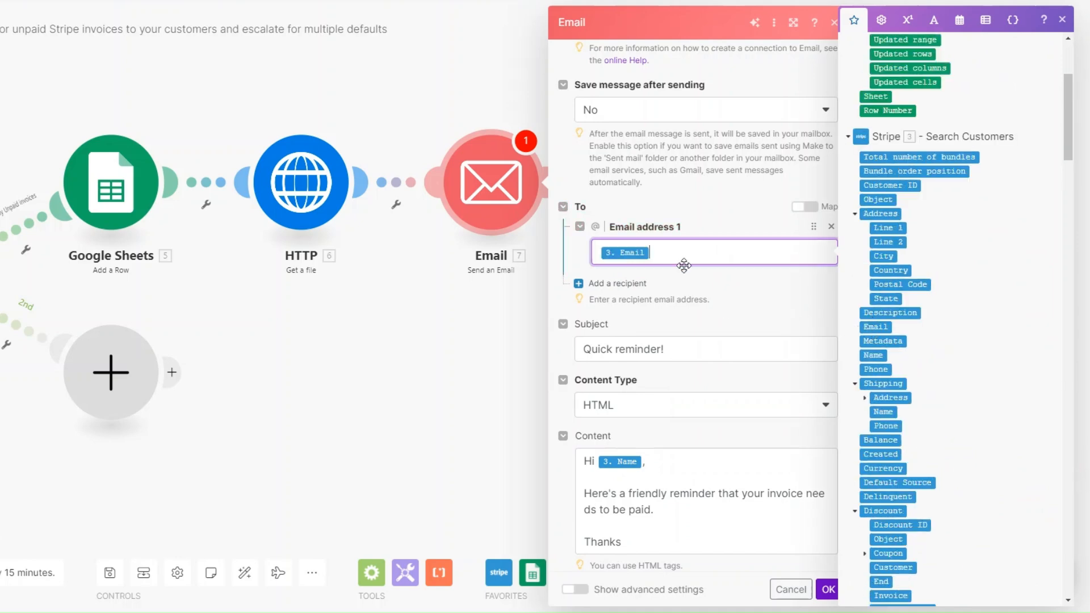
{"action": "left_click", "coordinate": [827, 589]}
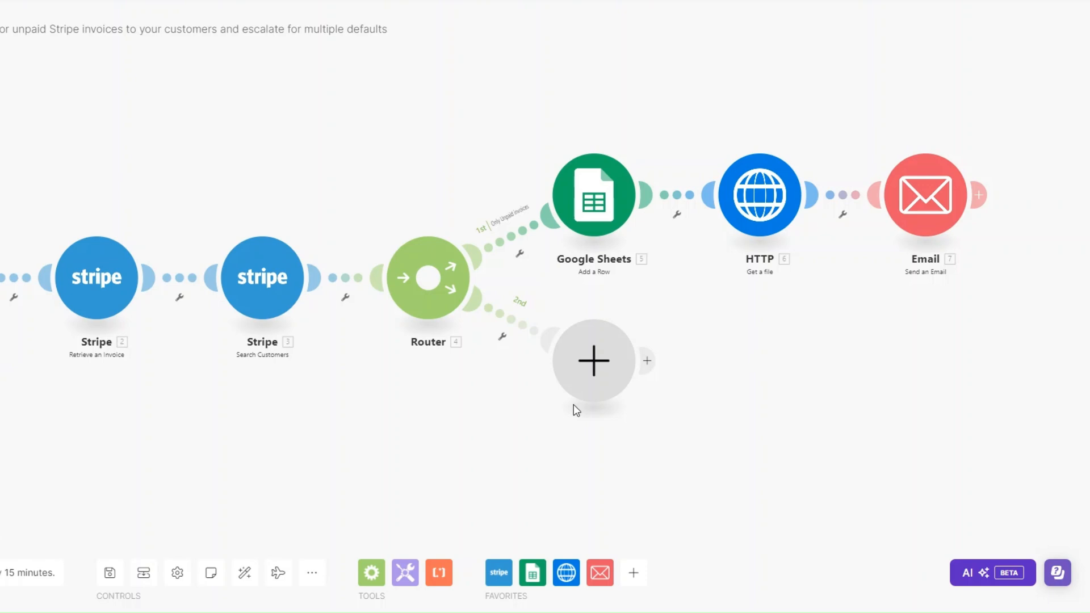
Step: Add a Google Sheets Search Rows module to the Router's second route
{"action": "left_click", "coordinate": [606, 363]}
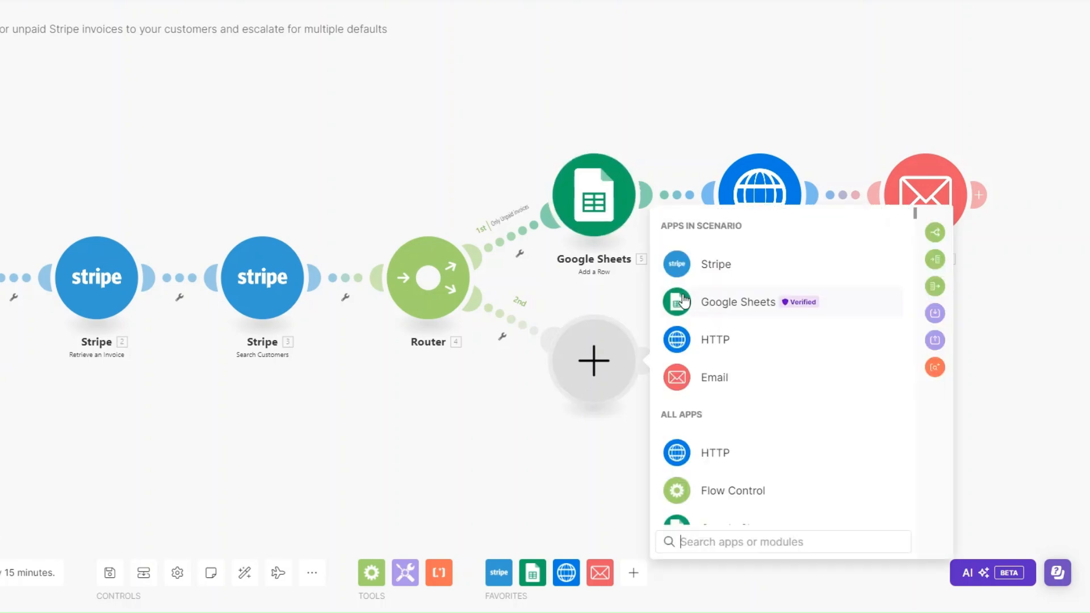
{"action": "left_click", "coordinate": [734, 311]}
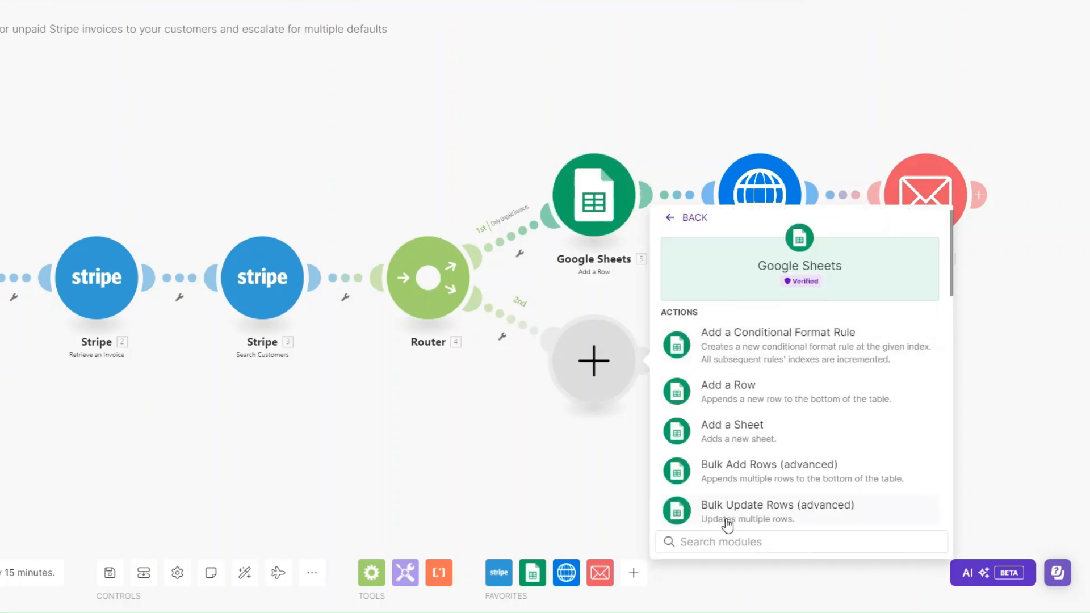
{"action": "left_click", "coordinate": [719, 541]}
{"action": "type", "text": "sear"}
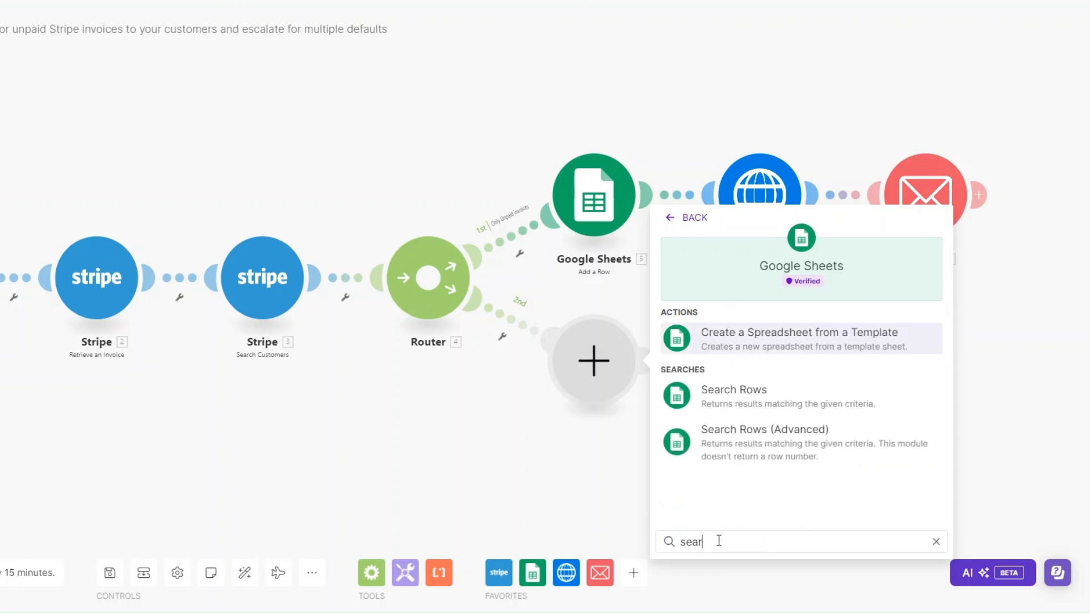
{"action": "left_click", "coordinate": [745, 402]}
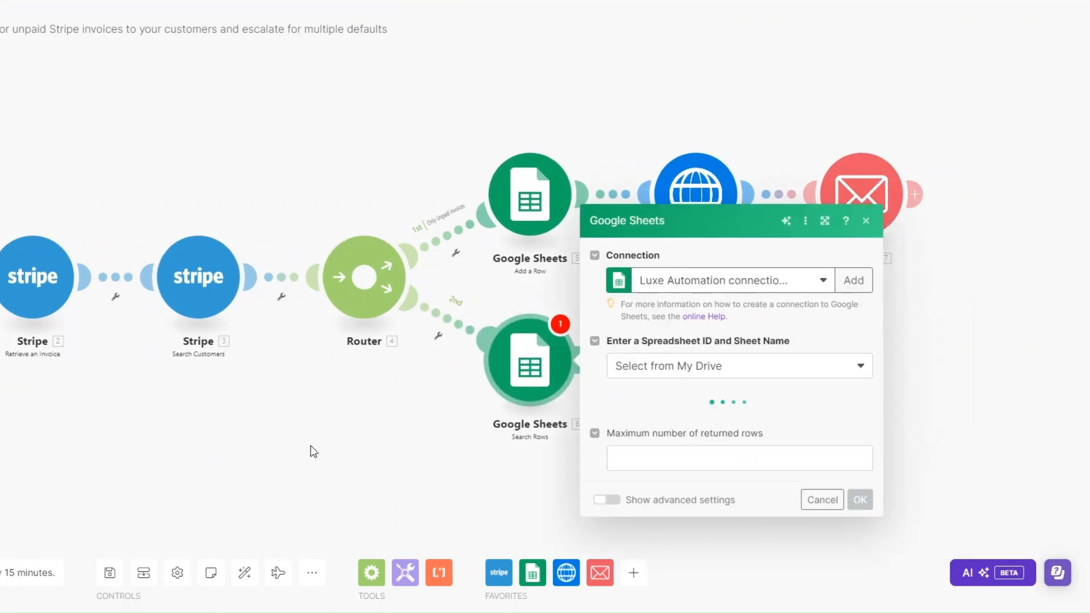
Step: Point the Search Rows module at Sheet1 of the "Unpaid Stripe invoices" spreadsheet
{"action": "left_click", "coordinate": [659, 411]}
{"action": "left_click", "coordinate": [632, 455]}
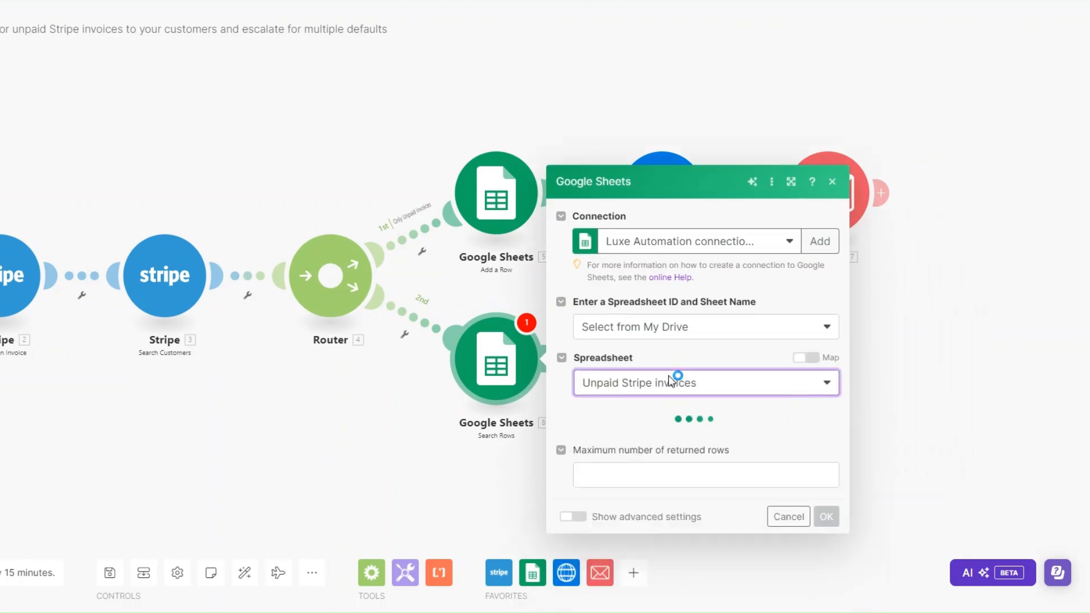
{"action": "left_click", "coordinate": [652, 440]}
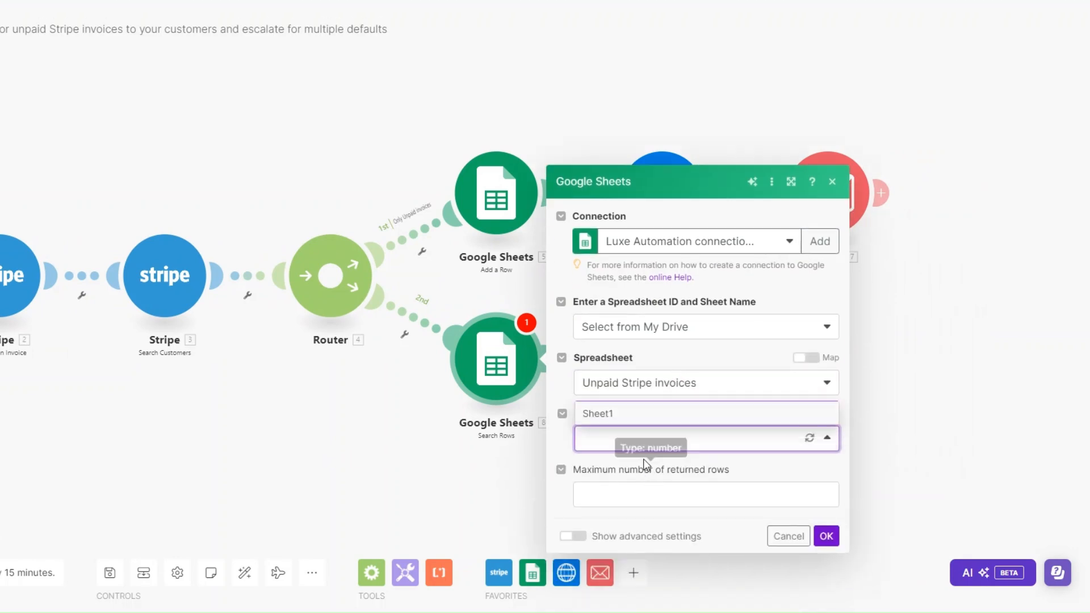
{"action": "left_click", "coordinate": [623, 430]}
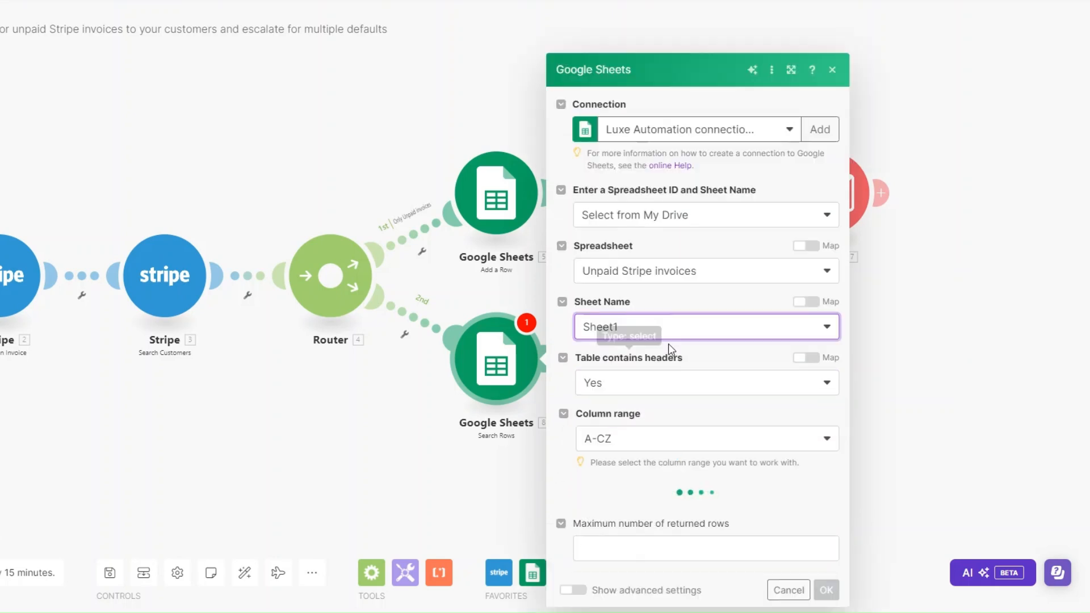
{"action": "scroll", "coordinate": [662, 390], "scroll_direction": "down", "scroll_amount": 3}
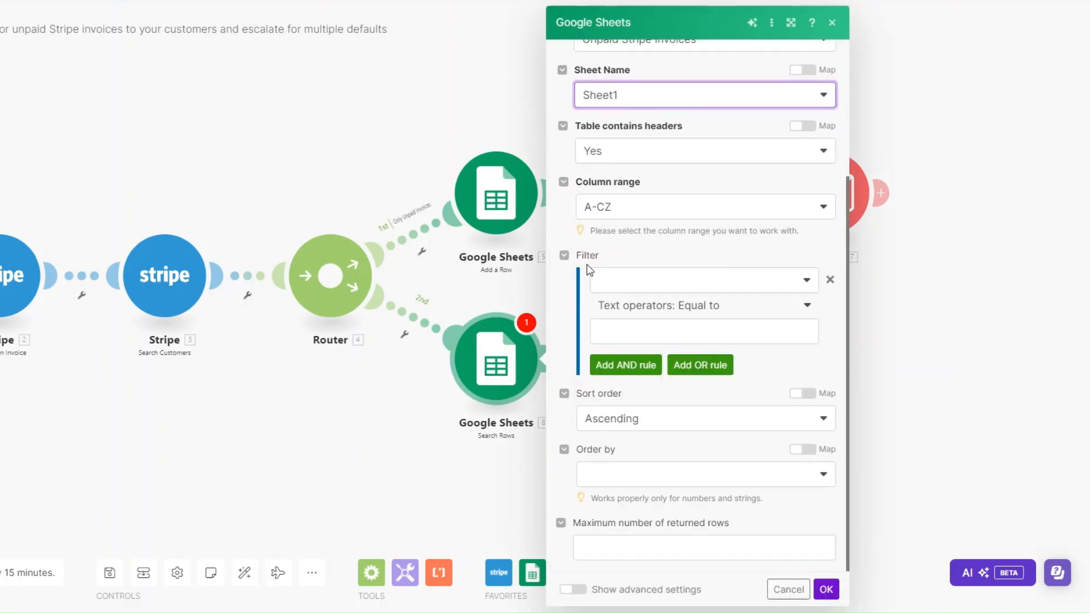
Step: Filter rows where Name (A) equals Name from Search Customers, limit the returned rows to 1, and save the Search Rows module
{"action": "left_click", "coordinate": [610, 281]}
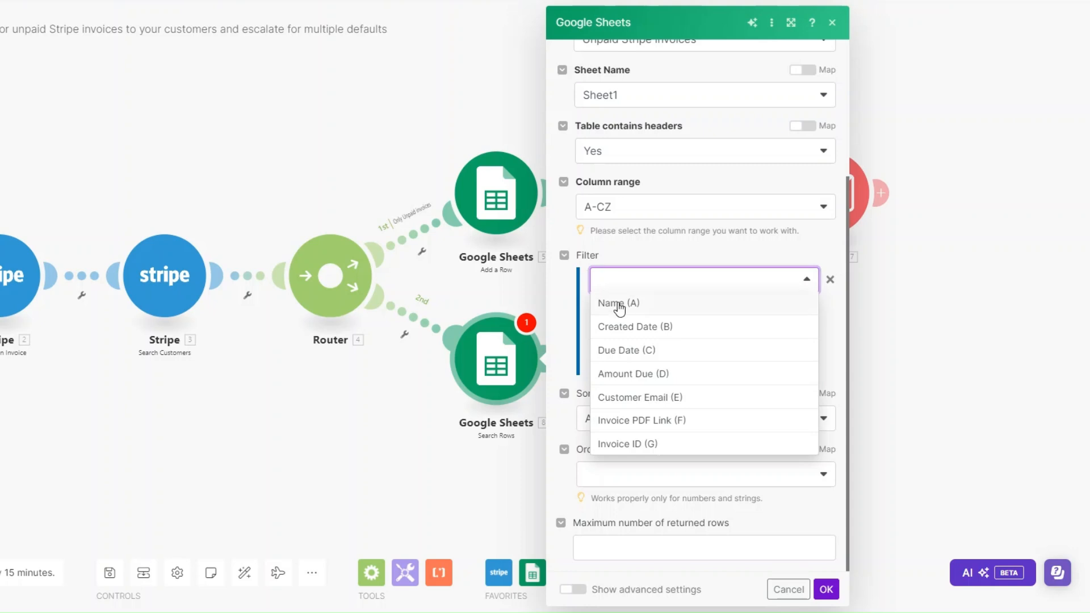
{"action": "left_click", "coordinate": [619, 308]}
{"action": "left_click", "coordinate": [632, 332]}
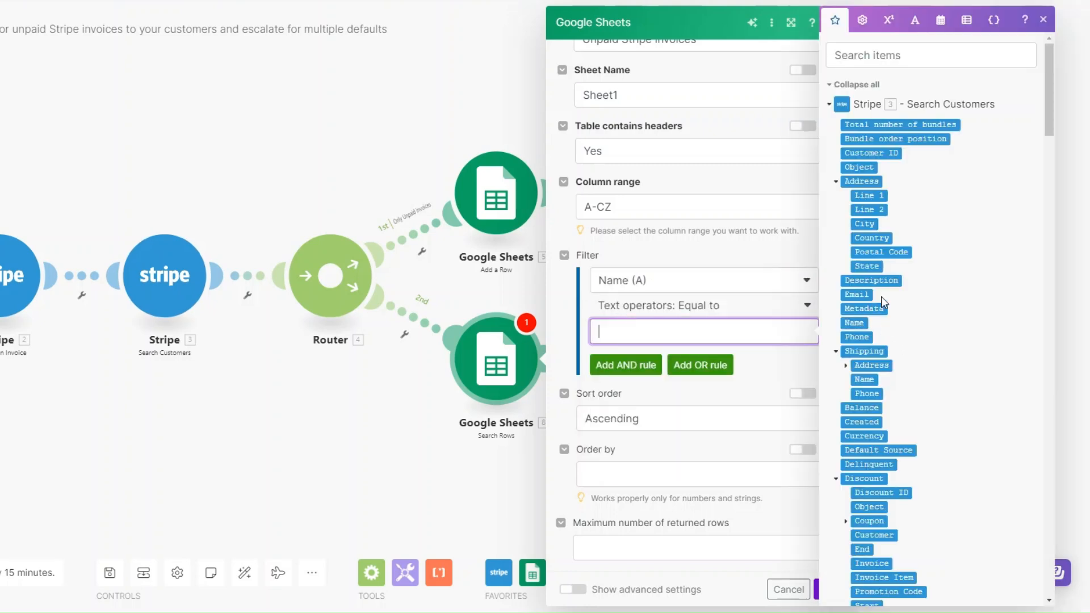
{"action": "left_click", "coordinate": [854, 323]}
{"action": "left_click", "coordinate": [620, 545]}
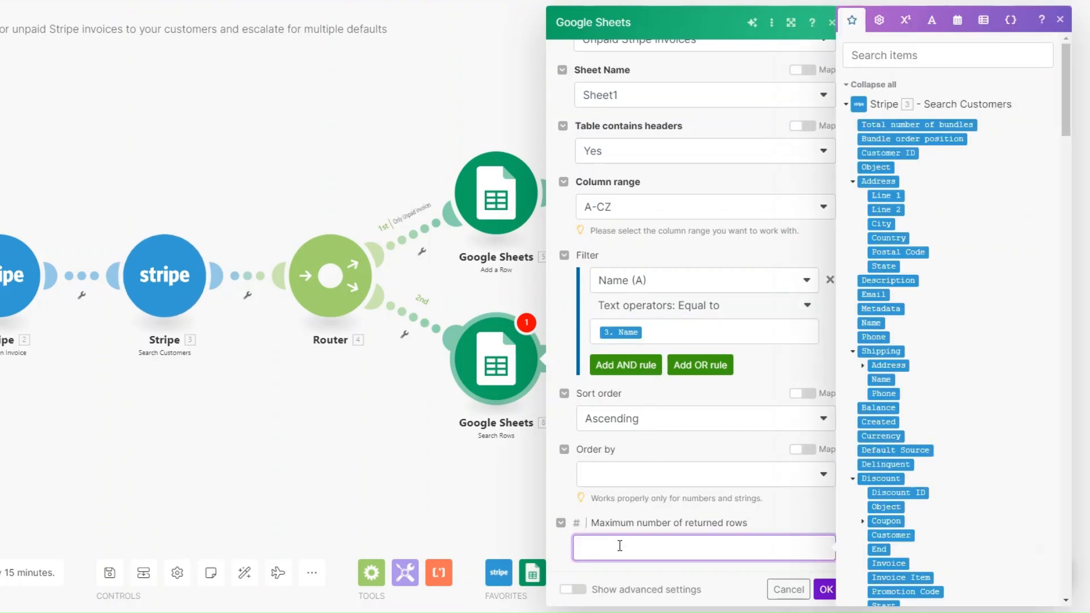
{"action": "type", "text": "1"}
{"action": "left_click", "coordinate": [826, 589]}
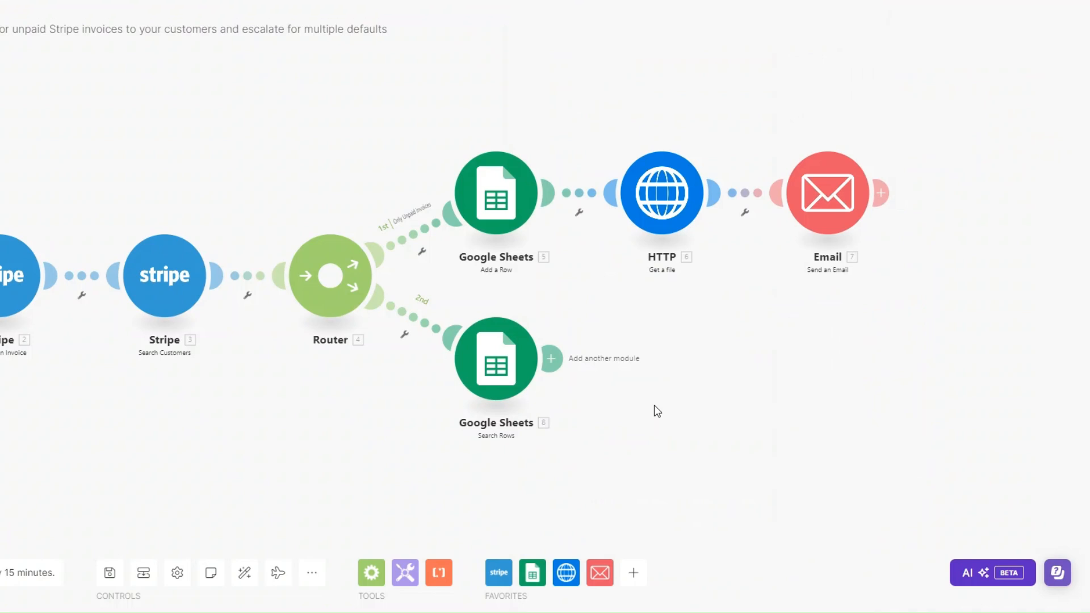
Step: Add a Tools Text aggregator module after the Google Sheets Search Rows module
{"action": "left_click", "coordinate": [550, 358]}
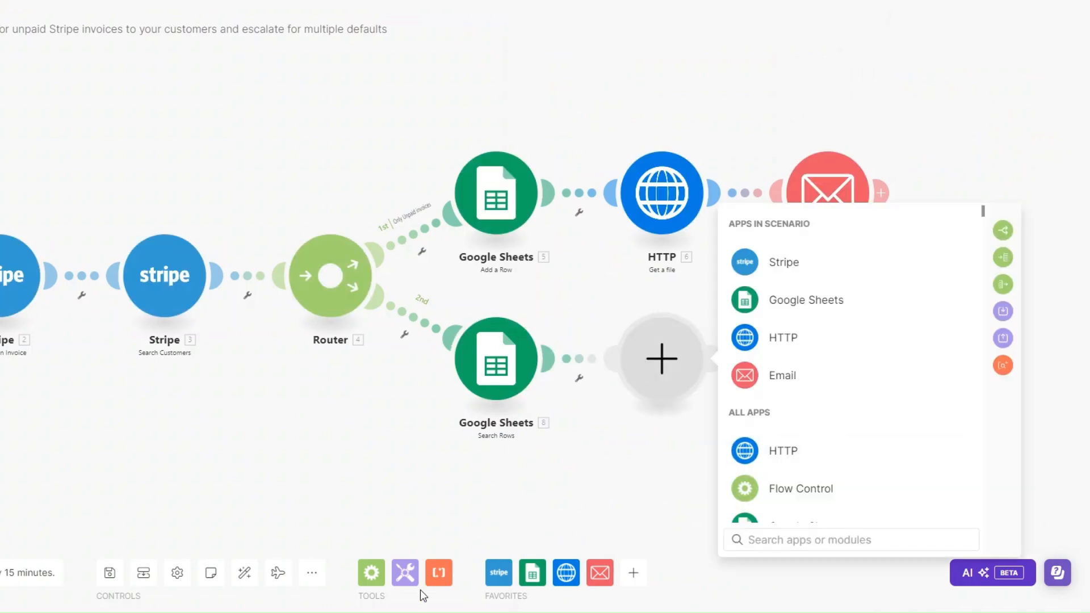
{"action": "left_click", "coordinate": [405, 573]}
{"action": "scroll", "coordinate": [476, 449], "scroll_direction": "down", "scroll_amount": 3}
{"action": "left_click", "coordinate": [470, 480]}
{"action": "left_click_drag", "start_coordinate": [470, 480], "coordinate": [676, 385]}
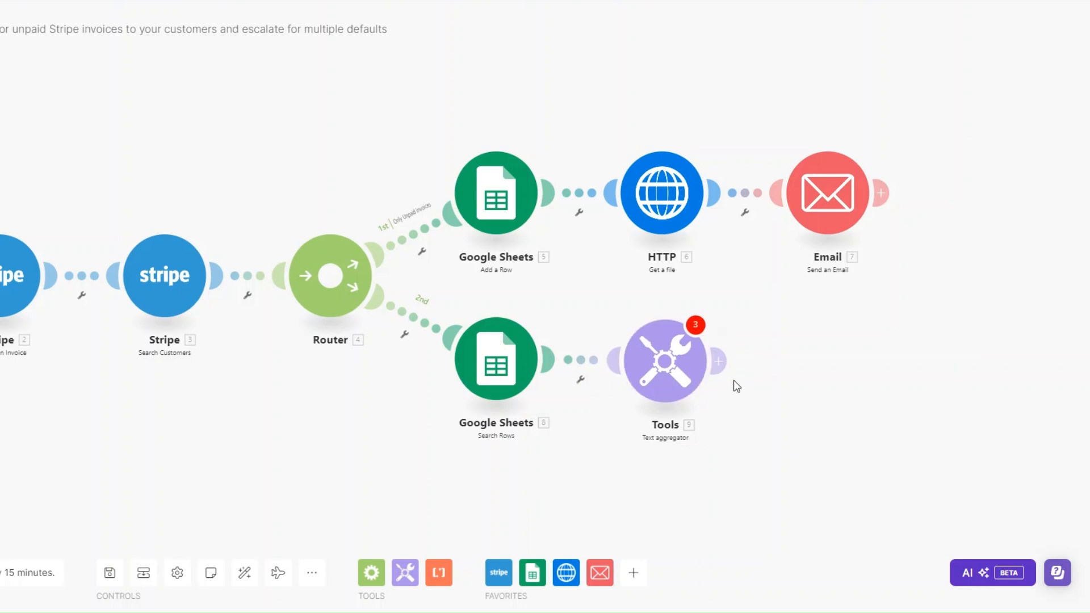
Step: Set the text aggregator's source module to Stripe - Search Invoices [1] and its row separator to New row
{"action": "left_click", "coordinate": [665, 358]}
{"action": "left_click", "coordinate": [742, 344]}
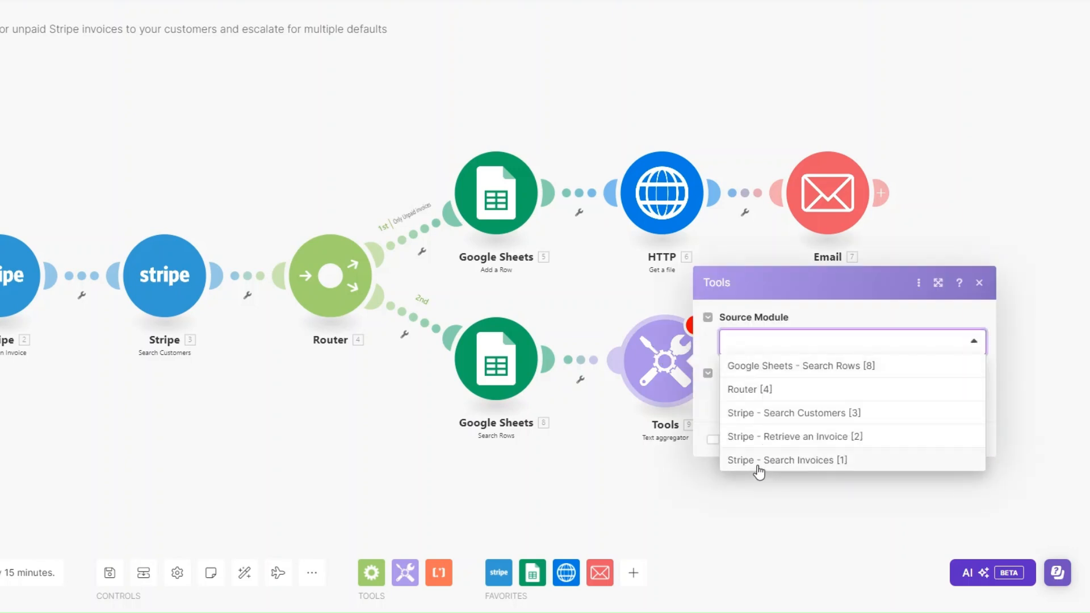
{"action": "left_click_drag", "start_coordinate": [130, 436], "coordinate": [167, 431]}
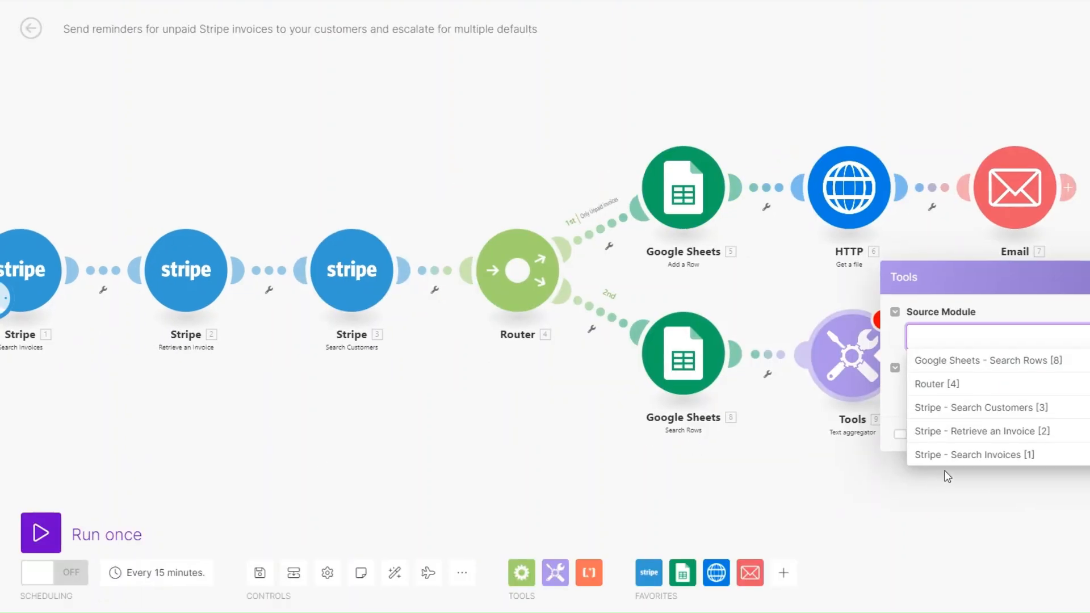
{"action": "left_click", "coordinate": [956, 454]}
{"action": "left_click", "coordinate": [903, 434]}
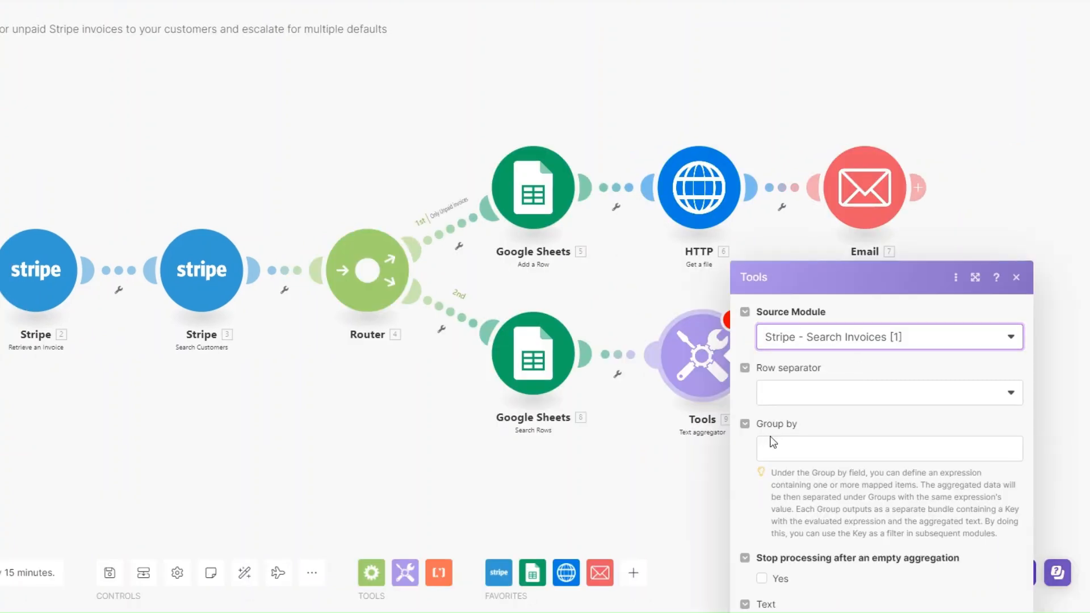
{"action": "left_click", "coordinate": [879, 276]}
{"action": "left_click", "coordinate": [791, 320]}
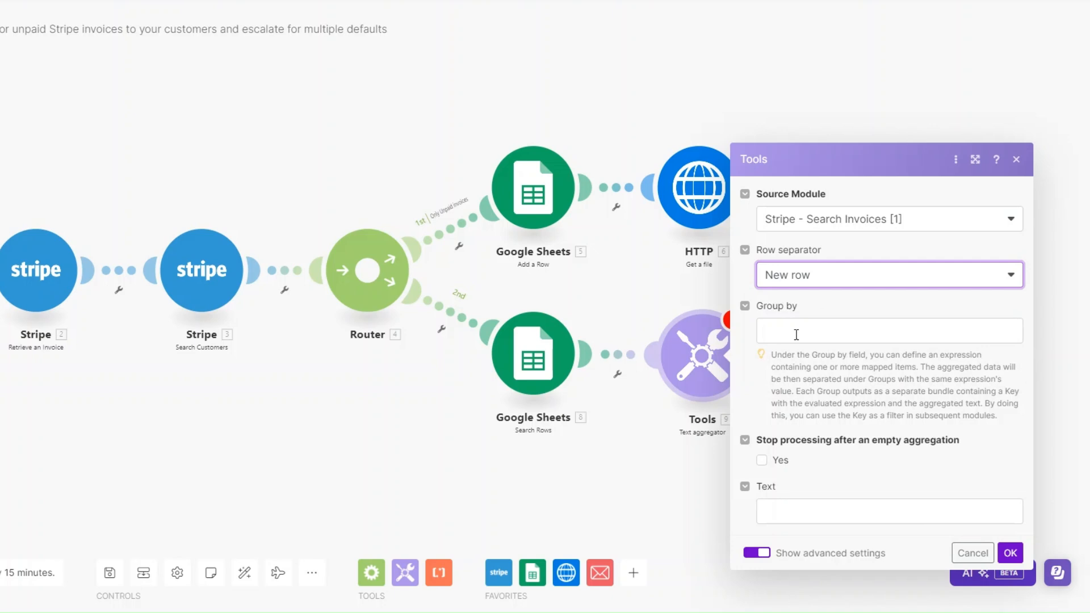
Step: Map Name (A) from Google Sheets Search Rows into the text aggregator's Text field and save the module
{"action": "left_click", "coordinate": [797, 515]}
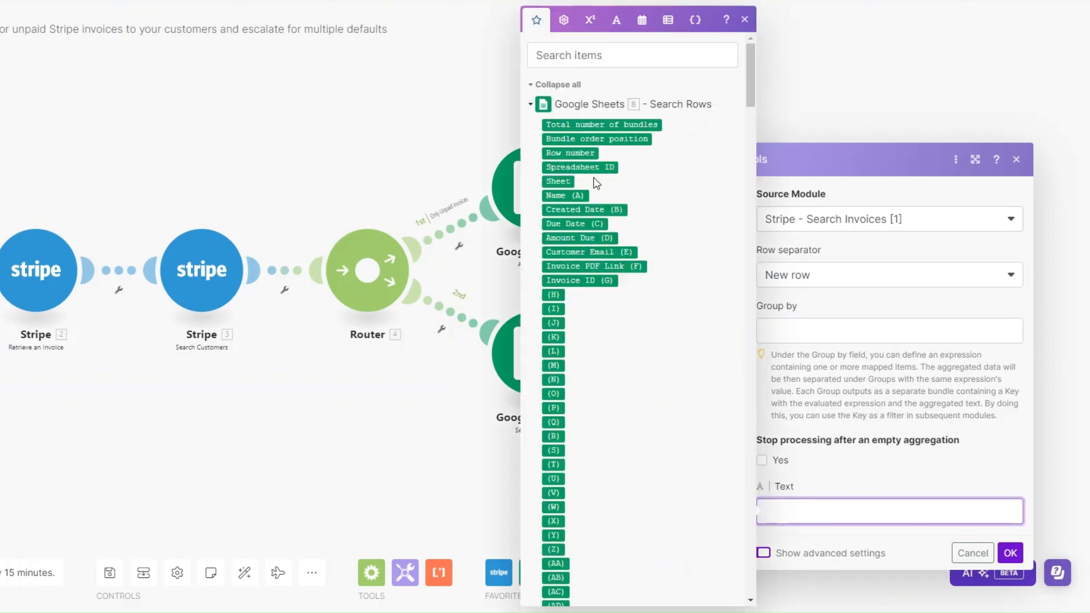
{"action": "left_click_drag", "start_coordinate": [566, 197], "coordinate": [898, 507]}
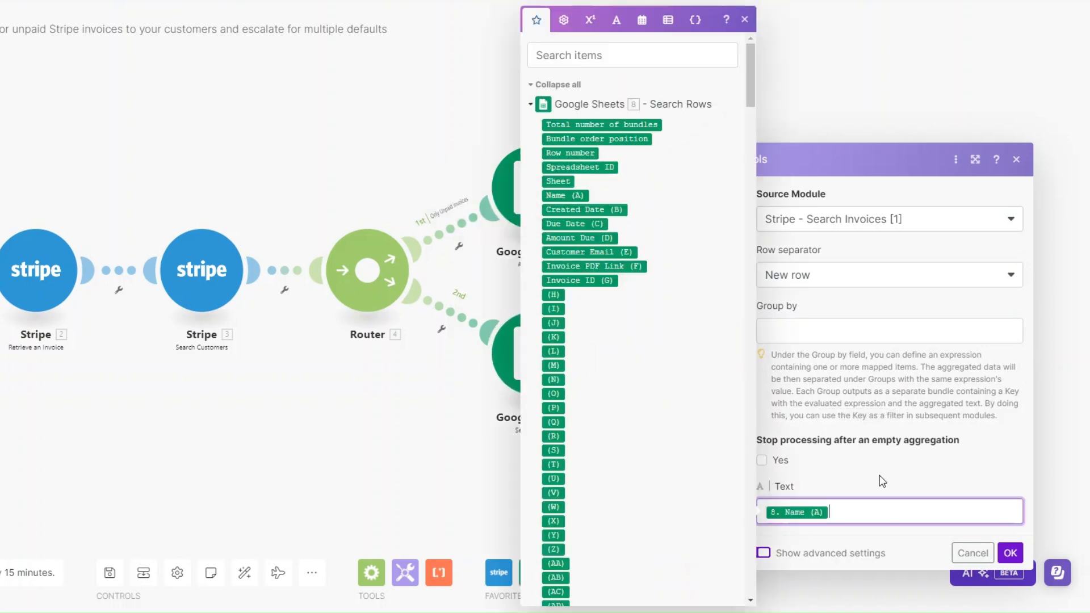
{"action": "left_click", "coordinate": [1011, 553]}
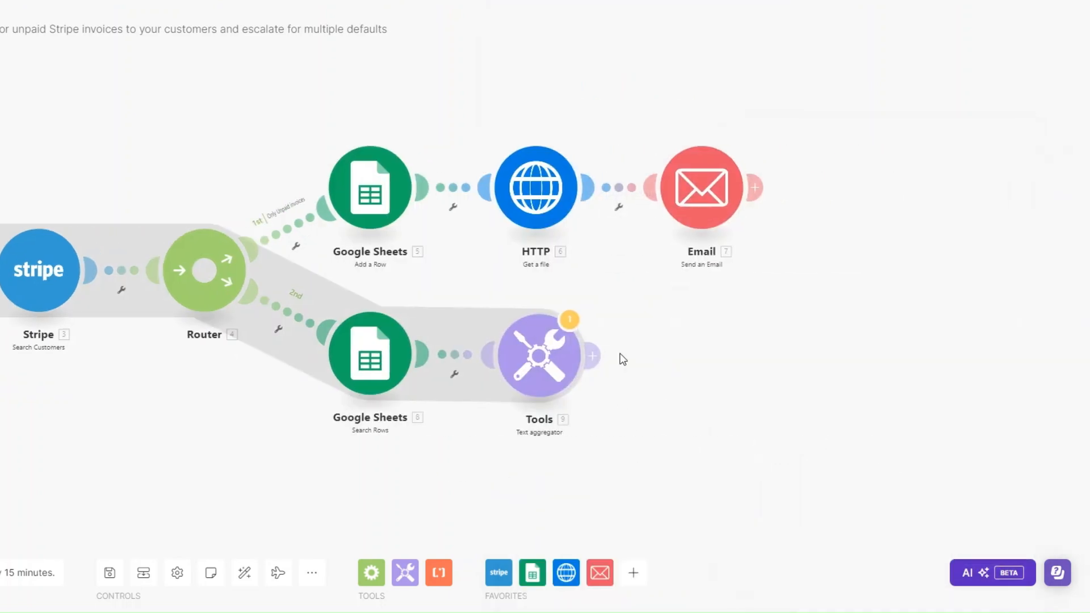
Step: Add a Slack Create a Message module after the text aggregator
{"action": "left_click", "coordinate": [591, 356]}
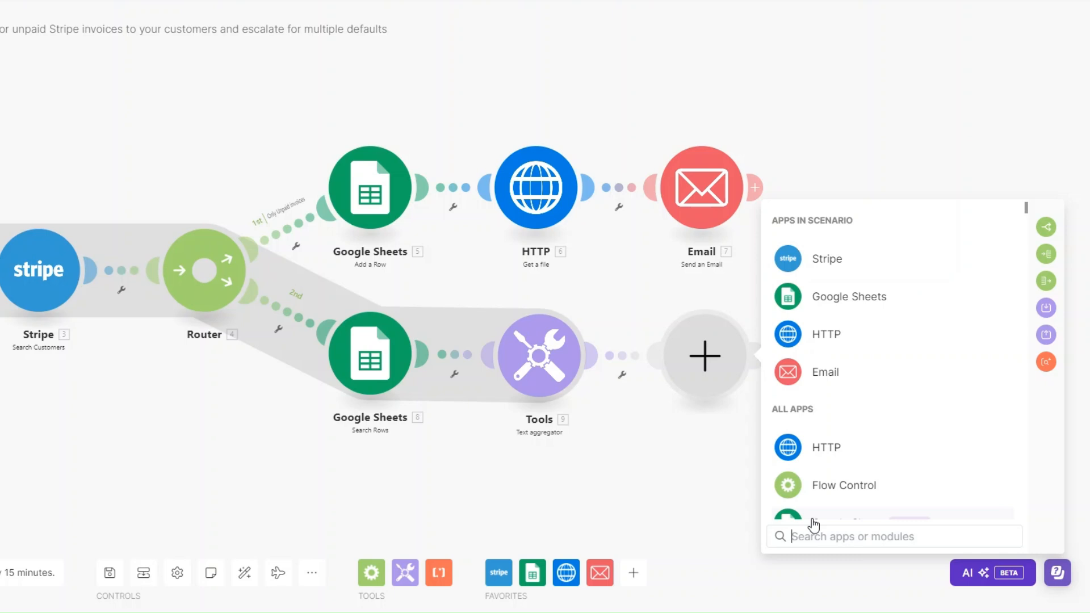
{"action": "type", "text": "slack"}
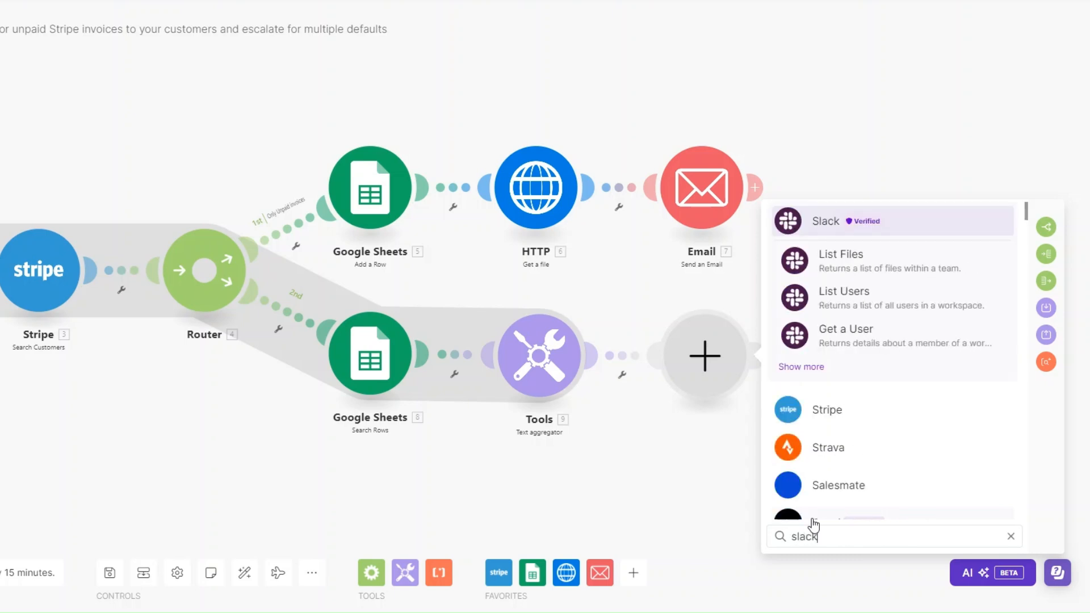
{"action": "left_click", "coordinate": [824, 221]}
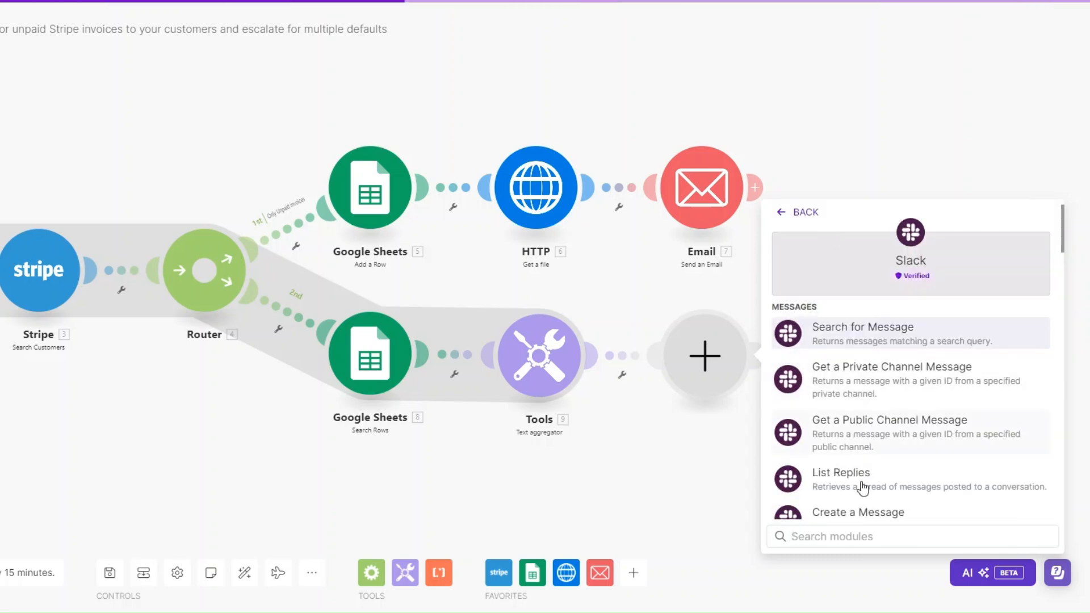
{"action": "left_click", "coordinate": [862, 517]}
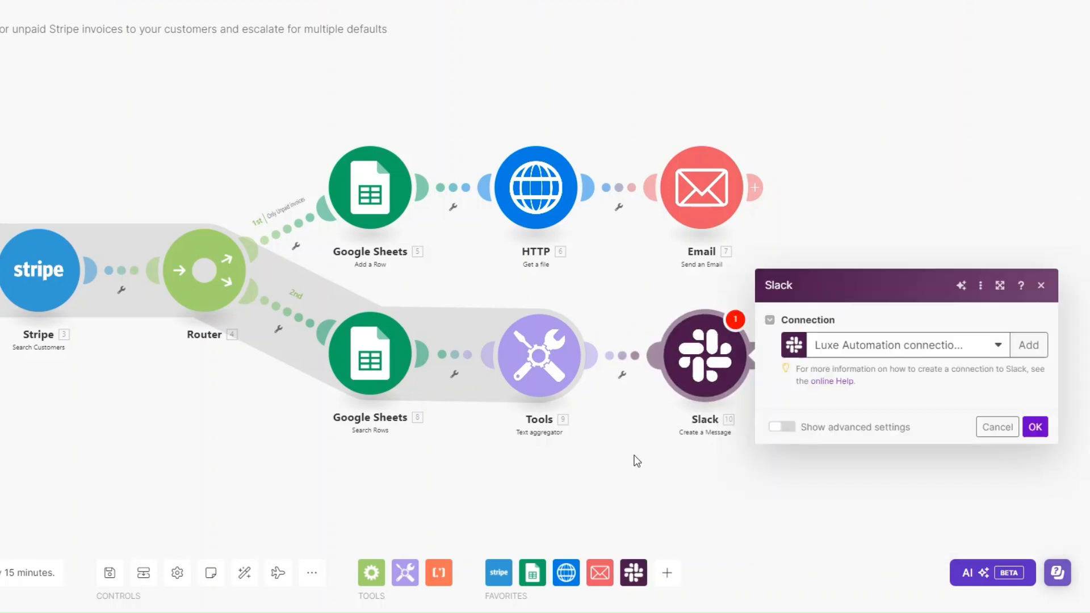
Step: Set the Slack message's channel to be selected from the list and choose the public channel luxe
{"action": "left_click", "coordinate": [830, 260]}
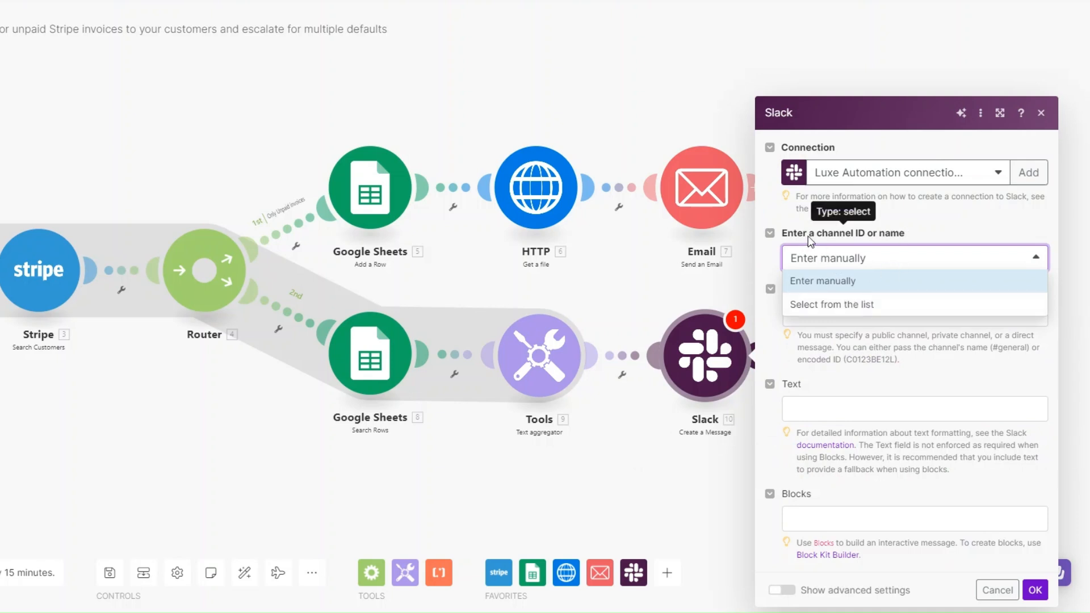
{"action": "left_click", "coordinate": [849, 305]}
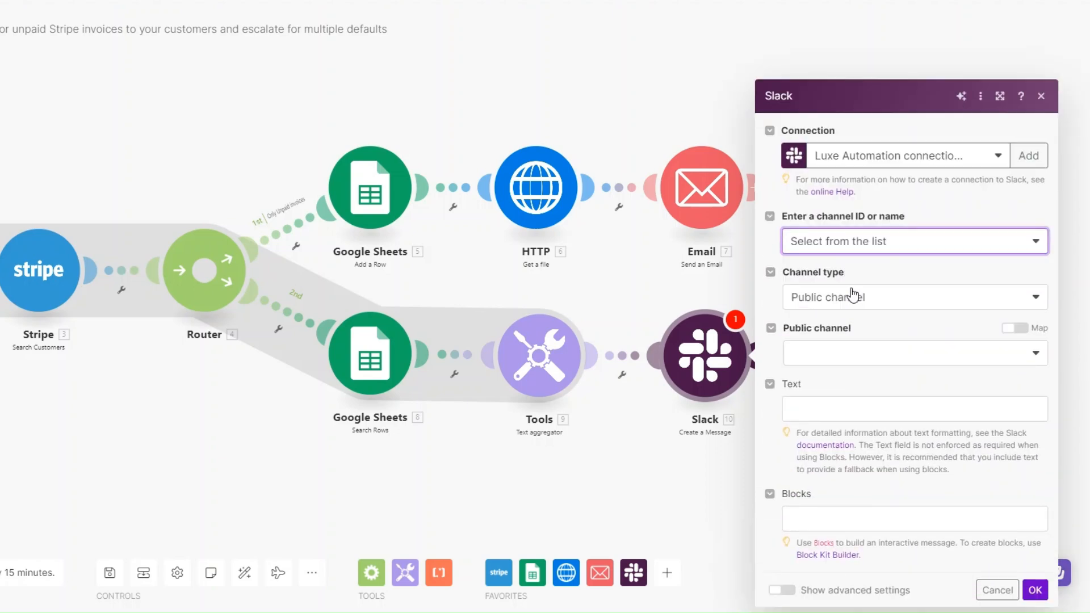
{"action": "left_click", "coordinate": [821, 359]}
{"action": "scroll", "coordinate": [869, 504], "scroll_direction": "down", "scroll_amount": 5}
{"action": "left_click", "coordinate": [850, 577]}
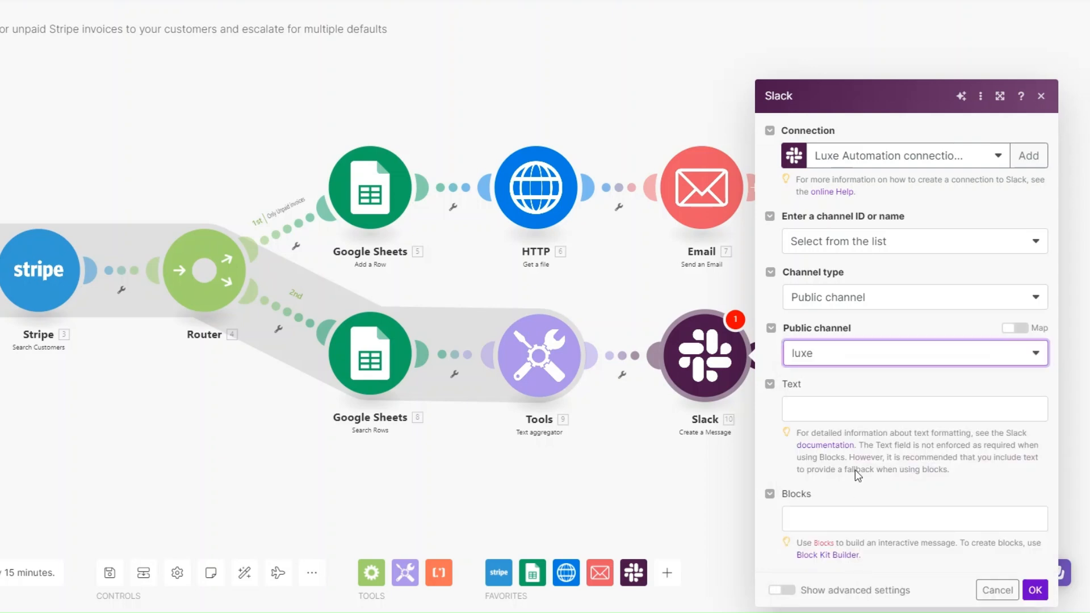
Step: Enter the Slack text "Hey there! Here's the list of customers with outstanding invoices:" followed by the aggregator's text item, and save the module
{"action": "left_click", "coordinate": [833, 403]}
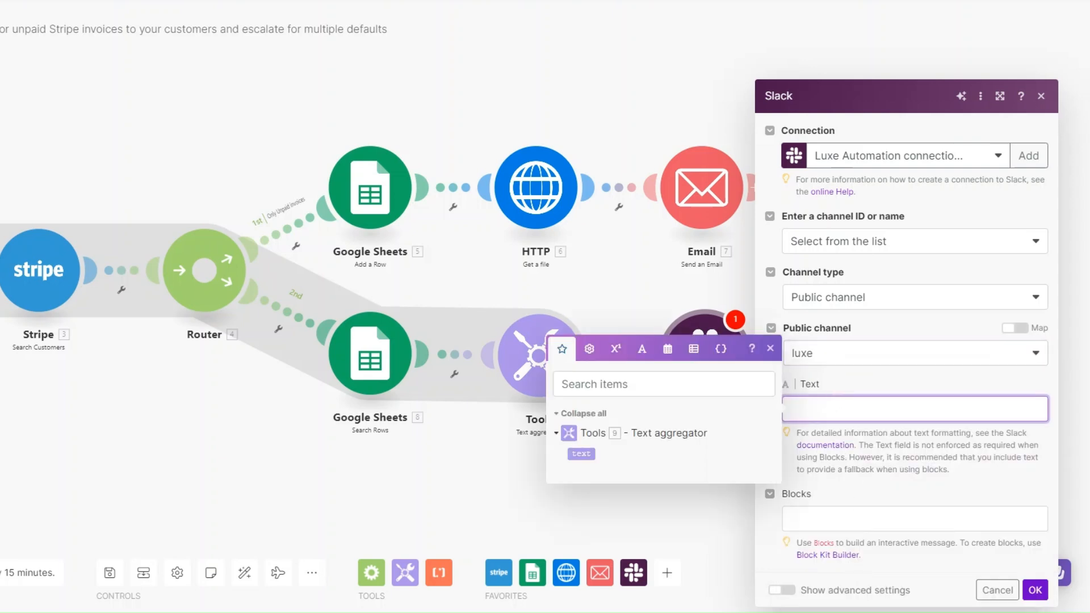
{"action": "type", "text": "Hey there!  Here's the list of customers with outstanding invoices: 9. text"}
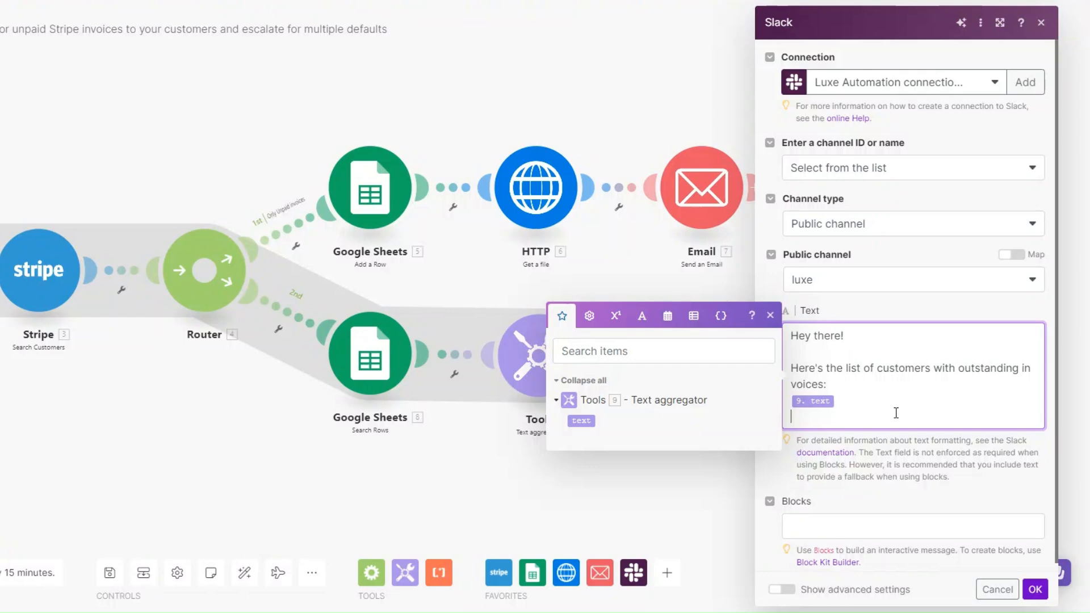
{"action": "key", "text": "BackSpace"}
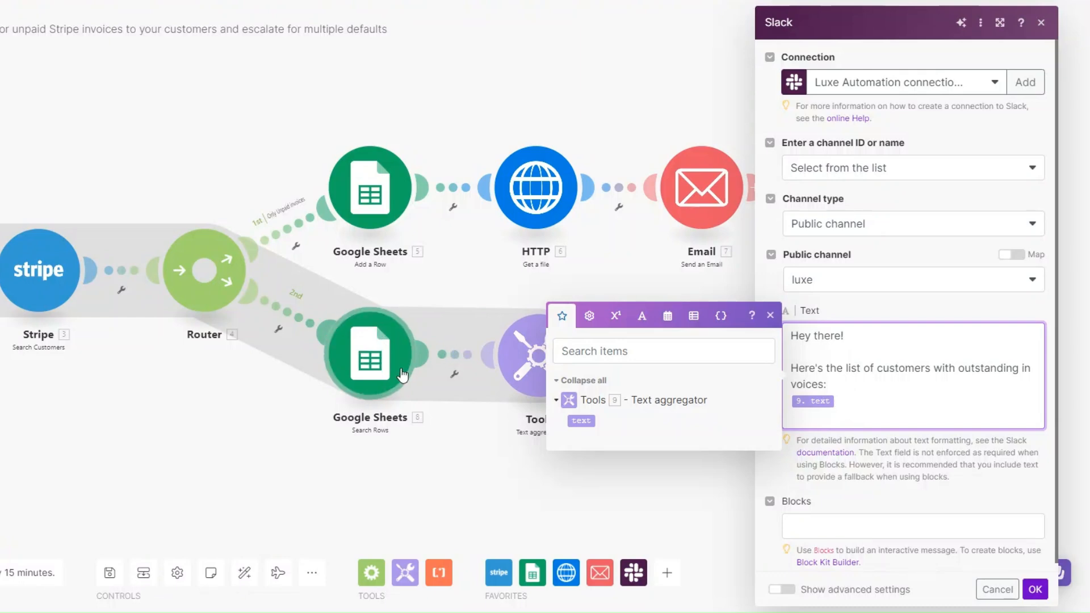
{"action": "left_click", "coordinate": [1035, 590]}
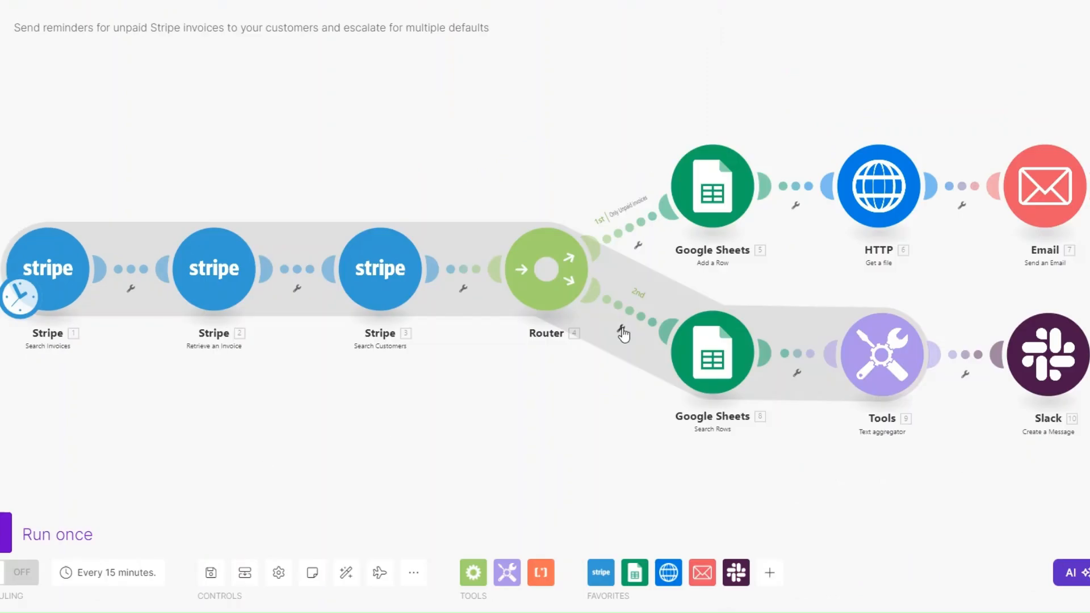
Step: Label the filter on the router's second route "Customer list of unpaid invoice" and save it
{"action": "left_click", "coordinate": [622, 328]}
{"action": "left_click", "coordinate": [623, 370]}
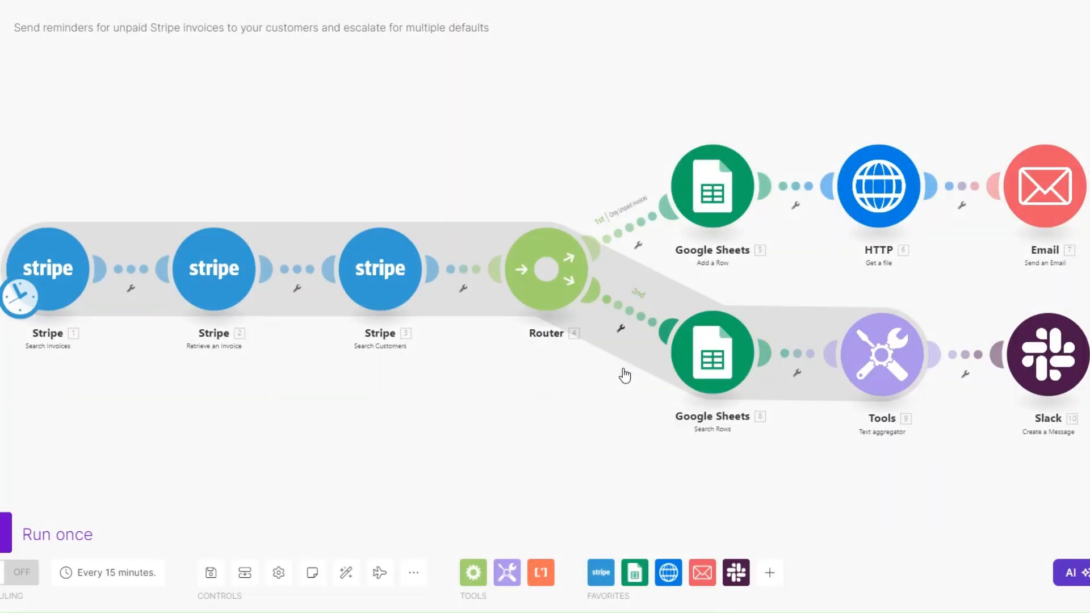
{"action": "left_click", "coordinate": [694, 214]}
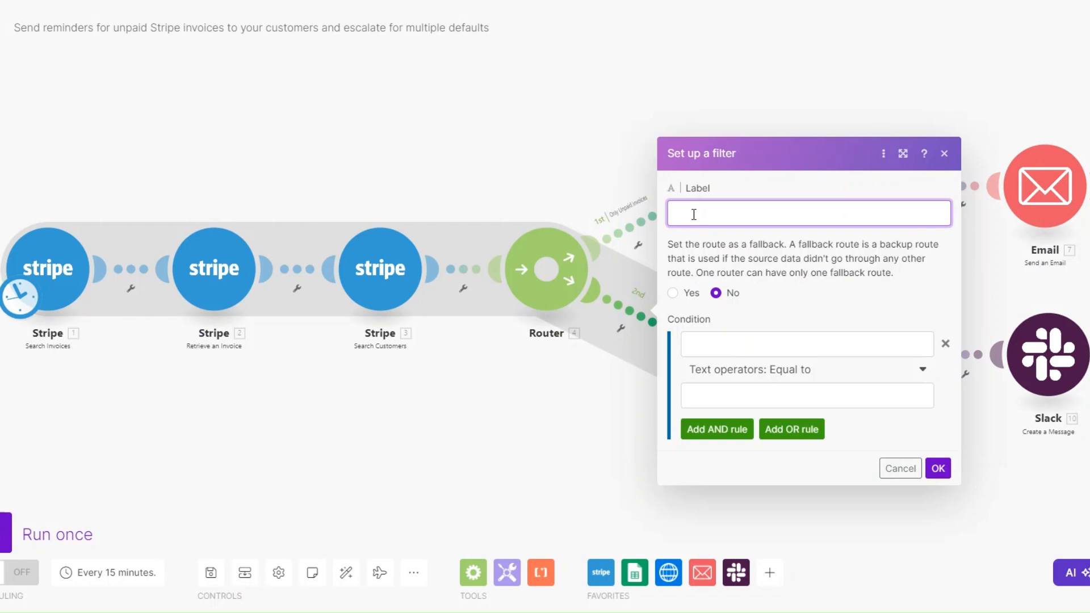
{"action": "type", "text": "Customer list of unpaid invoice"}
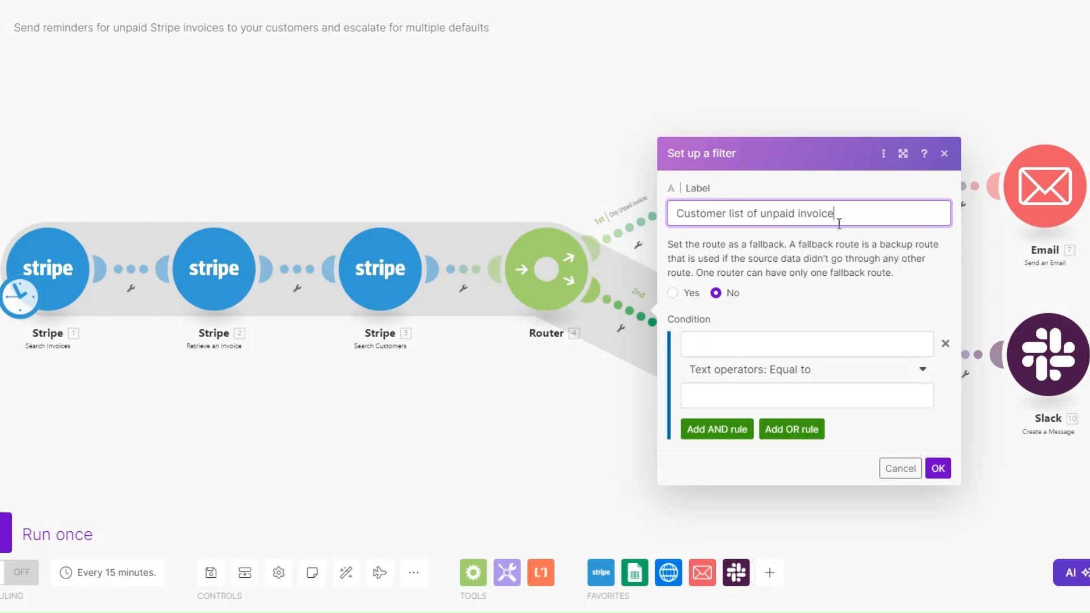
{"action": "left_click", "coordinate": [938, 468]}
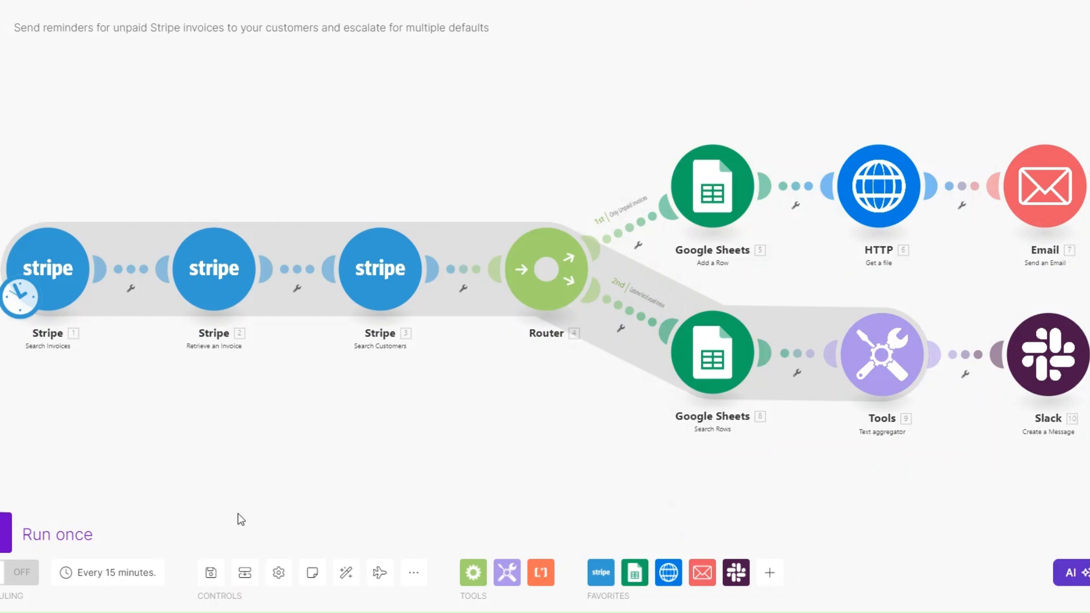
Step: Auto-align the scenario's modules and run the scenario once
{"action": "left_click", "coordinate": [345, 572]}
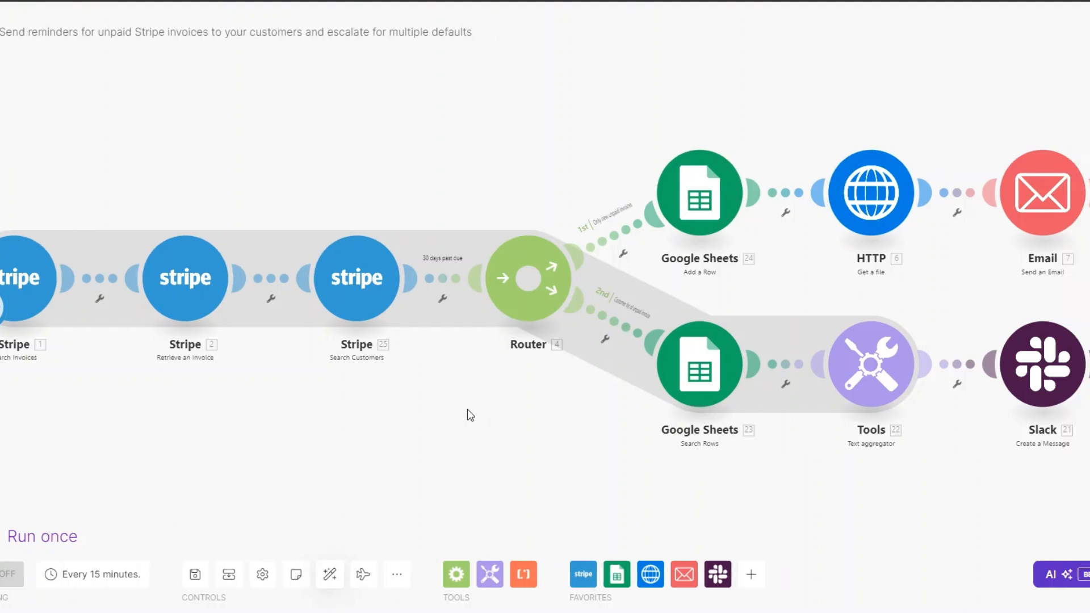
{"action": "left_click", "coordinate": [6, 536]}
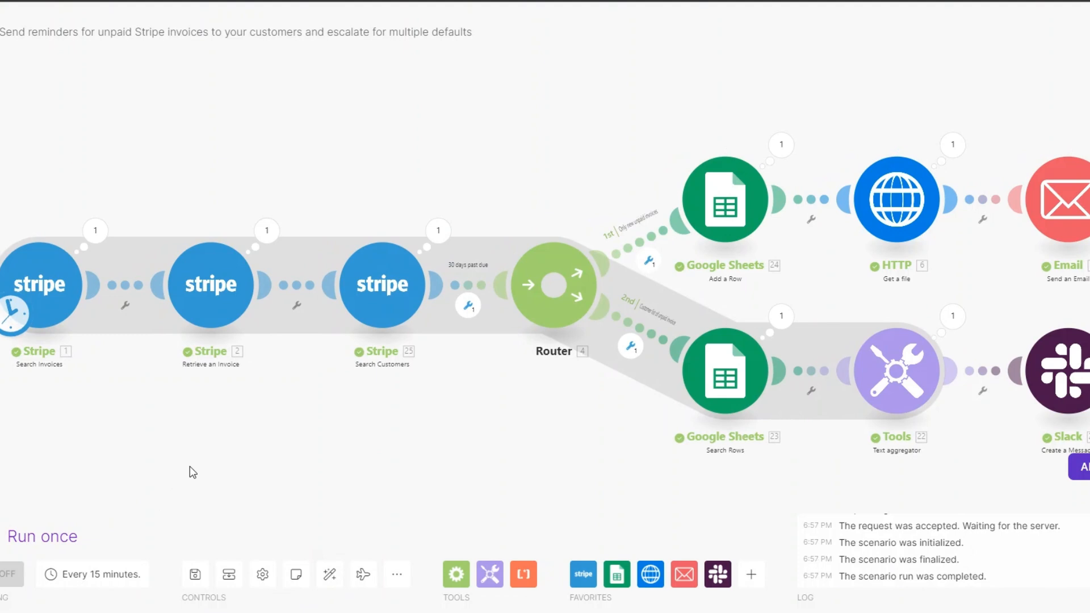
{"action": "left_click_drag", "start_coordinate": [190, 467], "coordinate": [184, 452]}
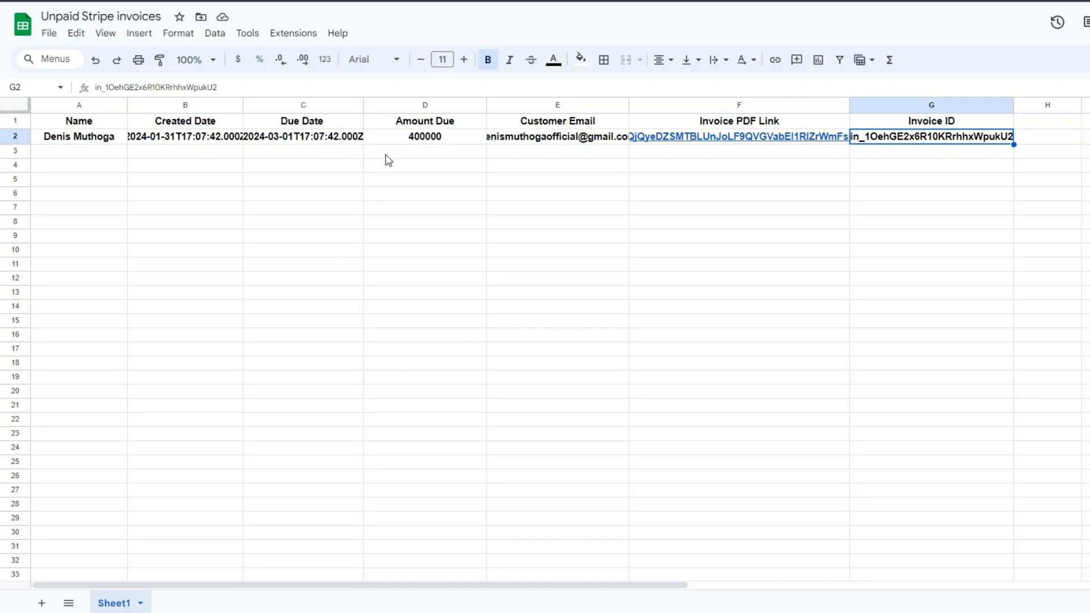
Step: In the "Unpaid Stripe invoices" sheet, remove bold from A2:G2 and set its font size to 10
{"action": "left_click", "coordinate": [88, 141]}
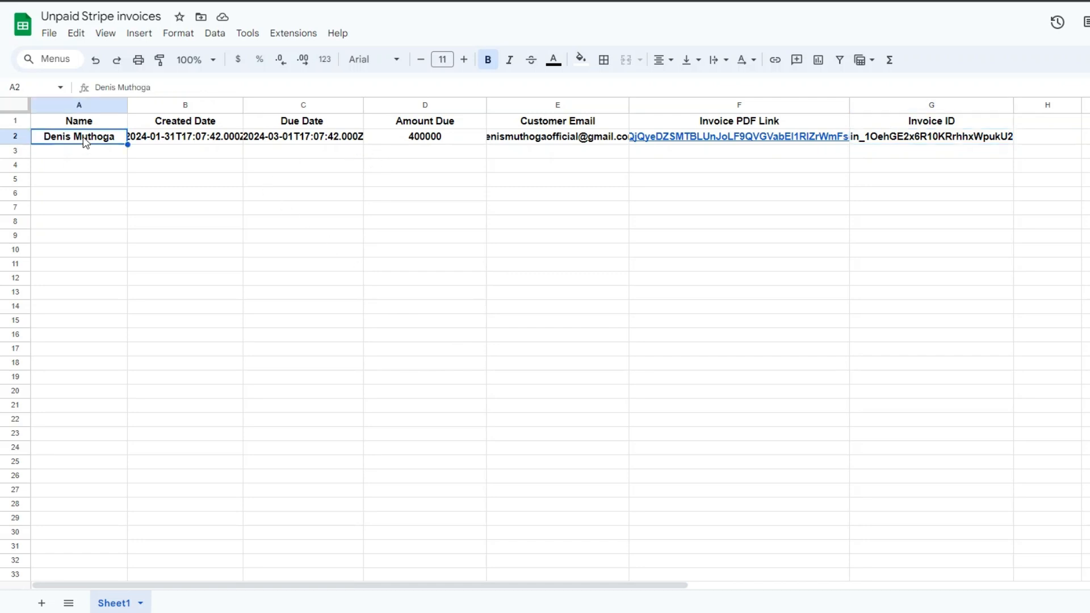
{"action": "left_click", "coordinate": [967, 142], "text": "shift"}
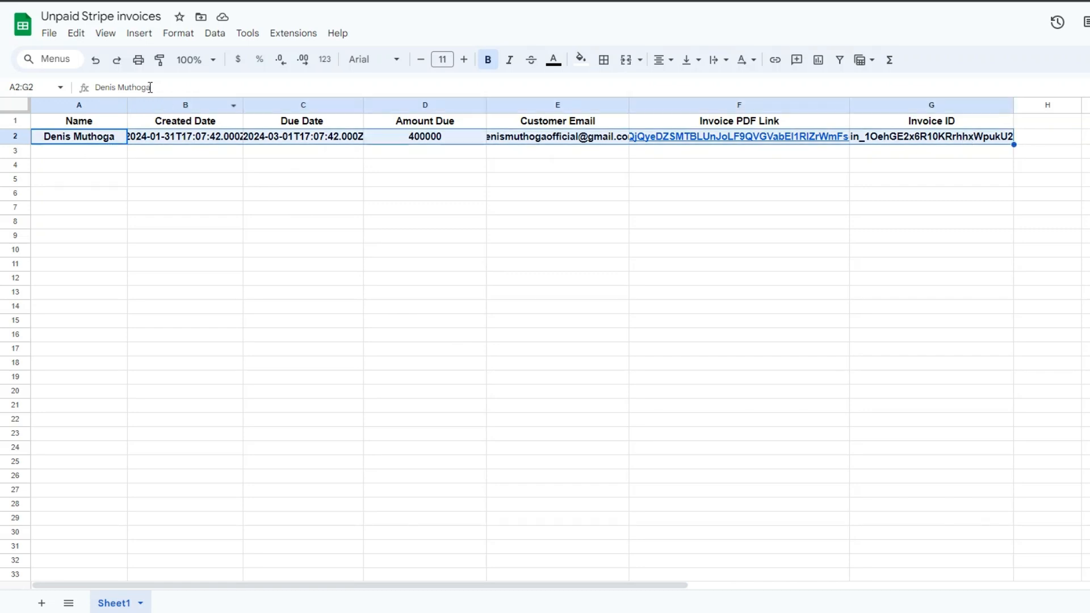
{"action": "left_click", "coordinate": [487, 60]}
{"action": "left_click", "coordinate": [662, 60]}
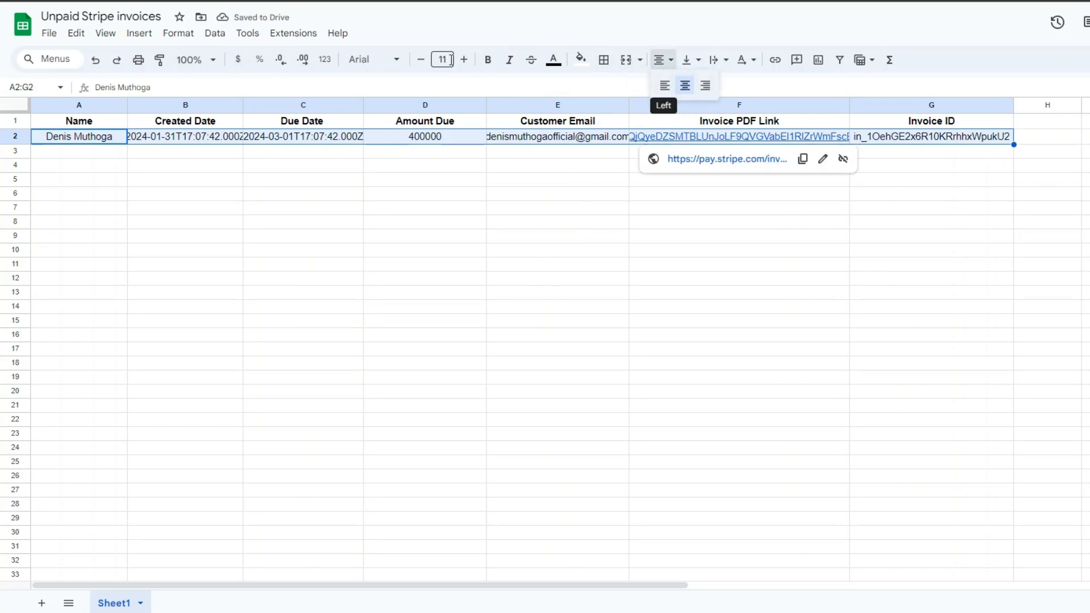
{"action": "left_click", "coordinate": [421, 62]}
{"action": "left_click", "coordinate": [457, 234]}
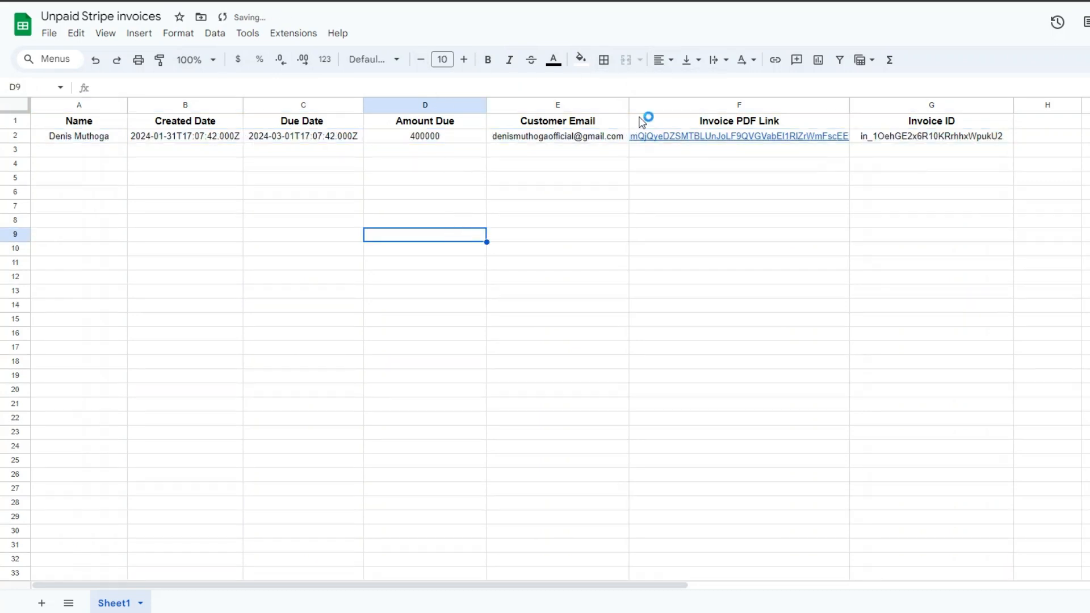
Step: Slightly widen the Customer Email and Invoice PDF Link columns
{"action": "left_click_drag", "start_coordinate": [629, 105], "coordinate": [633, 106]}
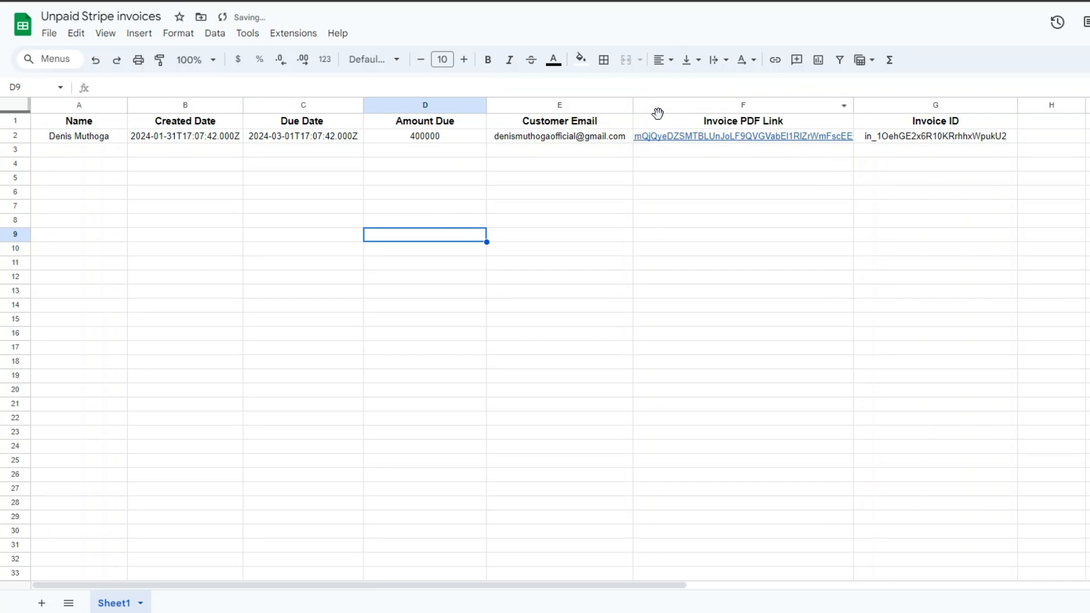
{"action": "left_click_drag", "start_coordinate": [853, 106], "coordinate": [863, 106]}
{"action": "key", "text": "Right"}
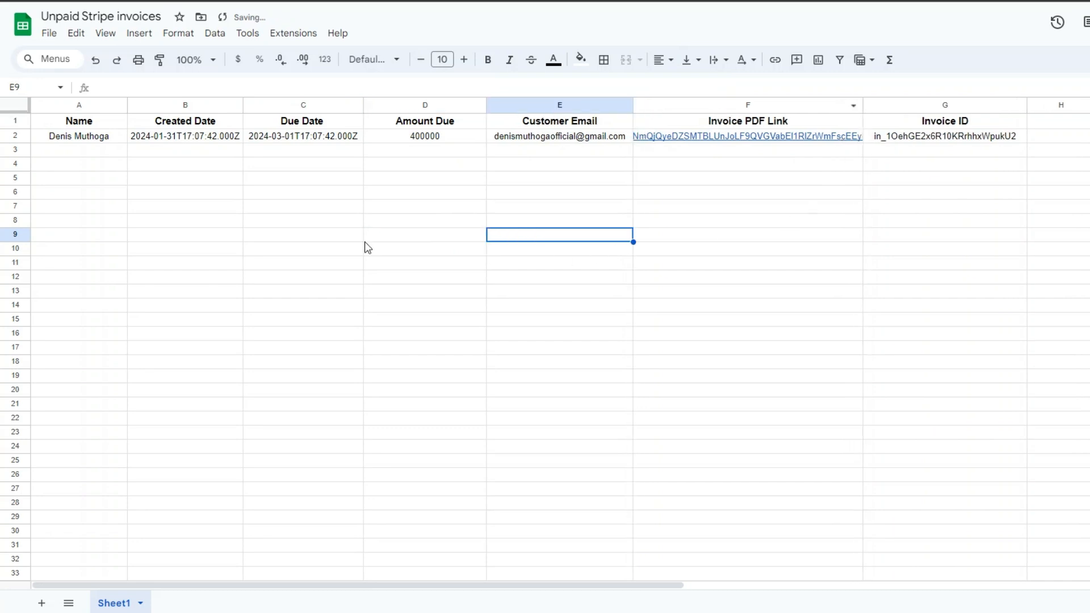
Step: Check the logged invoice row in the sheet, and read the "Quick reminder!" email in Gmail
{"action": "left_click", "coordinate": [77, 140]}
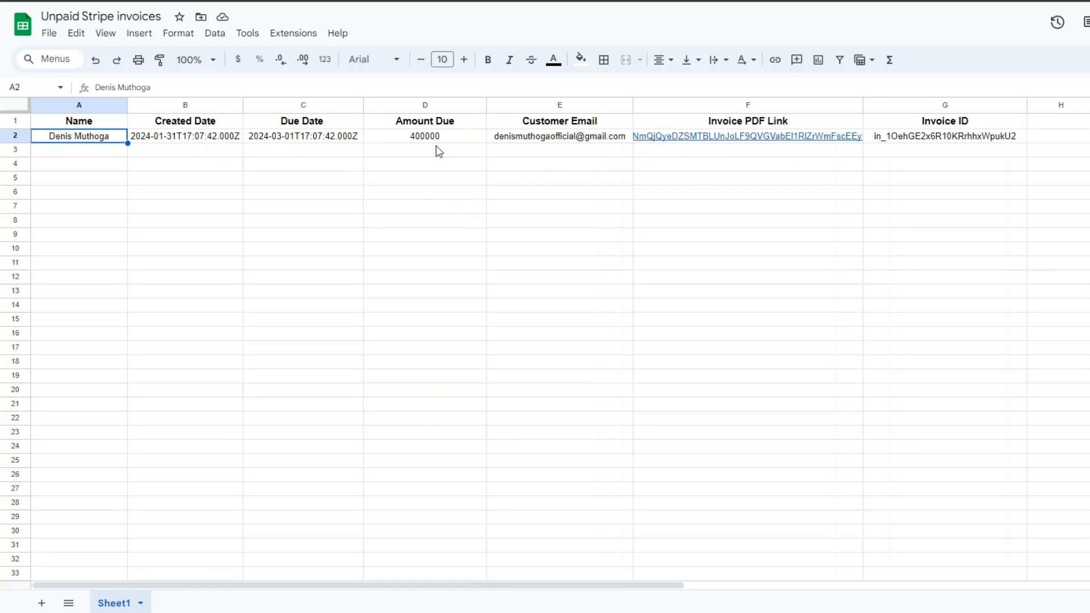
{"action": "left_click", "coordinate": [728, 152]}
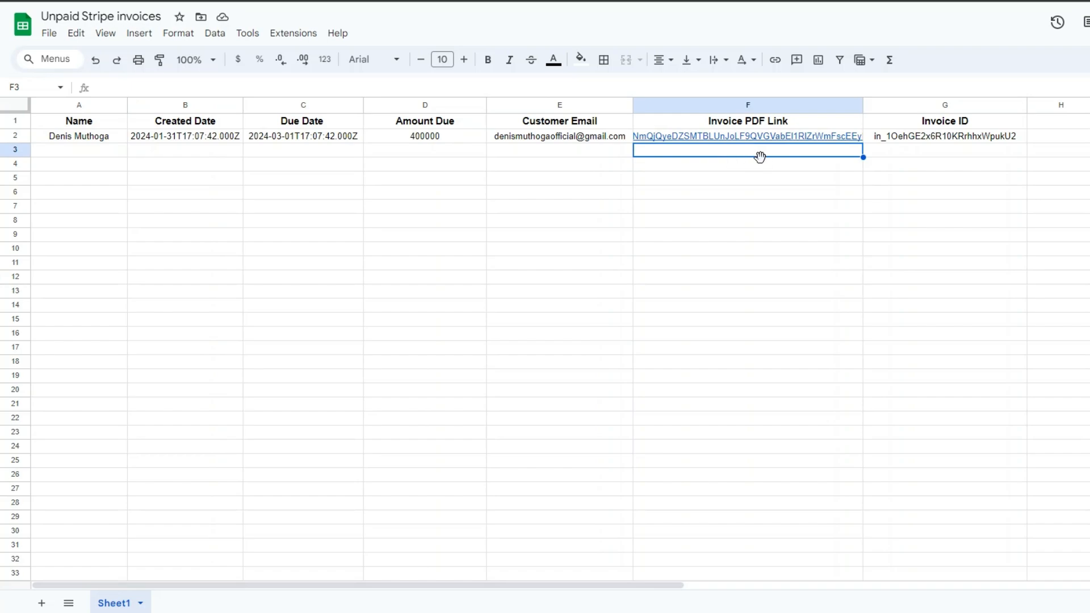
{"action": "left_click", "coordinate": [952, 170]}
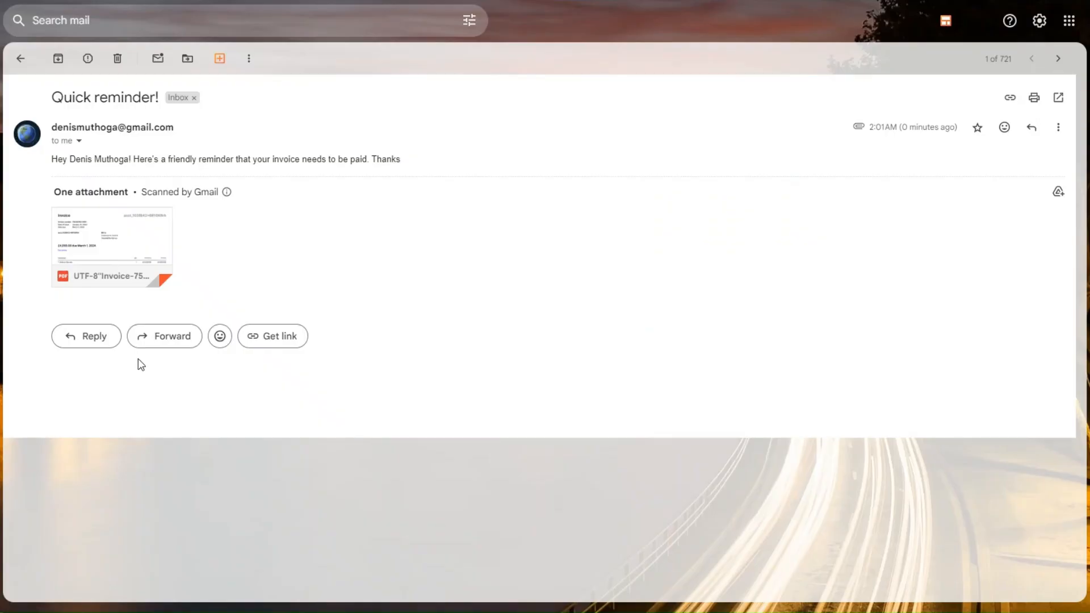
{"action": "left_click_drag", "start_coordinate": [51, 159], "coordinate": [411, 170]}
{"action": "left_click", "coordinate": [405, 165]}
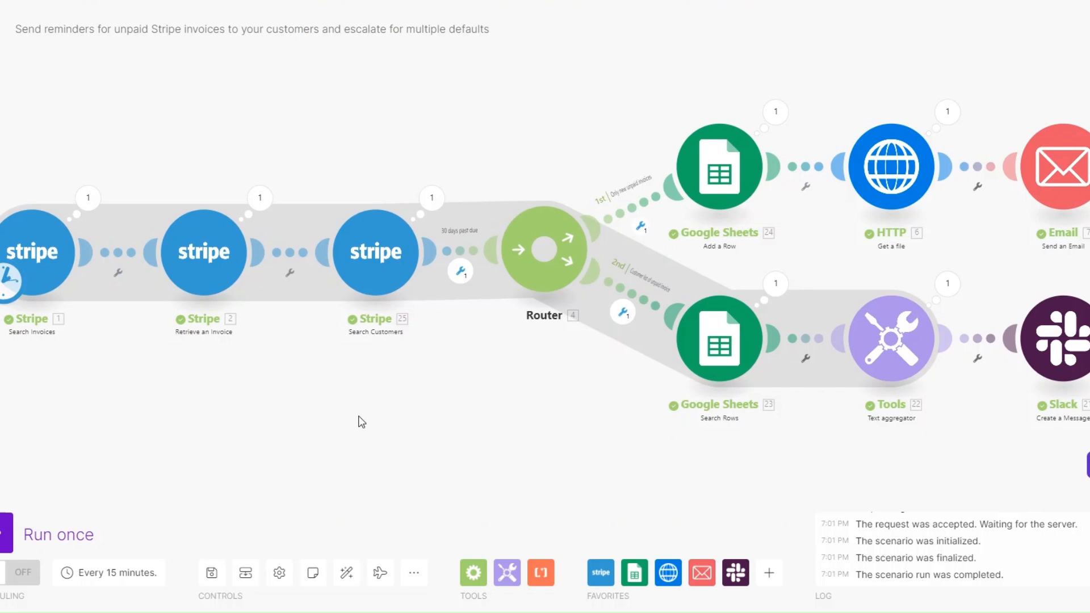
Step: In the "30 days past due" filter before the router, insert a formatDate function as the condition's first operand
{"action": "left_click", "coordinate": [460, 272]}
{"action": "left_click", "coordinate": [468, 287]}
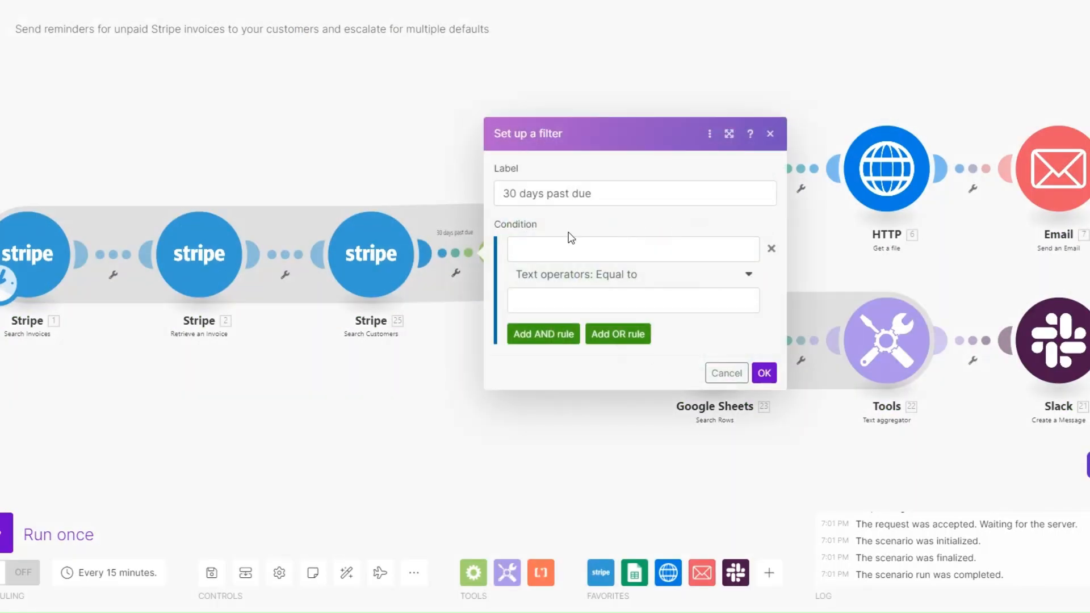
{"action": "left_click", "coordinate": [557, 247]}
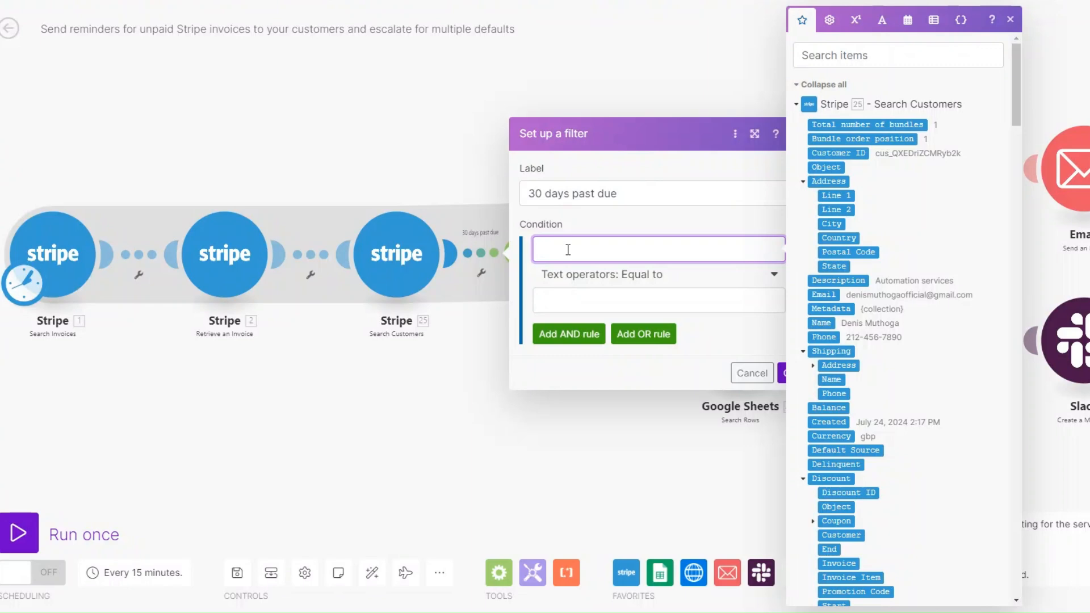
{"action": "left_click", "coordinate": [908, 20]}
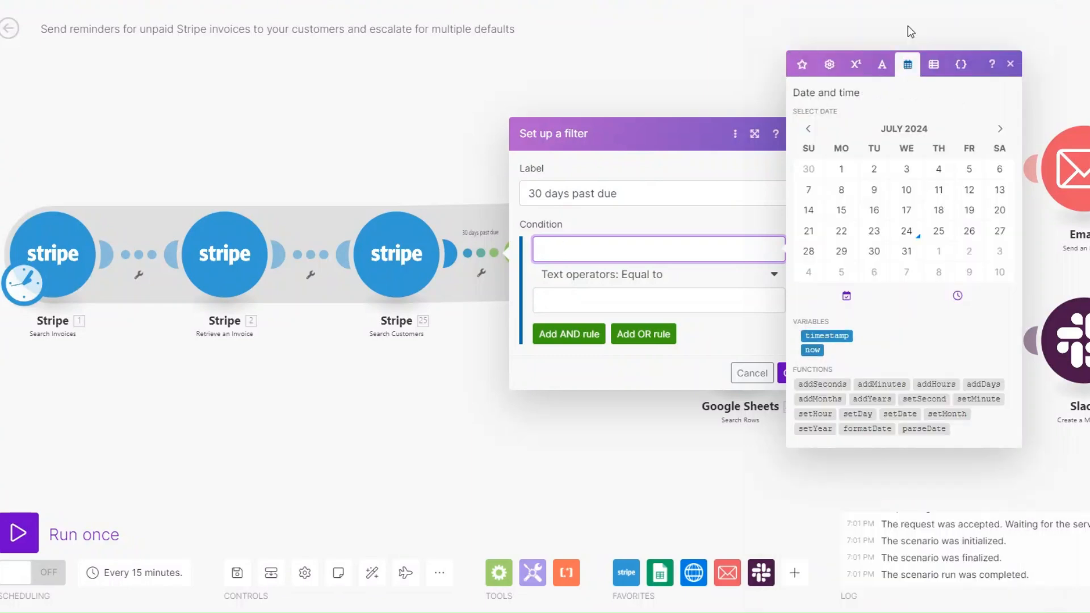
{"action": "left_click", "coordinate": [866, 429]}
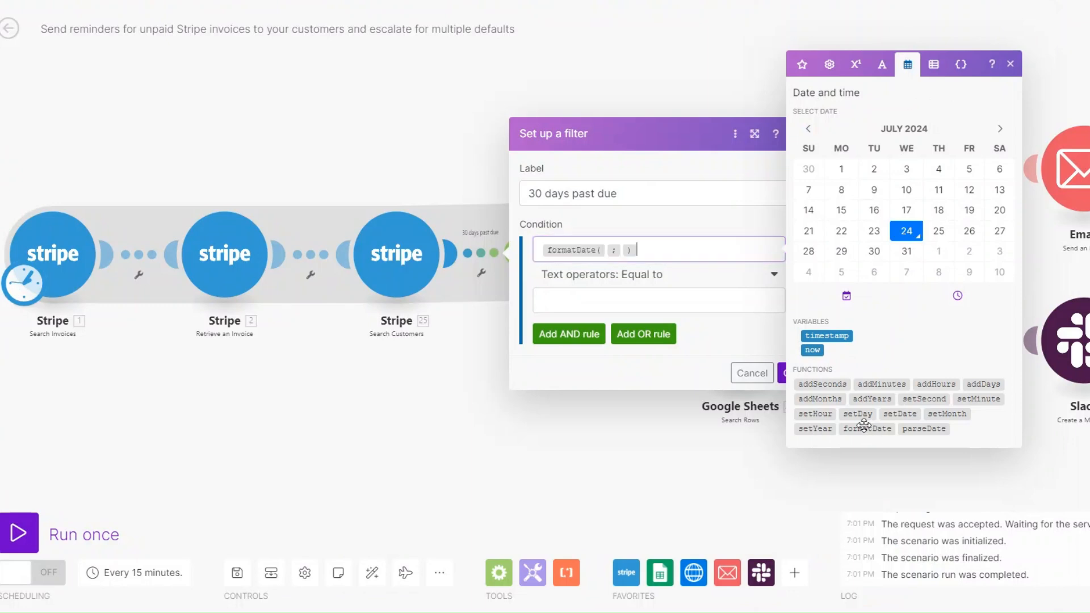
Step: Fill the first operand's formatDate with the Due Date from Stripe's Retrieve an Invoice module and the format DD-MM-YYYY
{"action": "left_click", "coordinate": [606, 250]}
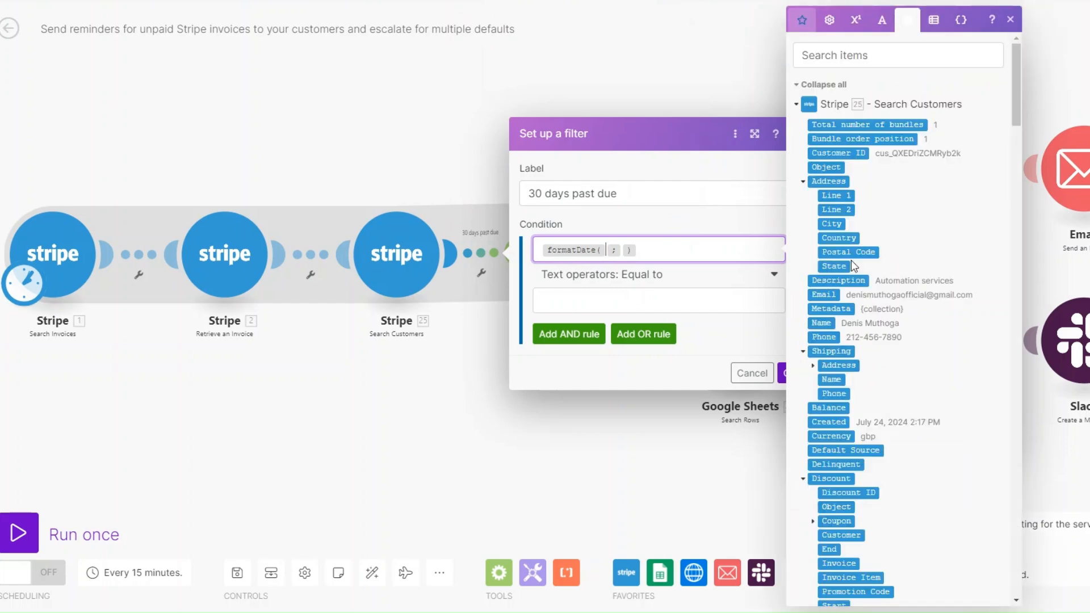
{"action": "scroll", "coordinate": [856, 266], "scroll_direction": "down", "scroll_amount": 3}
{"action": "scroll", "coordinate": [857, 266], "scroll_direction": "down", "scroll_amount": 15}
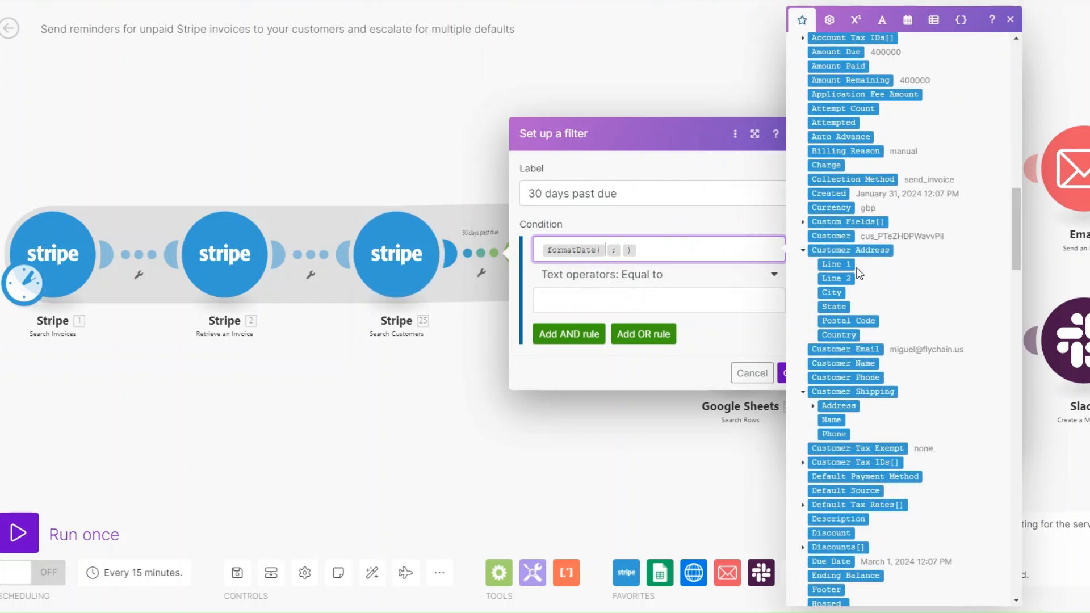
{"action": "scroll", "coordinate": [859, 274], "scroll_direction": "down", "scroll_amount": 2}
{"action": "left_click_drag", "start_coordinate": [839, 427], "coordinate": [624, 250]}
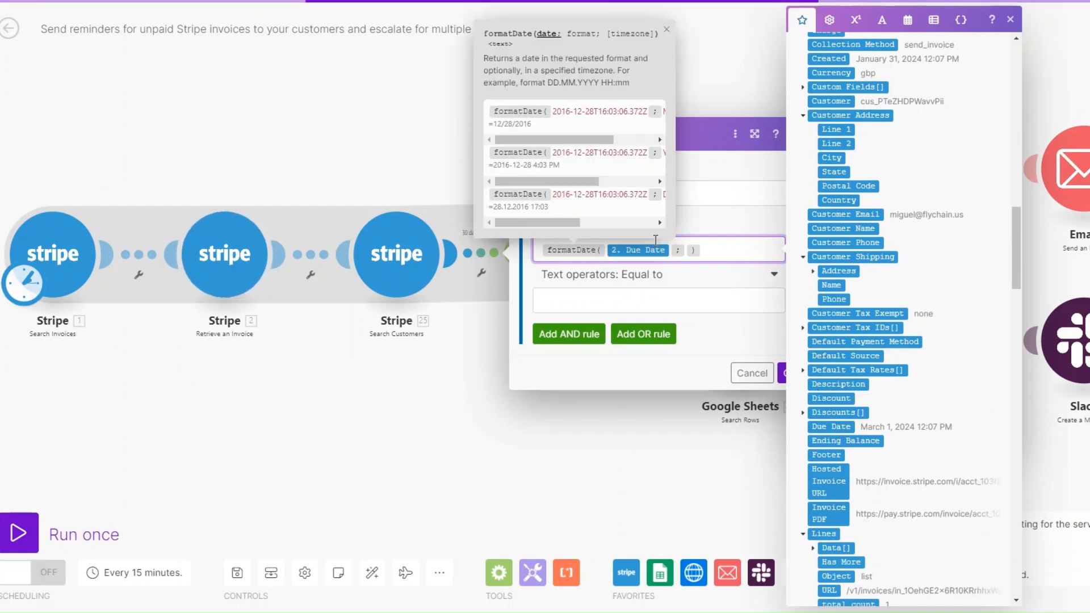
{"action": "left_click", "coordinate": [684, 250]}
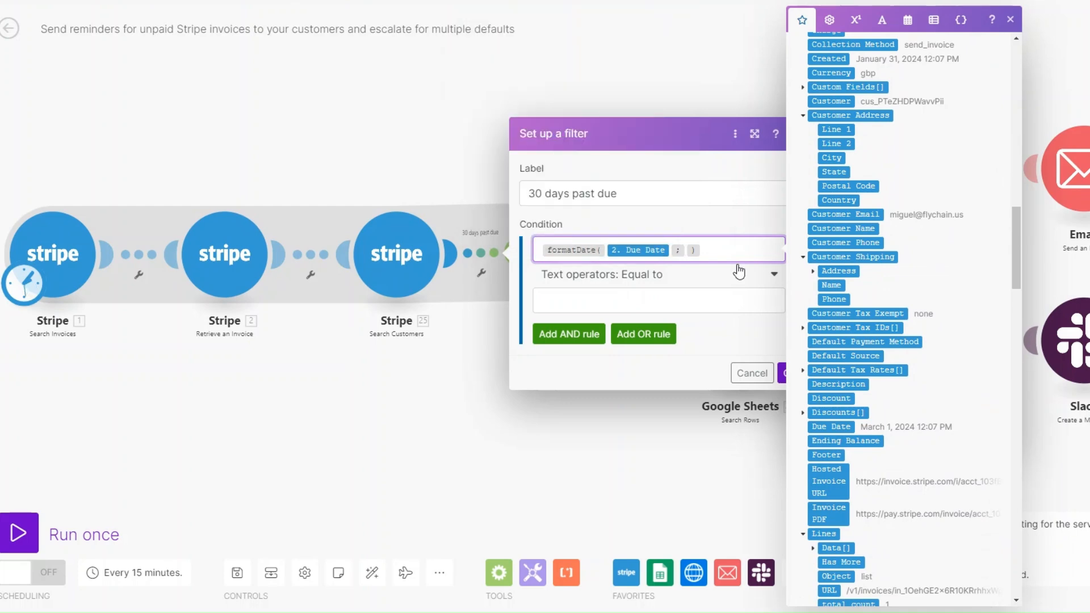
{"action": "type", "text": "DD "}
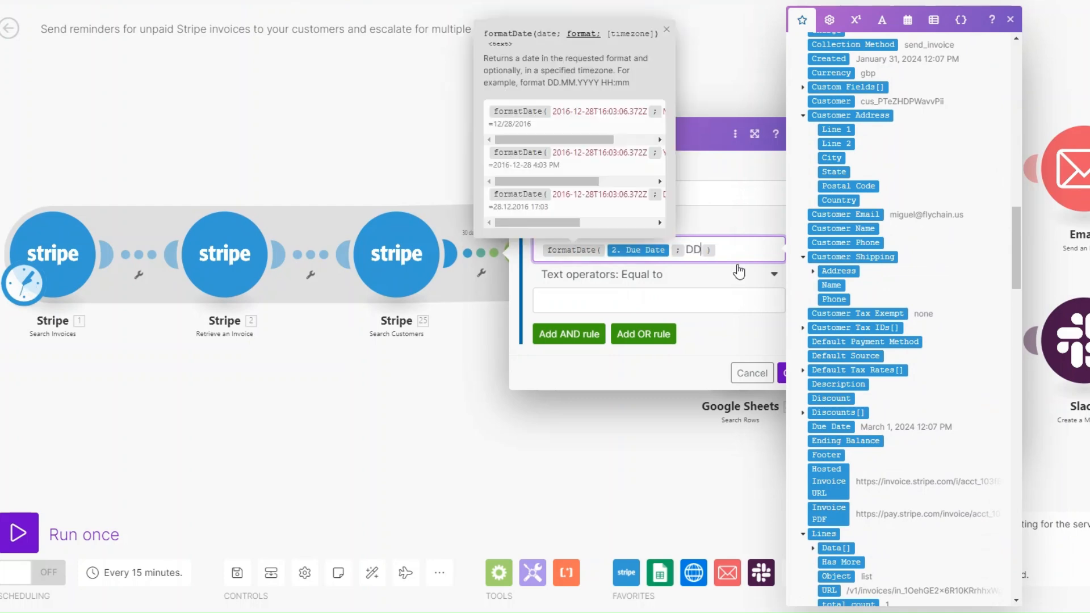
{"action": "type", "text": "-MM-YYYY"}
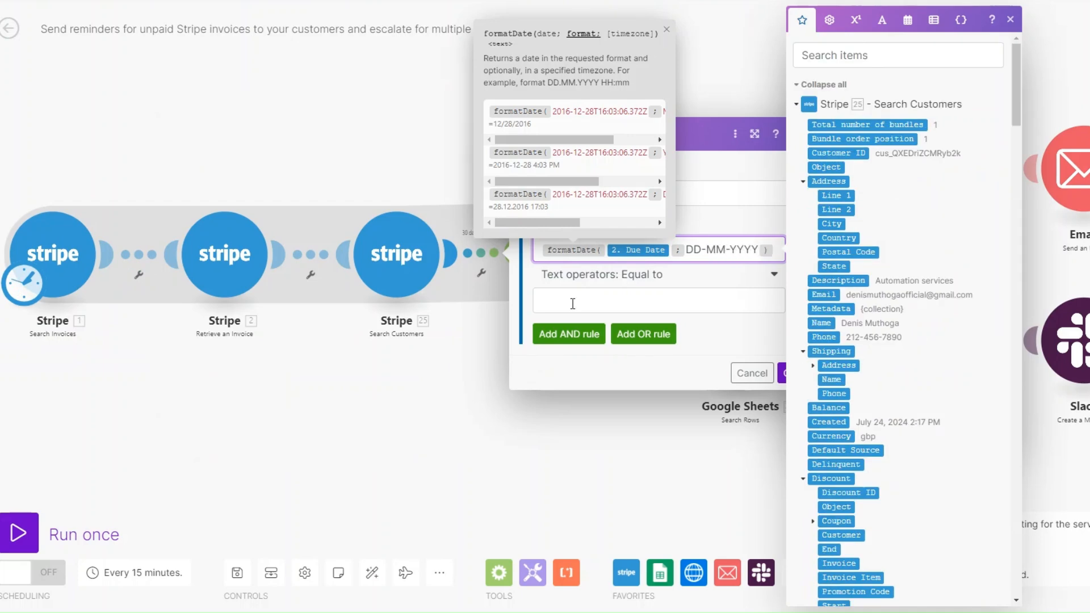
Step: Set the condition's second operand to a formatDate function whose date is addDays of now and -30
{"action": "left_click", "coordinate": [573, 304]}
{"action": "left_click", "coordinate": [908, 21]}
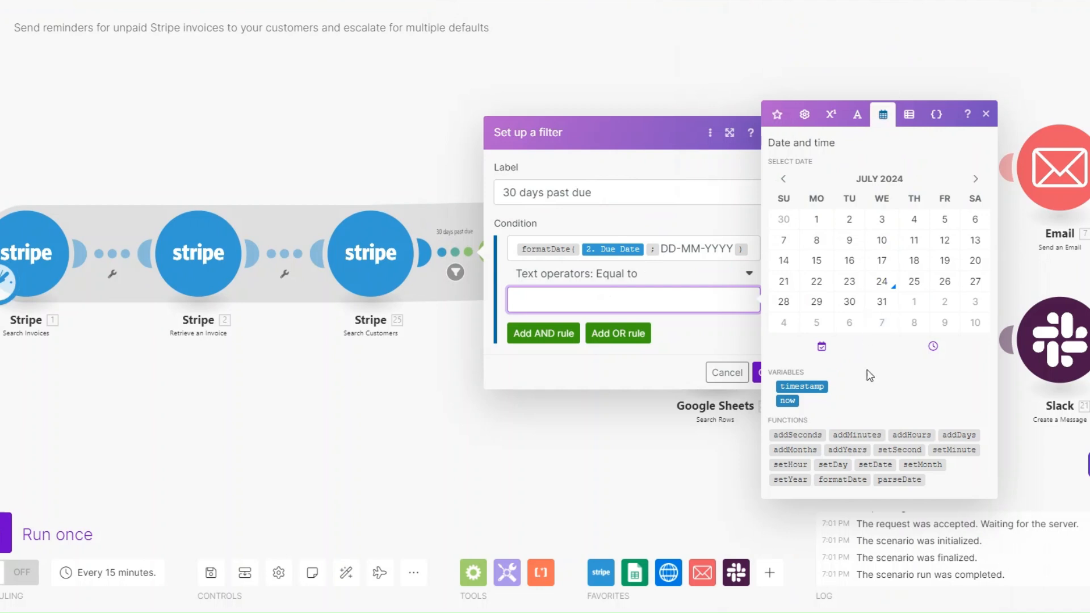
{"action": "left_click", "coordinate": [844, 481]}
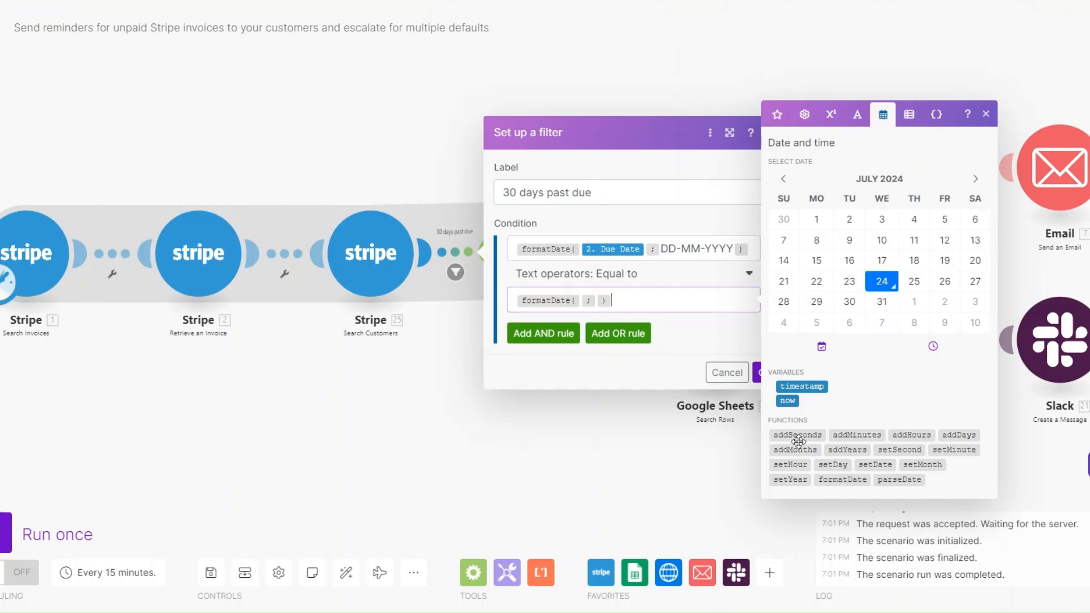
{"action": "left_click", "coordinate": [581, 300]}
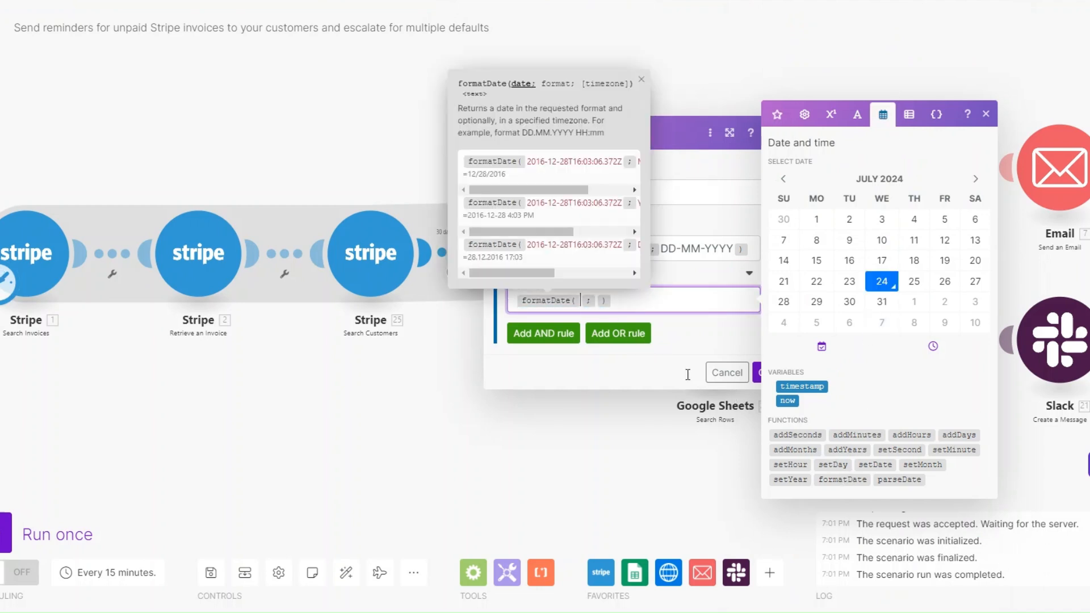
{"action": "left_click", "coordinate": [958, 435]}
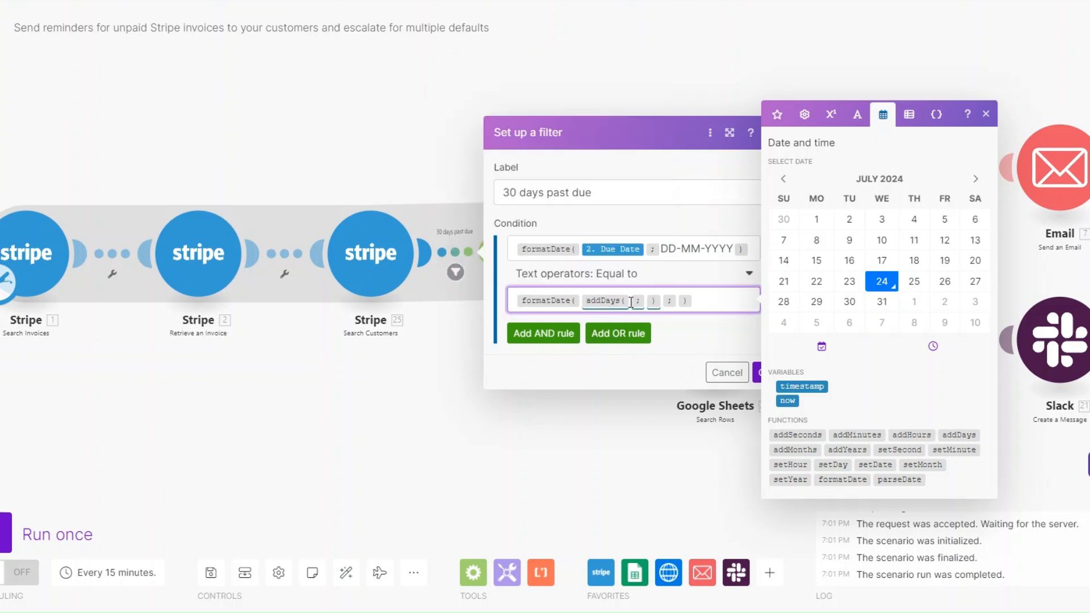
{"action": "left_click", "coordinate": [630, 300]}
{"action": "left_click", "coordinate": [788, 401]}
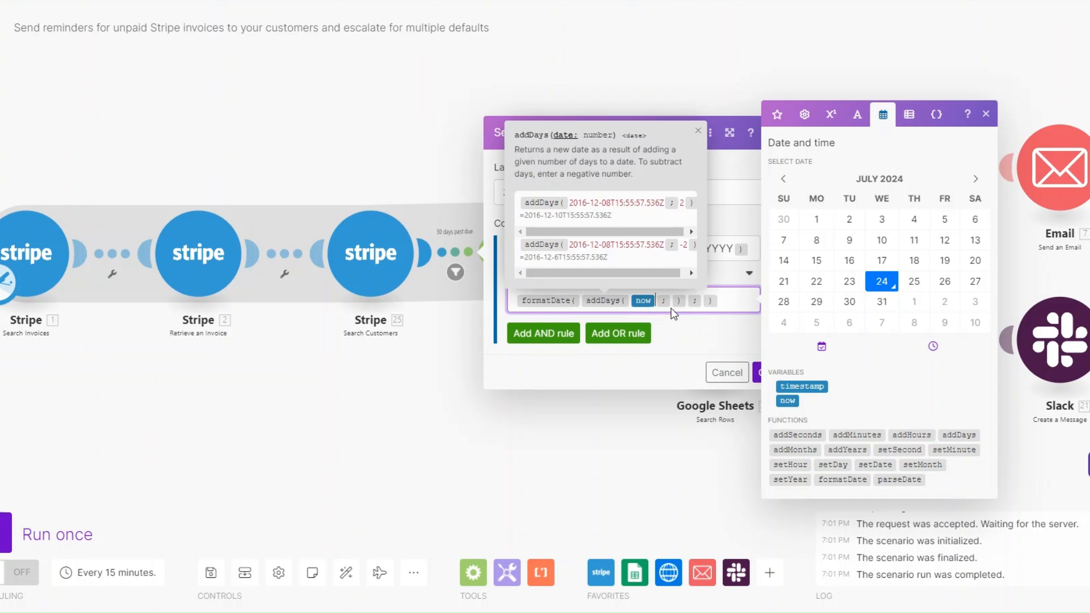
{"action": "left_click", "coordinate": [672, 302]}
{"action": "type", "text": "-30"}
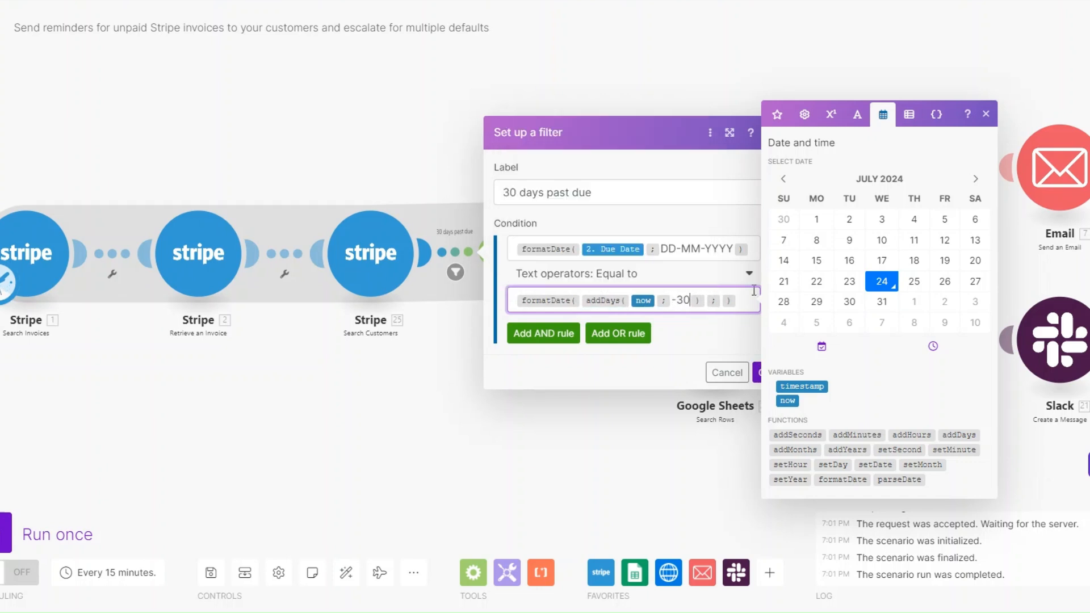
Step: Give the second operand's formatDate the format DD-MM-YYYY and save the filter
{"action": "left_click", "coordinate": [722, 301]}
{"action": "type", "text": "DD"}
{"action": "type", "text": "-MM-Y"}
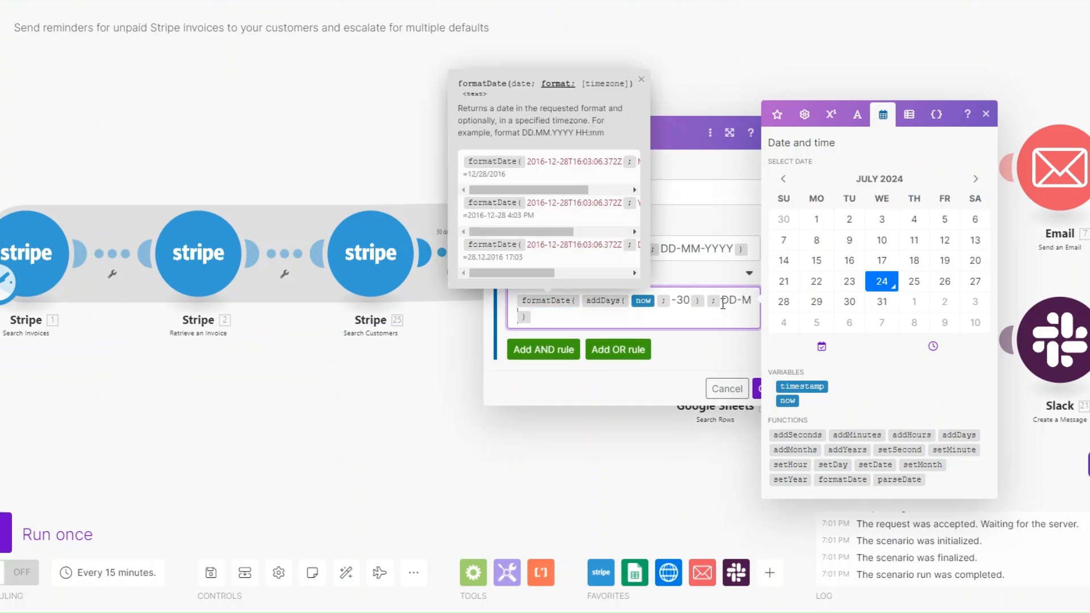
{"action": "type", "text": "YYY"}
{"action": "left_click", "coordinate": [763, 388]}
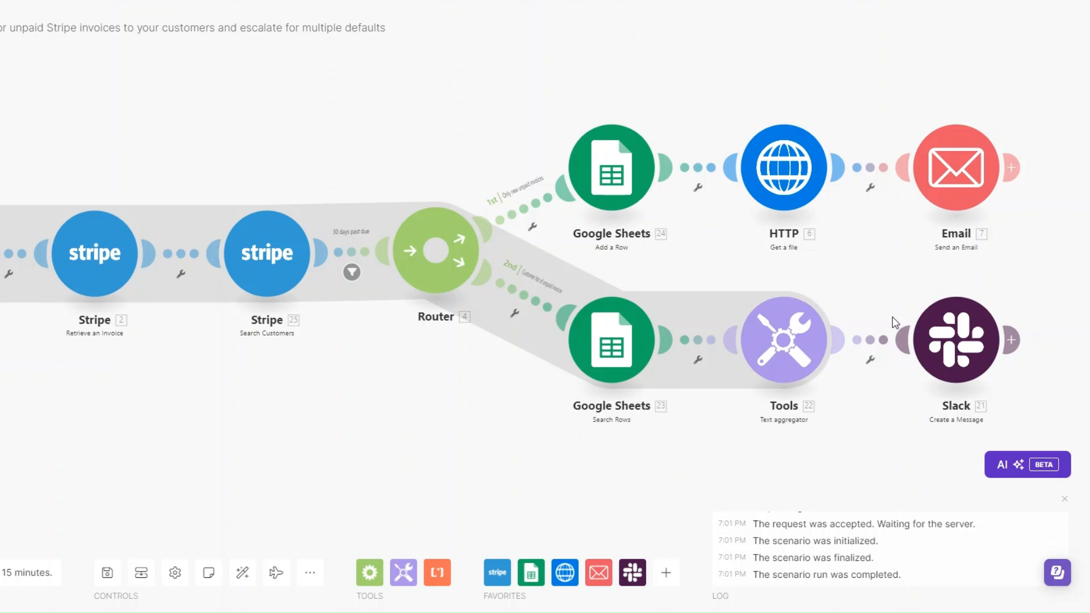
Step: Turn on scheduling for the unpaid invoice reminder scenario
{"action": "mouse_move", "coordinate": [134, 407]}
{"action": "left_mouse_down"}
{"action": "mouse_move", "coordinate": [117, 384]}
{"action": "mouse_move", "coordinate": [123, 403]}
{"action": "left_mouse_up"}
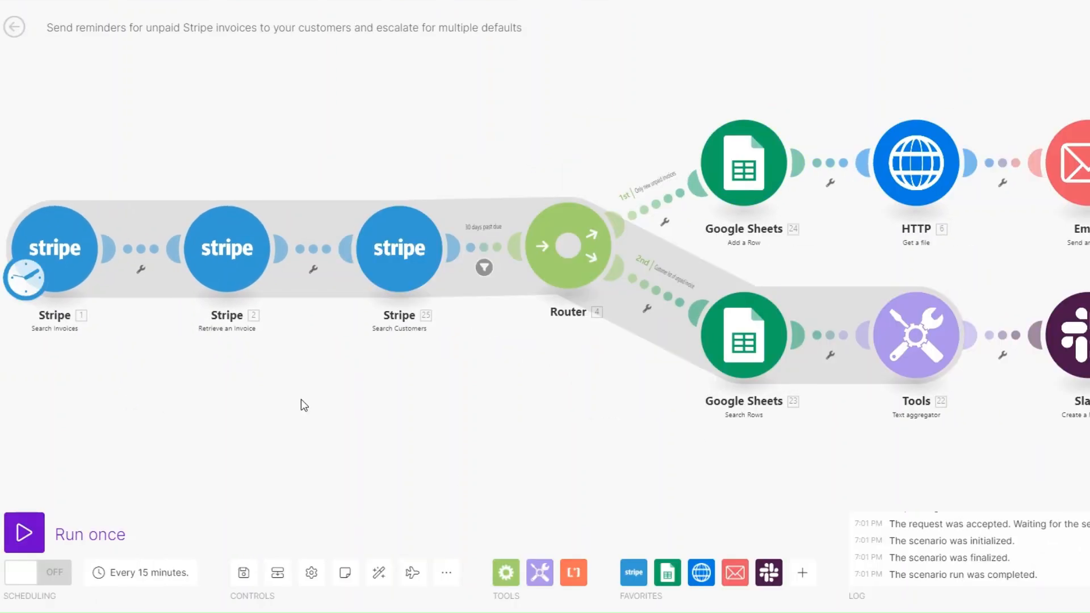
{"action": "left_click", "coordinate": [40, 572]}
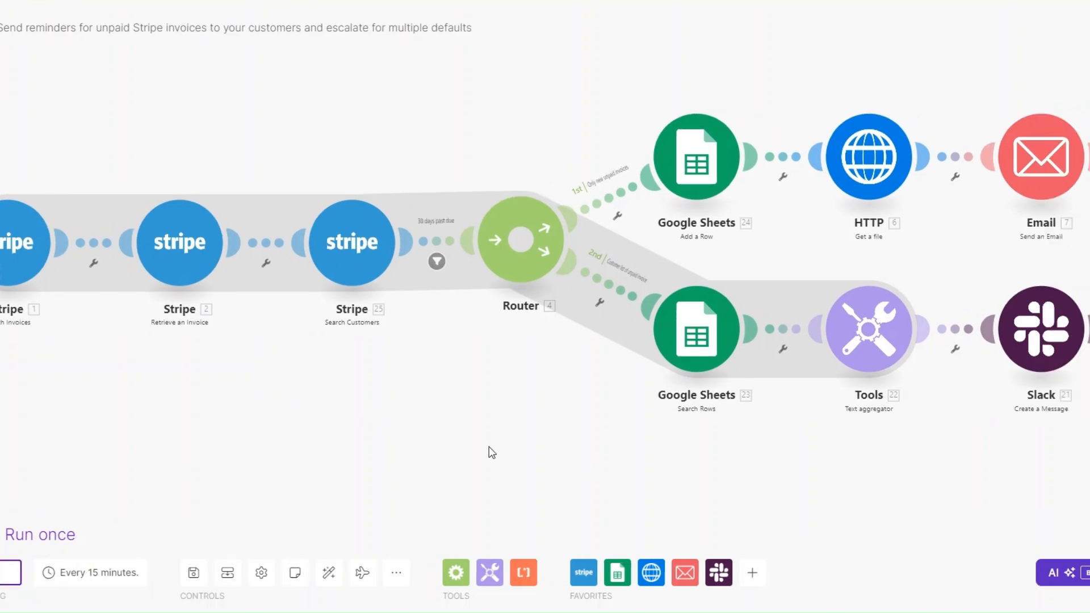
{"action": "left_click_drag", "start_coordinate": [489, 445], "coordinate": [489, 458]}
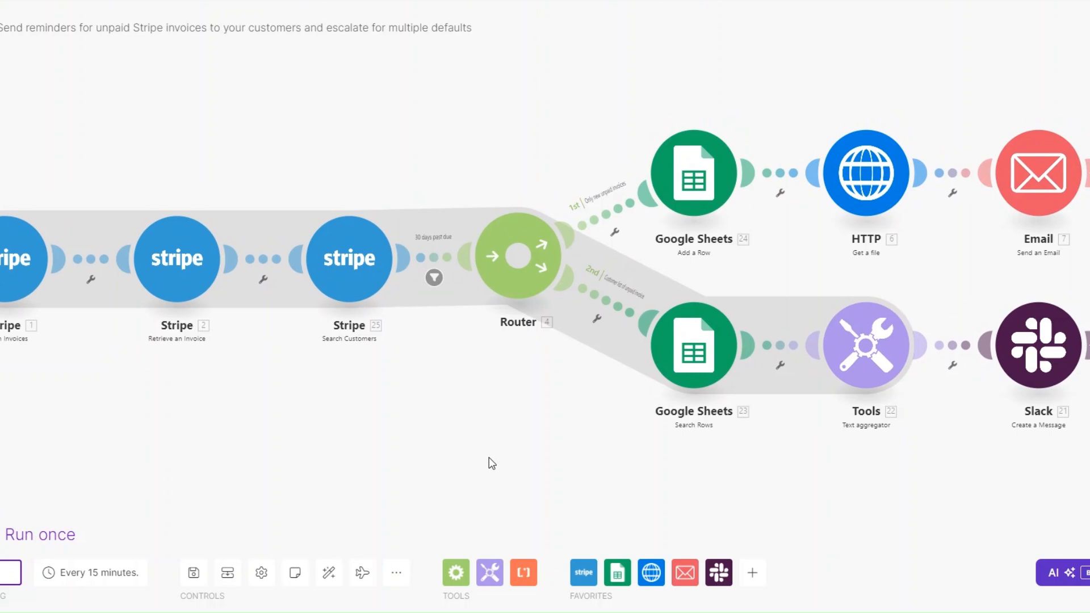